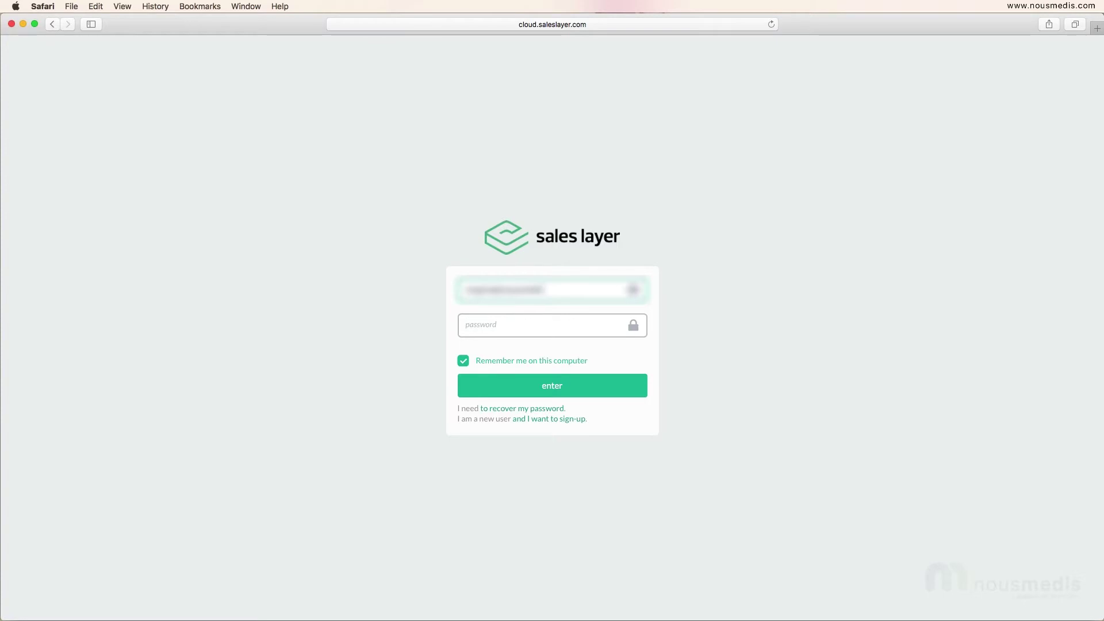
Enter the account password and log in to Sales Layer.
key("Tab")
type("•••••••••••••")
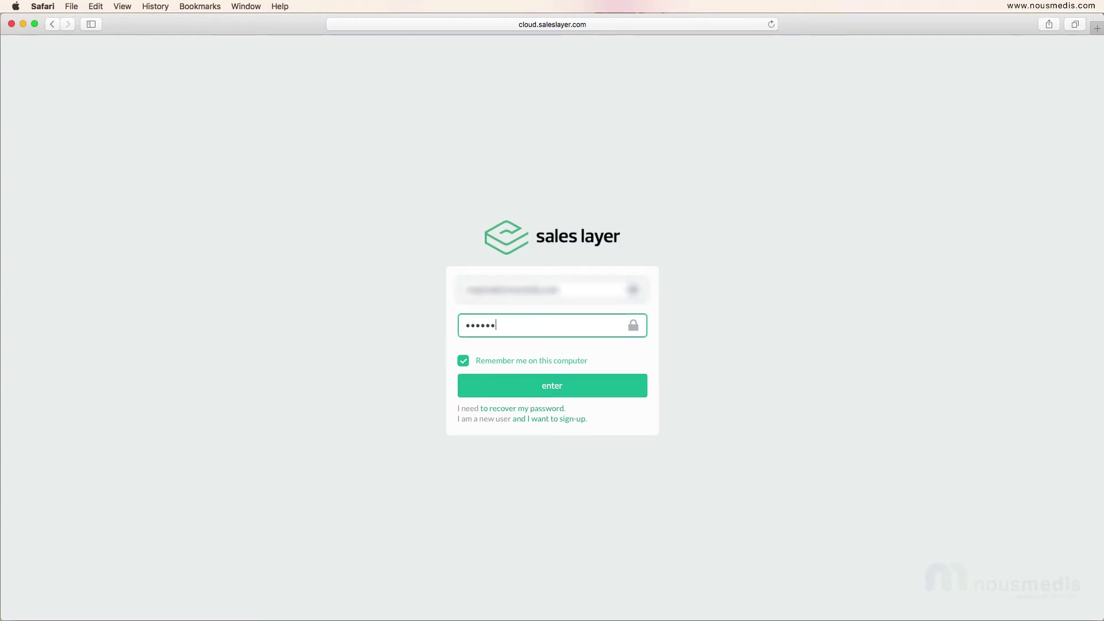
left_click(558, 378)
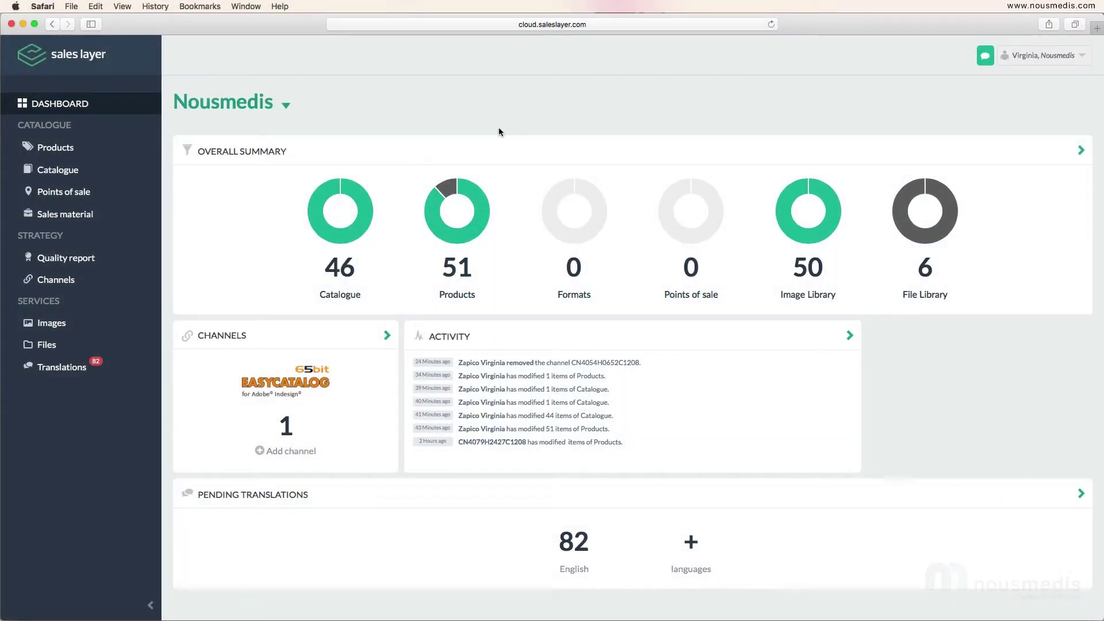
Open the products list and filter it to Premium Selection > Kitchen > Home appliances.
left_click(461, 268)
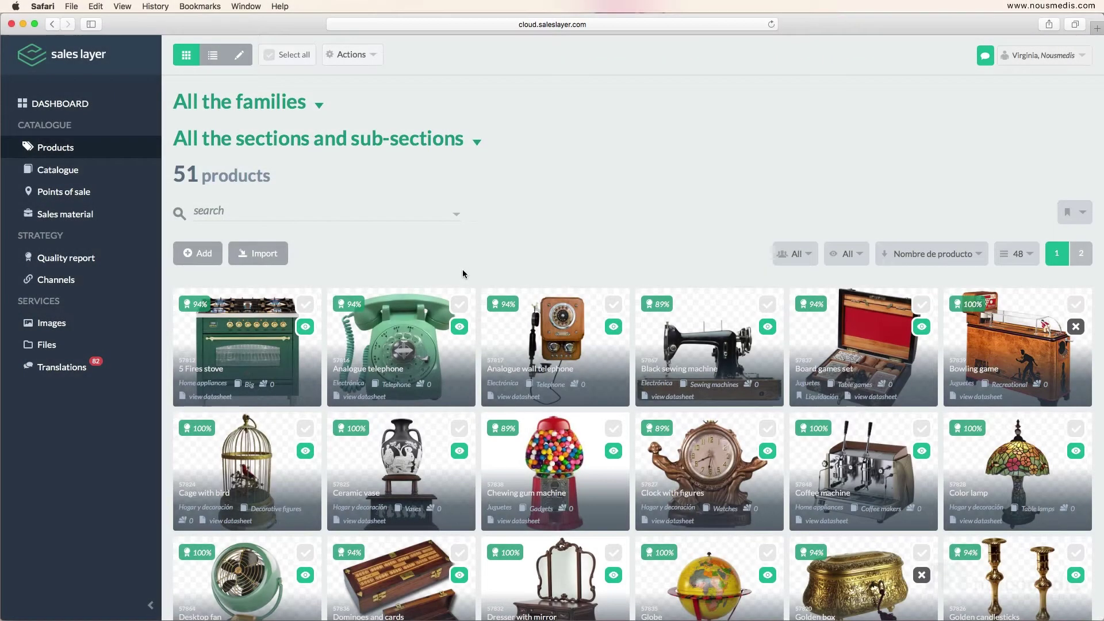
left_click(478, 142)
left_click(467, 183)
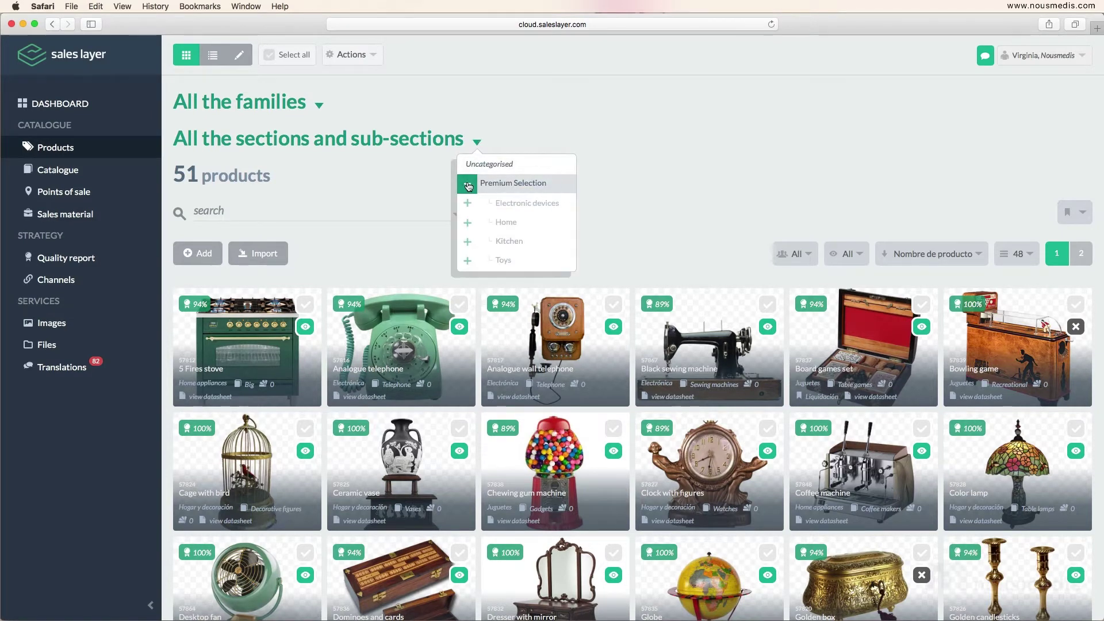
left_click(467, 241)
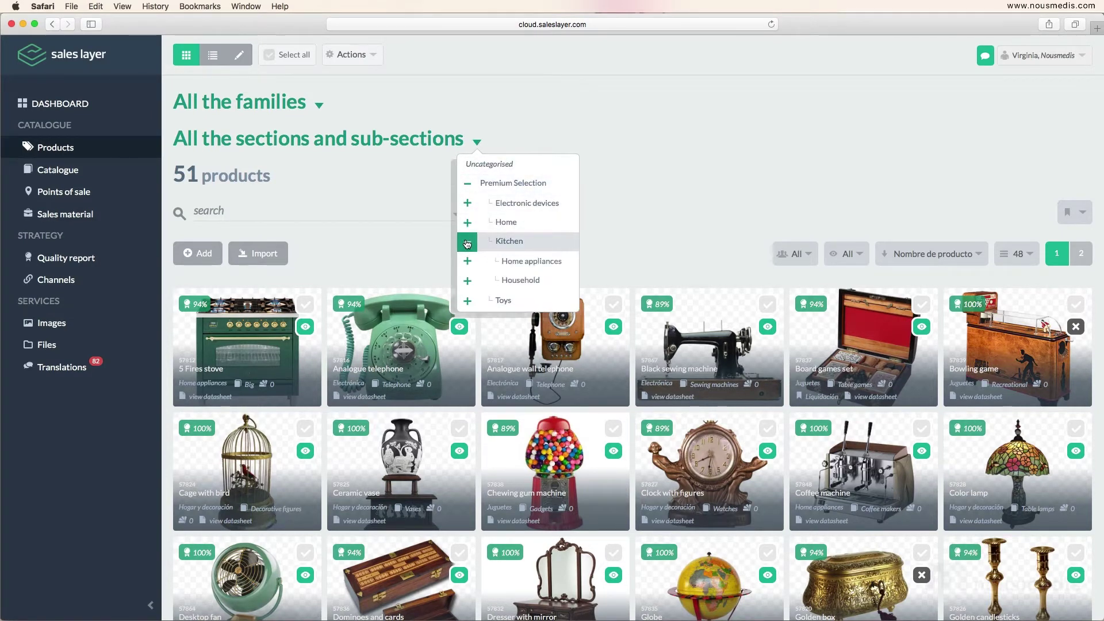
left_click(516, 262)
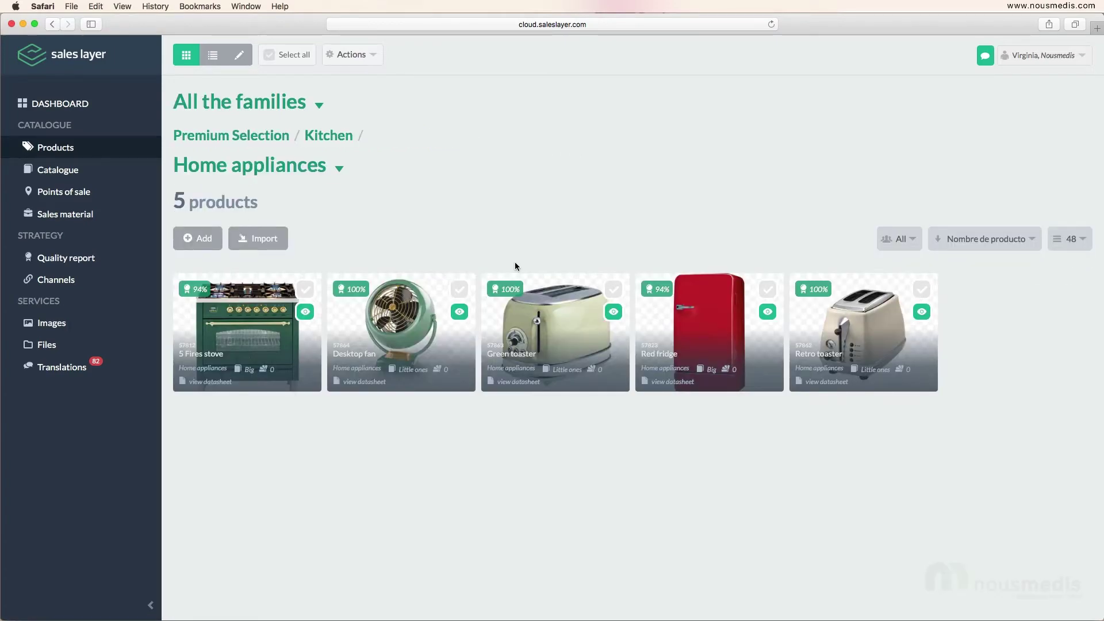
Search all products for "coffee" and restore the complete product list.
left_click(140, 154)
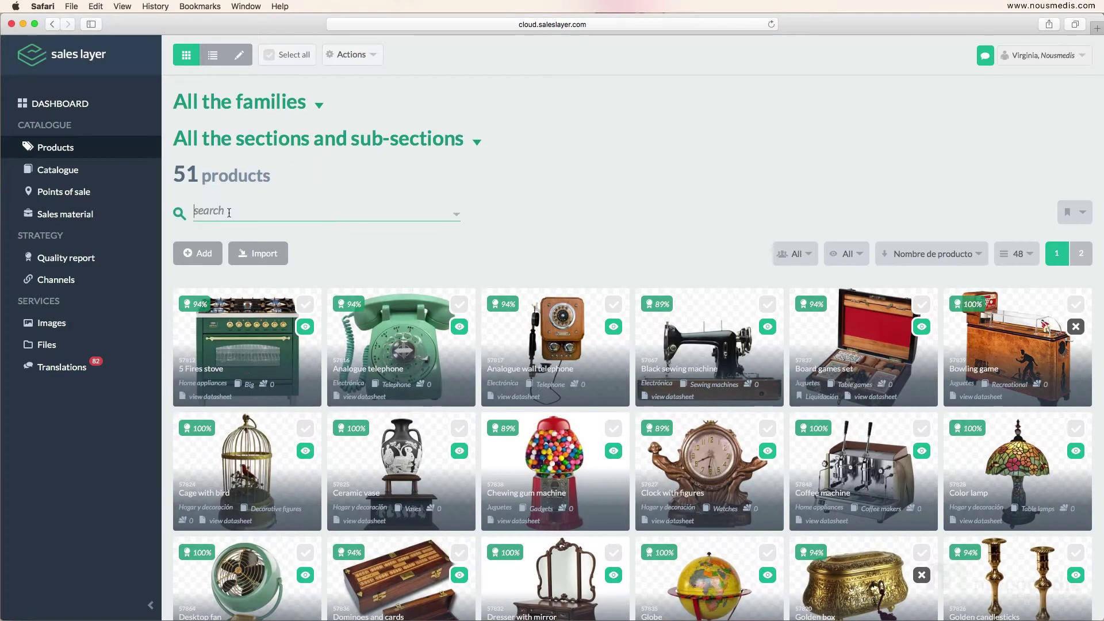
type("coffee")
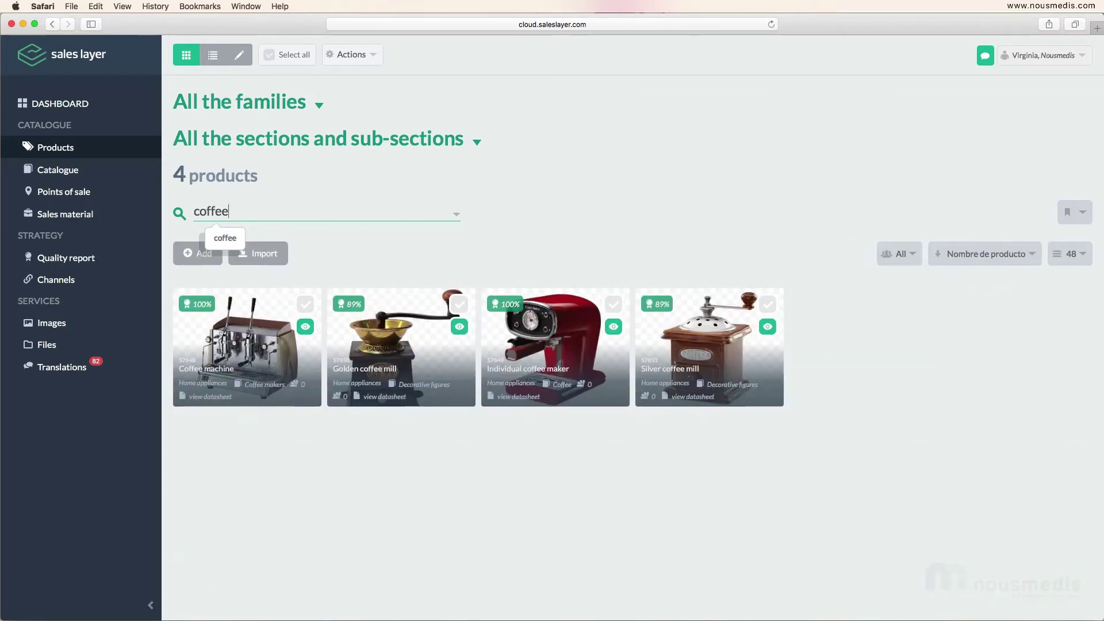
left_click(117, 154)
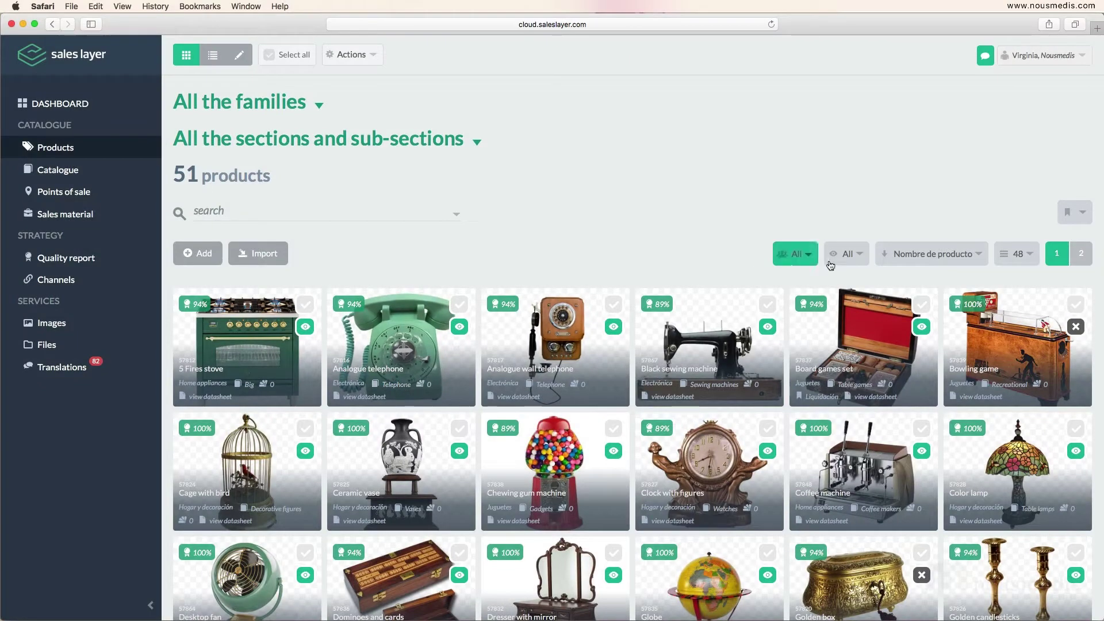
View the options of the product list's visibility and user filters without applying any.
left_click(847, 260)
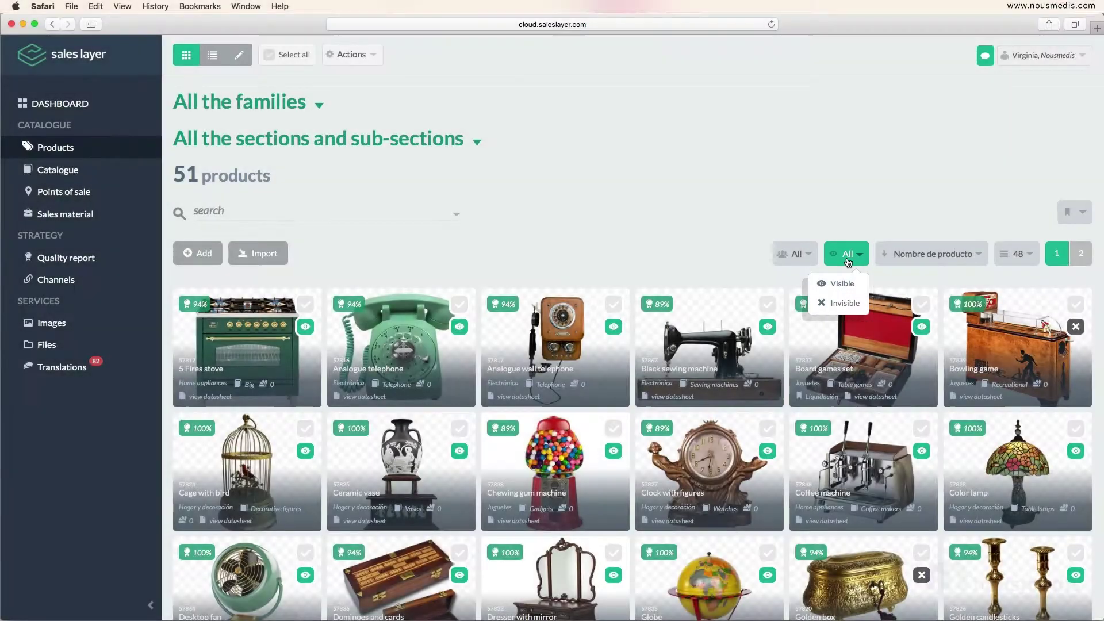
left_click(803, 256)
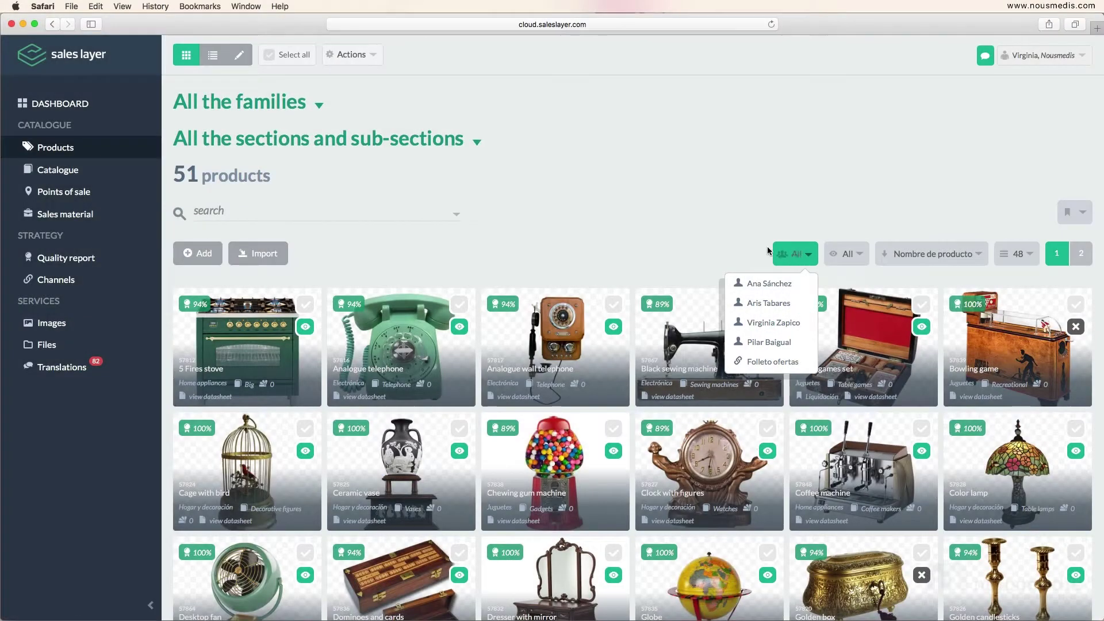
left_click(742, 237)
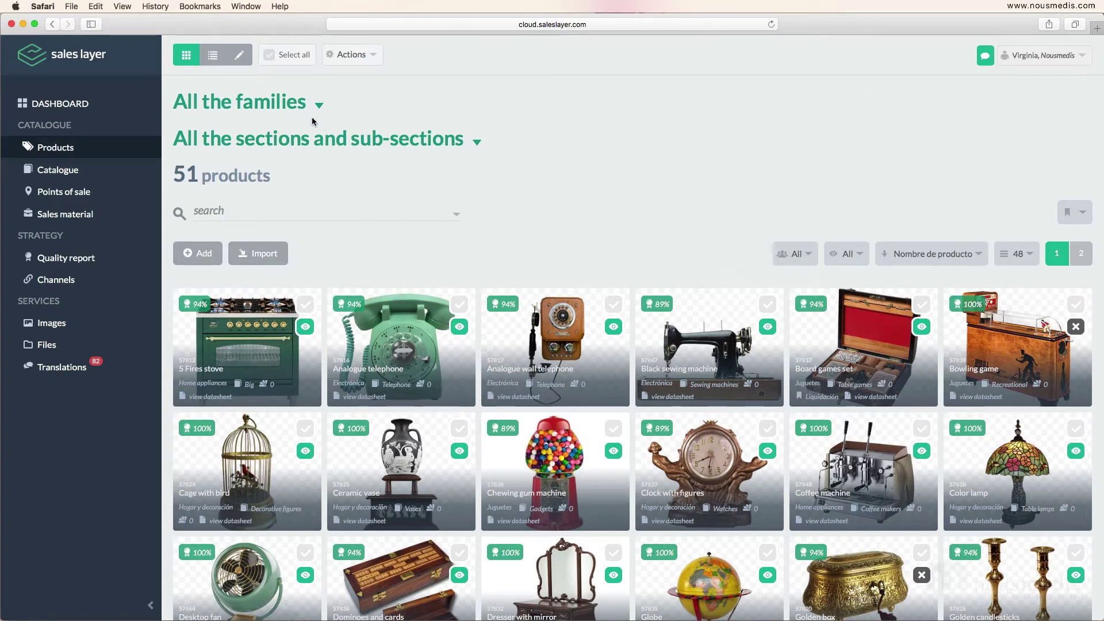
In the editable product table, set the Analogue telephone's price to 60, fill it down through Board games set, and undo the fill.
left_click(217, 55)
left_click(240, 62)
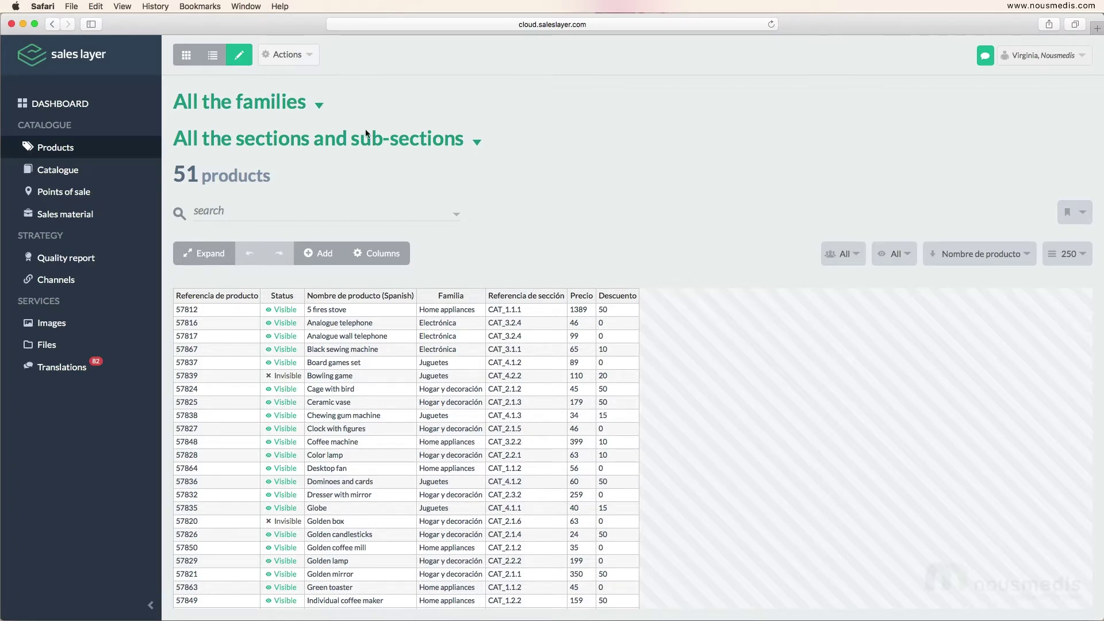
double_click(579, 326)
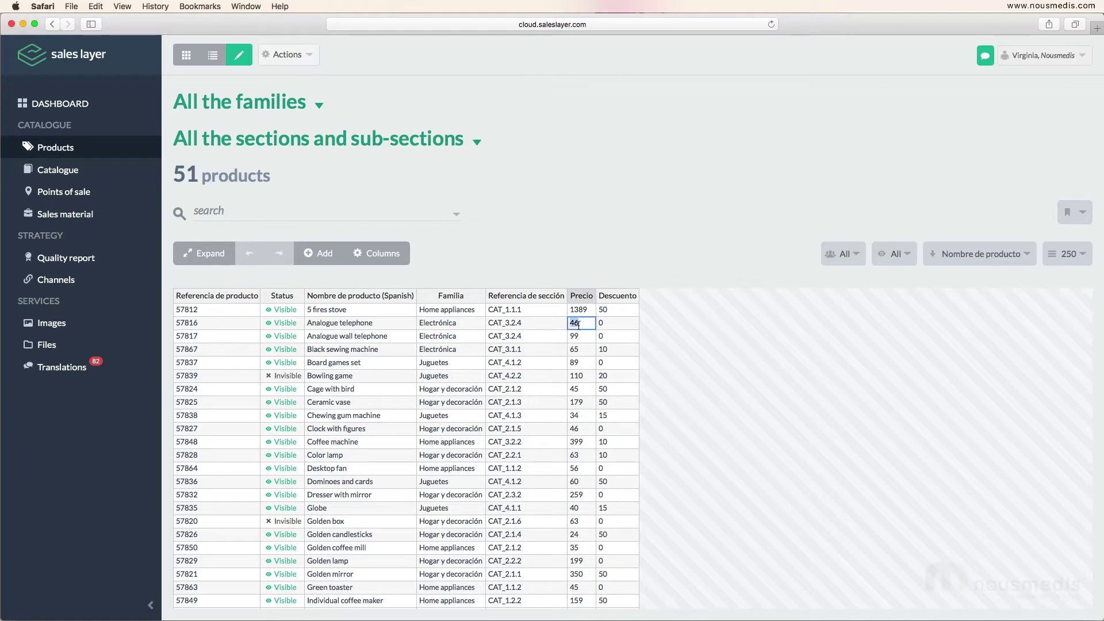
type("60")
key("Return")
left_click_drag(594, 329, 592, 362)
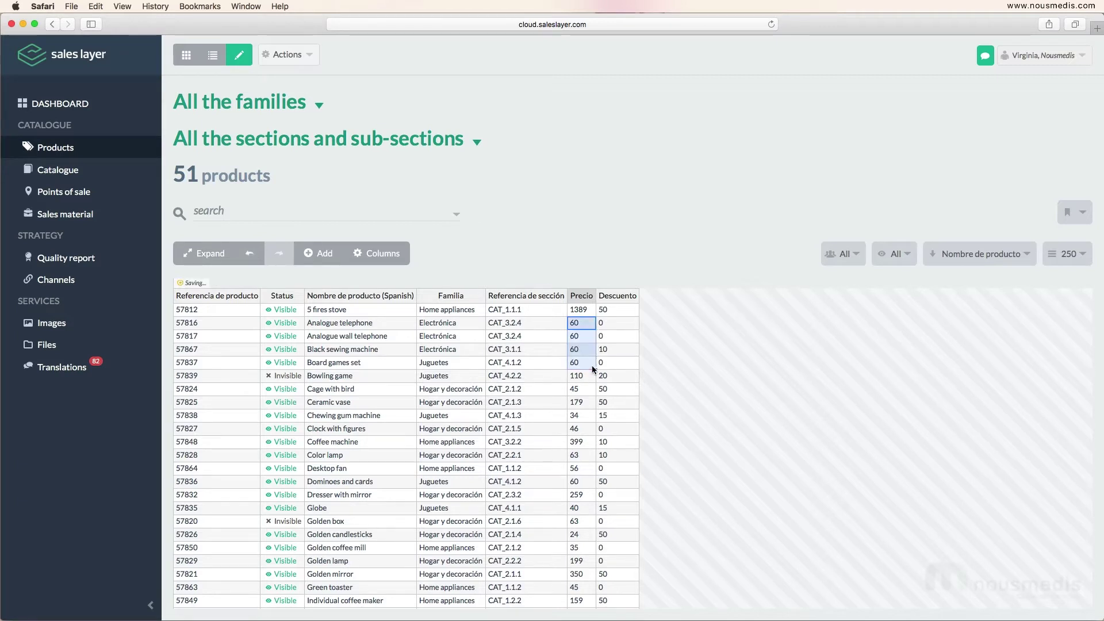
left_click(250, 257)
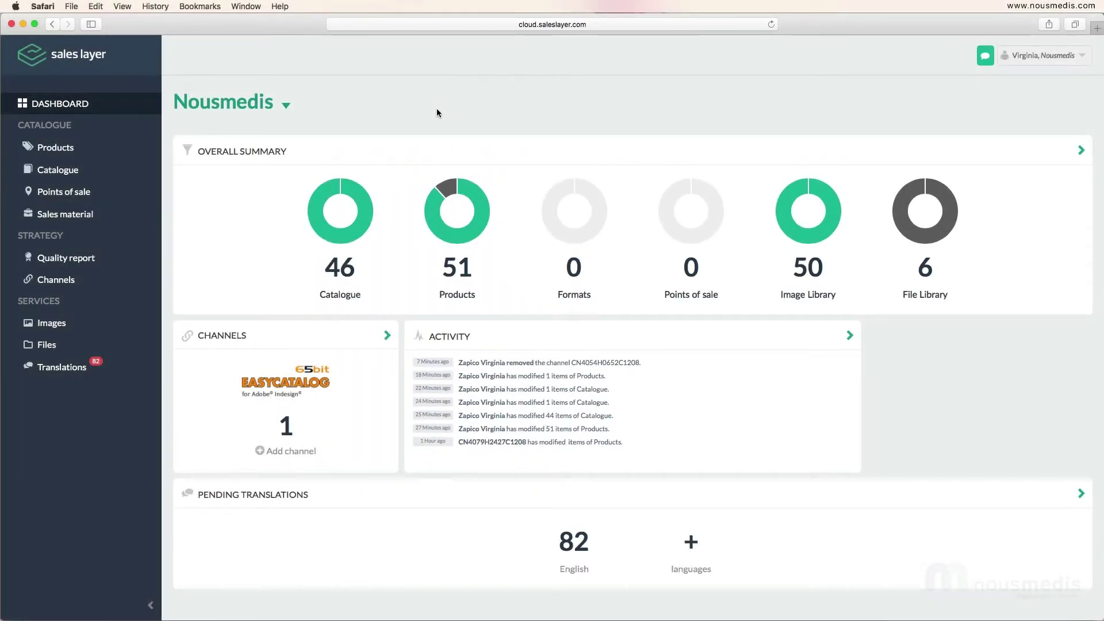
Open the catalogue sections and expand Premium Selection, Home and Furniture in the section filter.
left_click(346, 267)
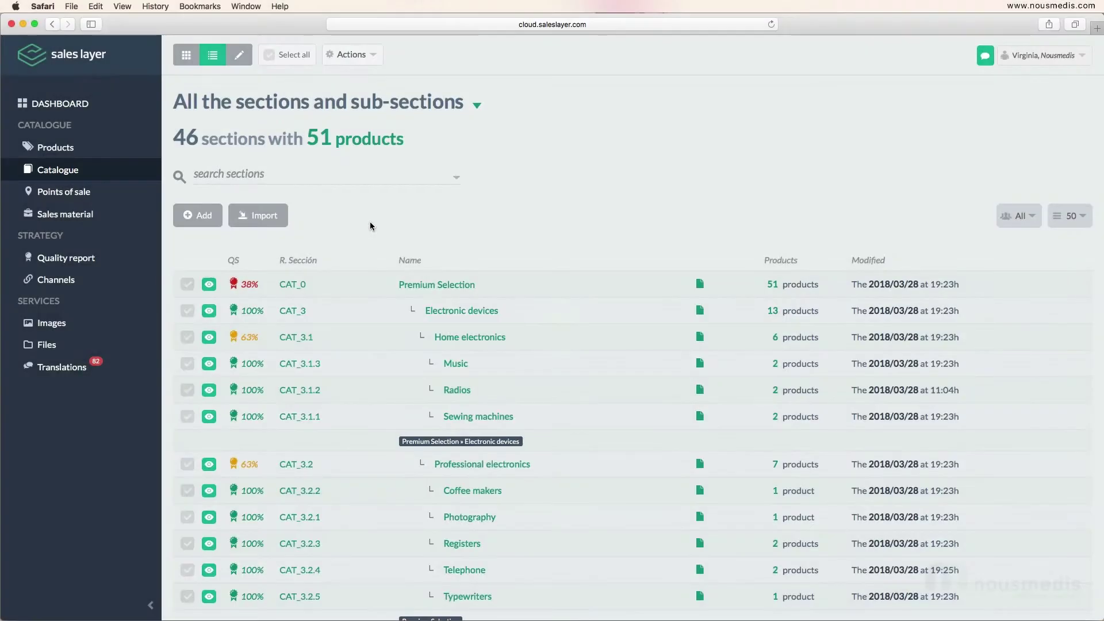
left_click(477, 107)
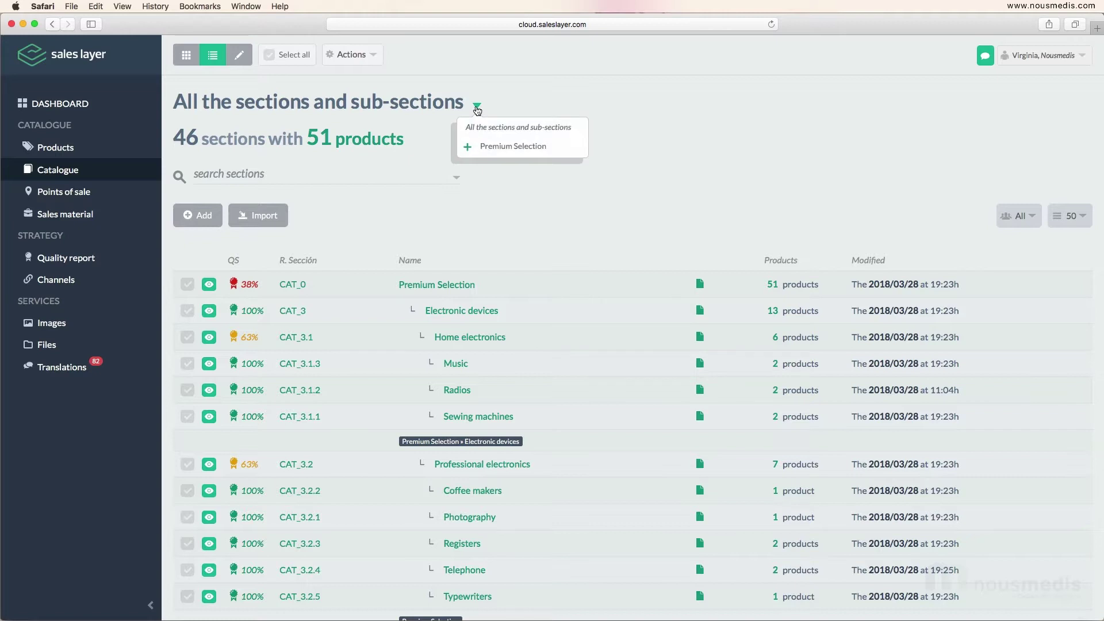
left_click(471, 148)
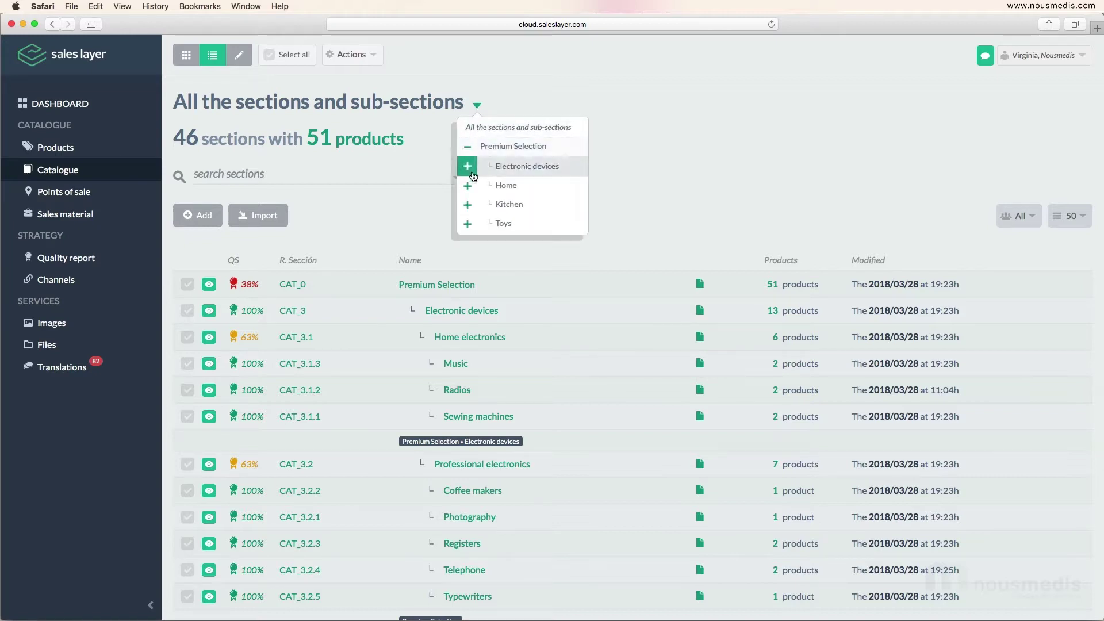
left_click(470, 185)
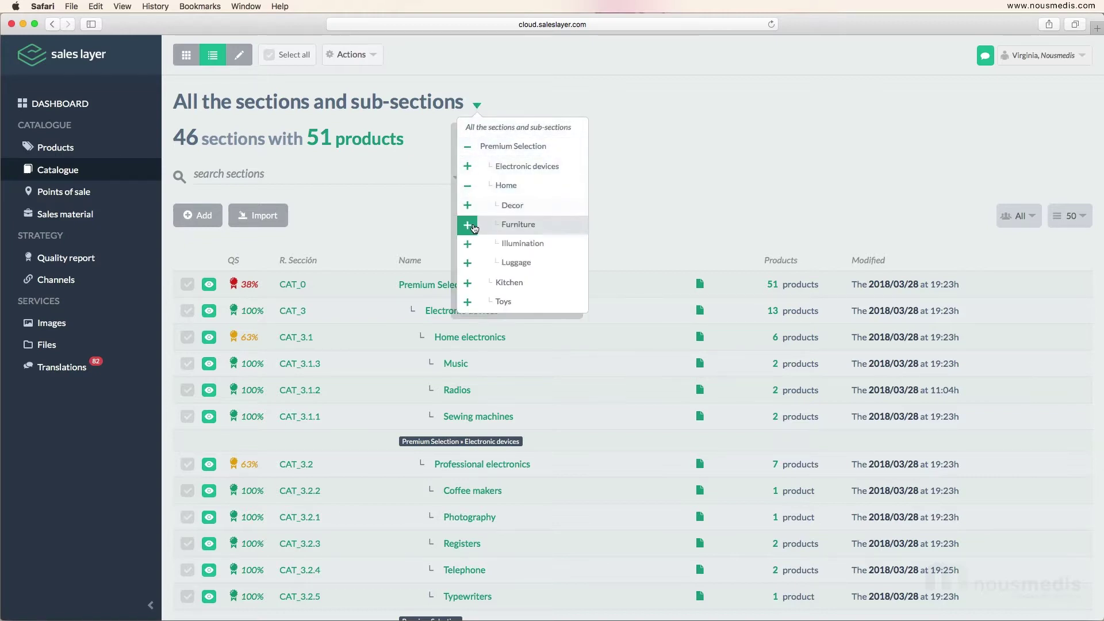
left_click(470, 226)
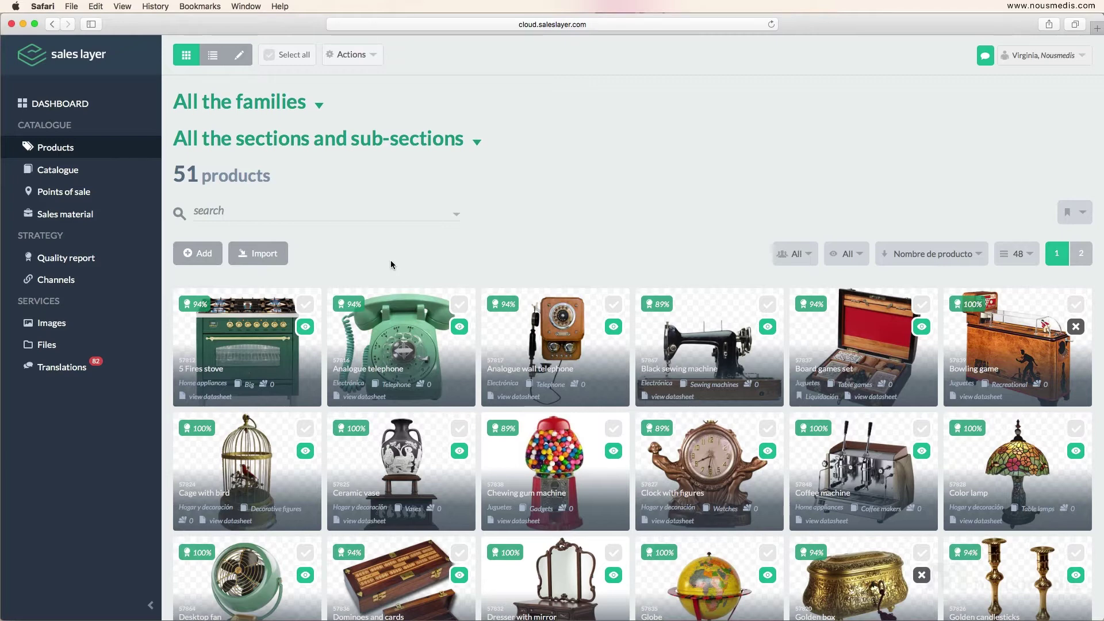
Open the Analogue telephone product record and view its Catálogo fields.
mouse_move(308, 336)
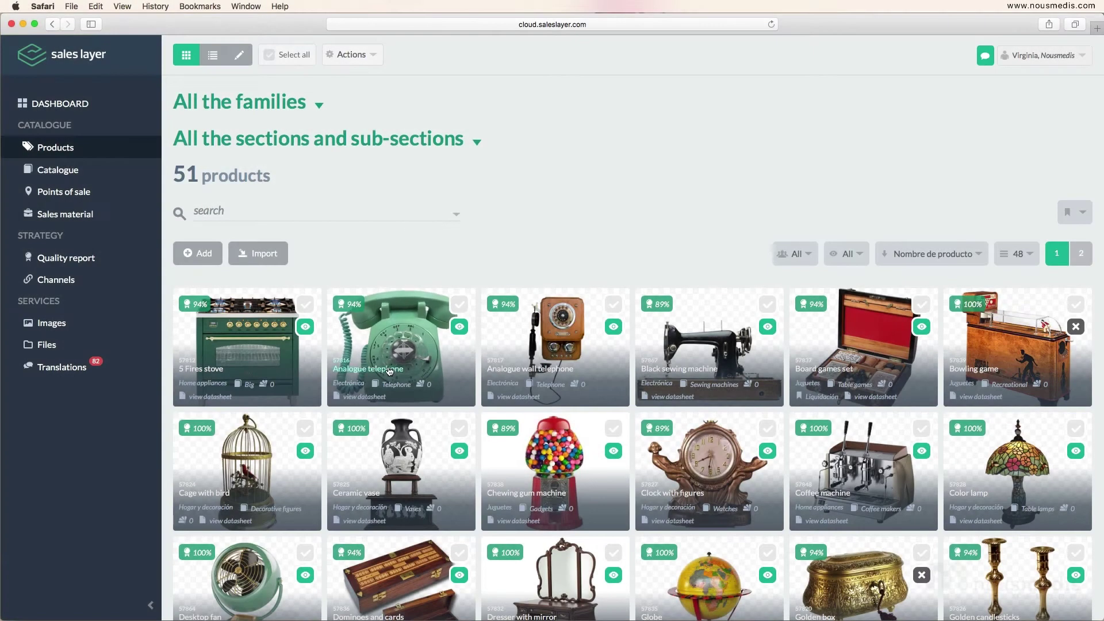
left_click(387, 372)
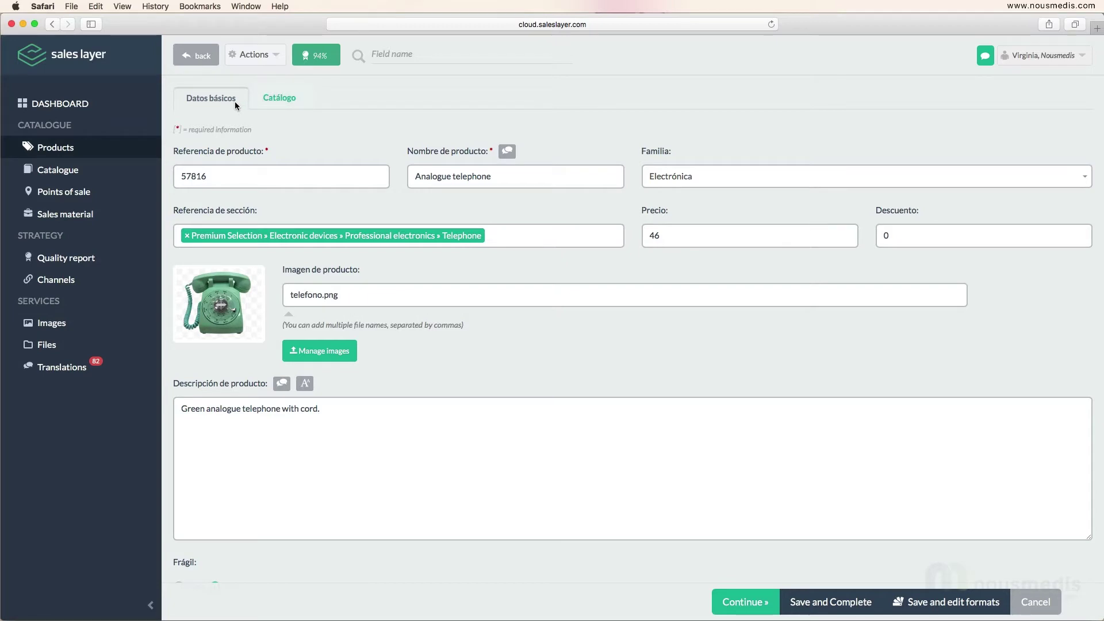
left_click(284, 108)
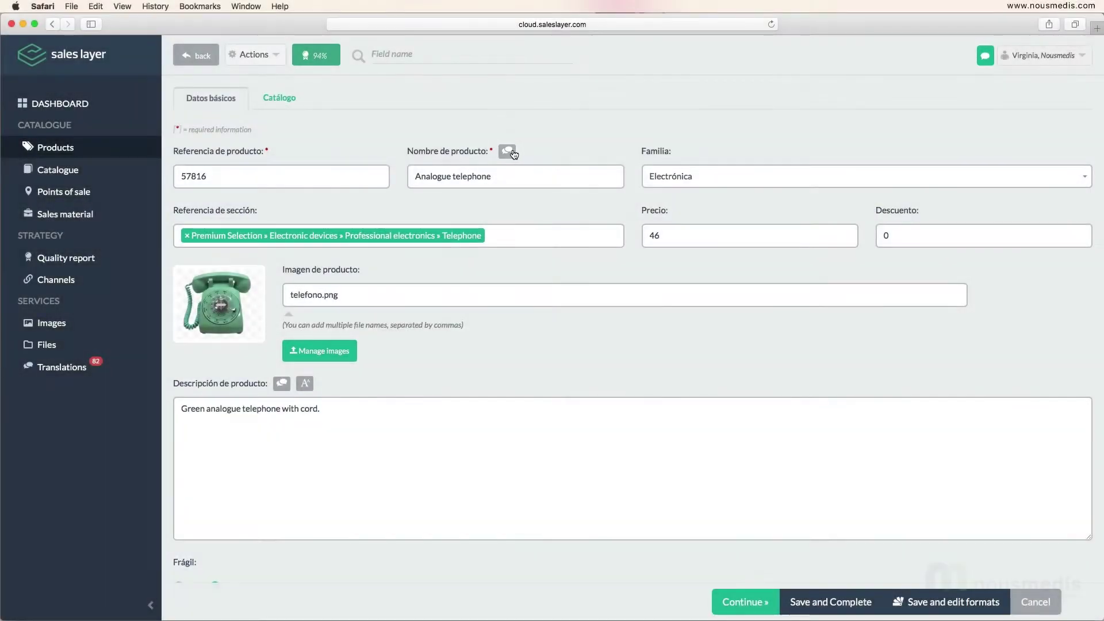
Examine the Spanish and English texts of the Nombre de producto field and open the overall translations page.
left_click(514, 153)
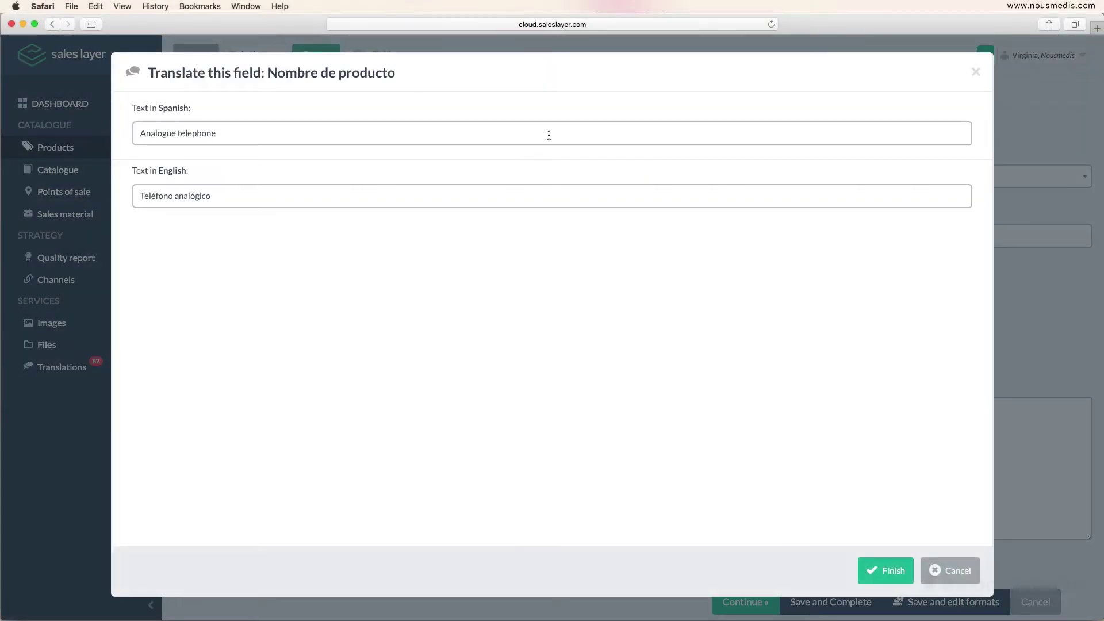
left_click(976, 72)
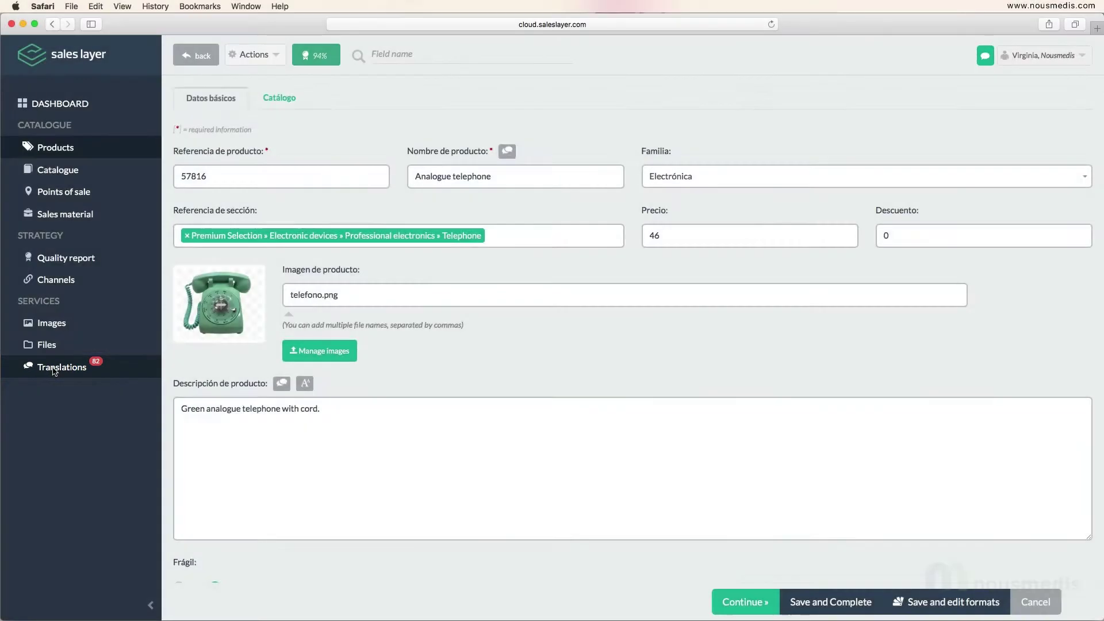
left_click(54, 370)
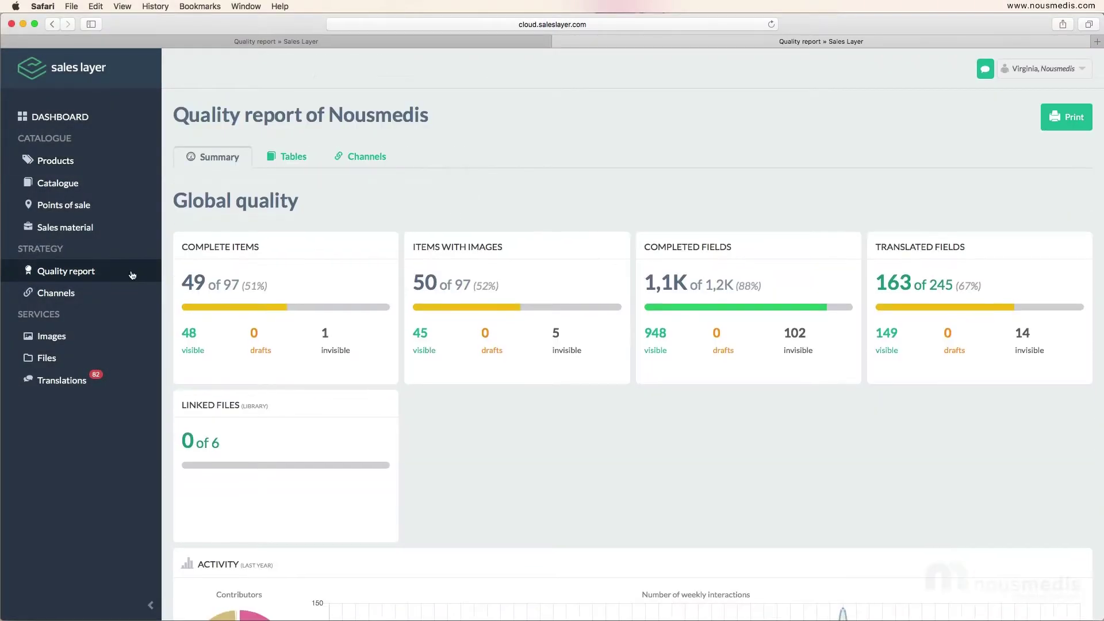
Review the quality report's summary and its per-field quality table for Products.
scroll(168, 270, "down", 10)
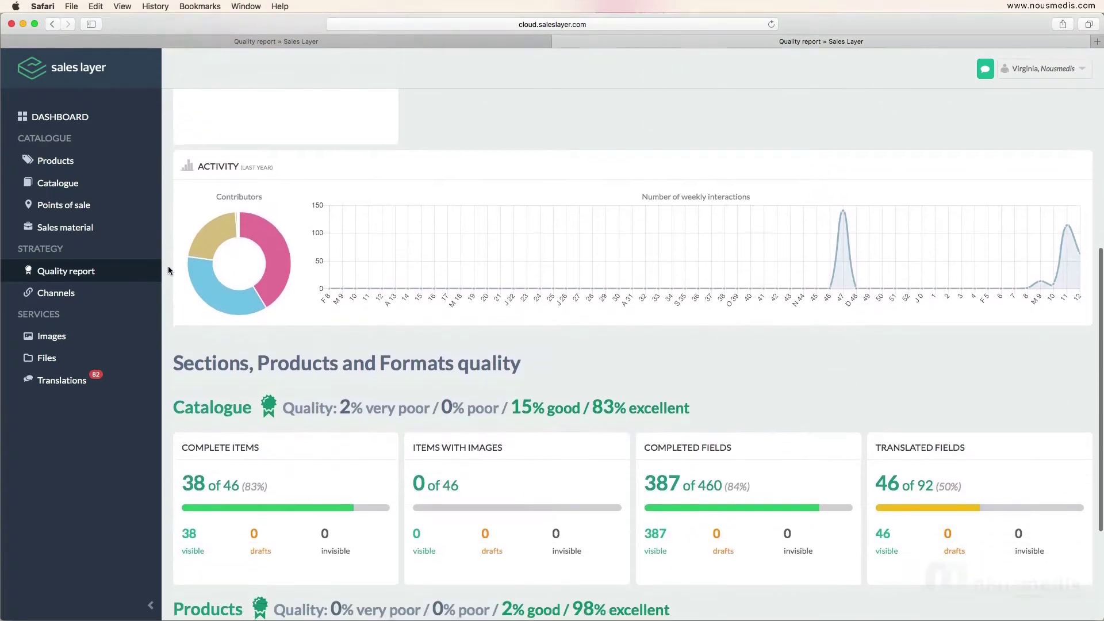
scroll(168, 268, "up", 10)
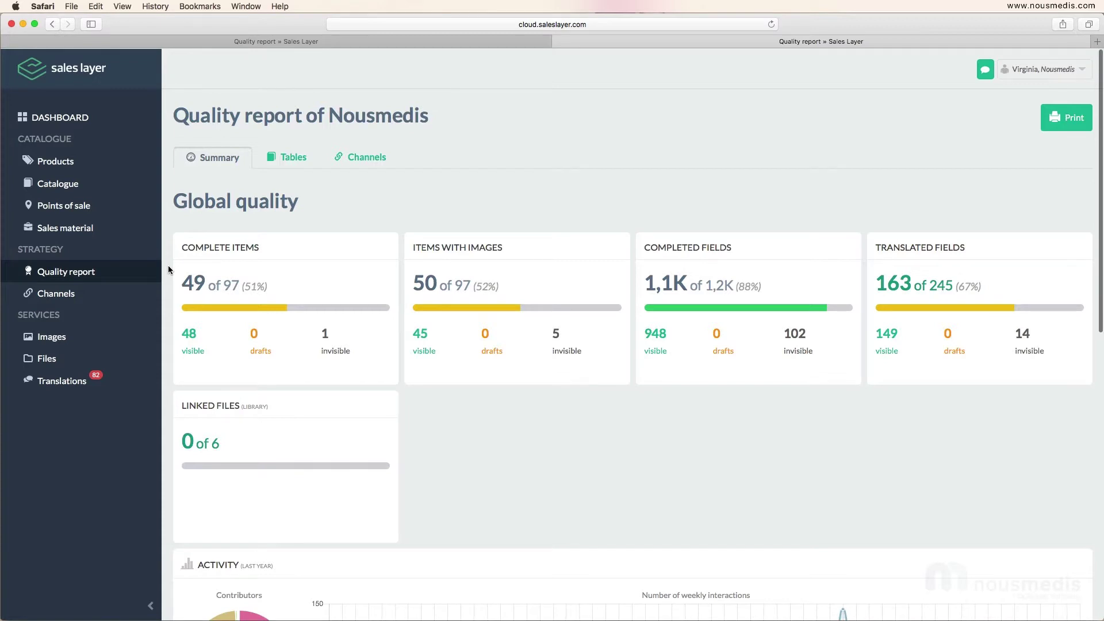
left_click(287, 156)
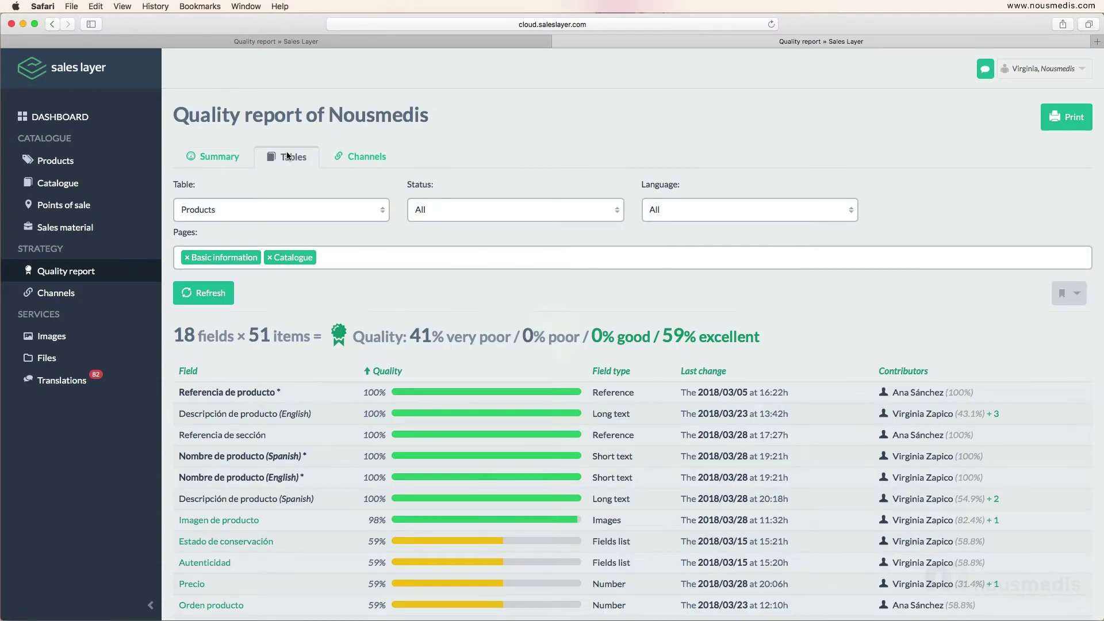
scroll(287, 156, "down", 5)
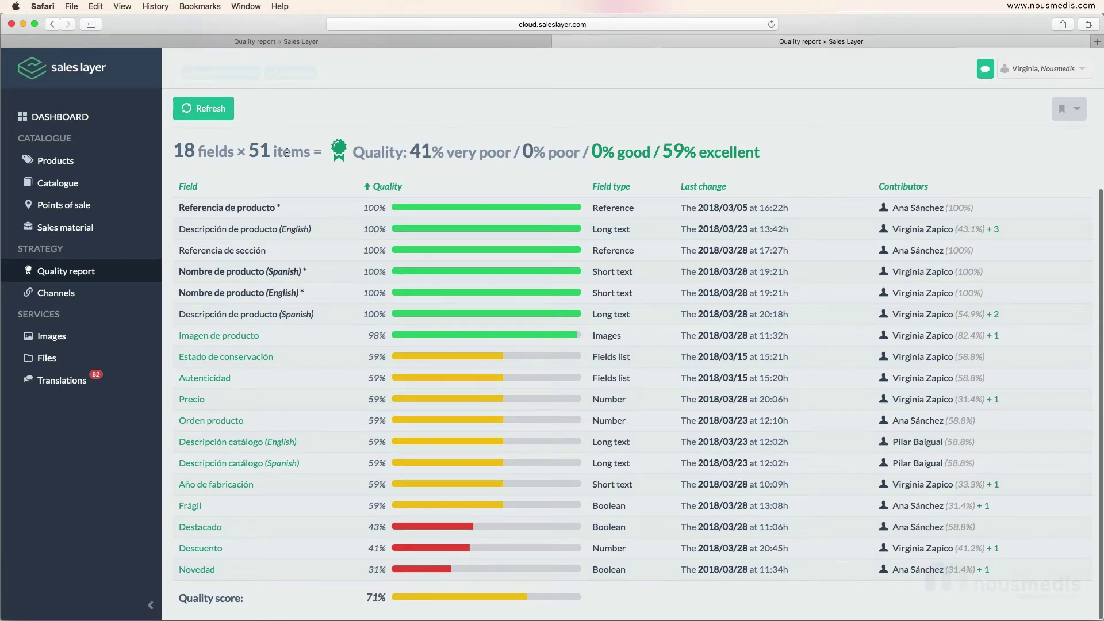
From the products with an empty Descuento field, set the discount of Clock with figures to 50 and save it.
left_click(217, 550)
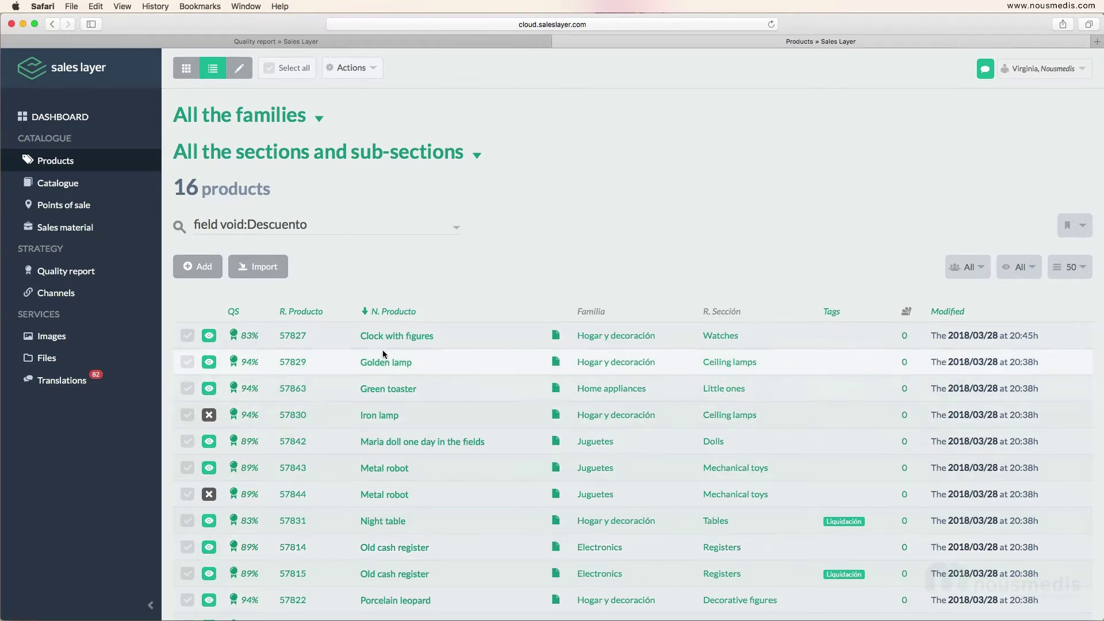
left_click(398, 335)
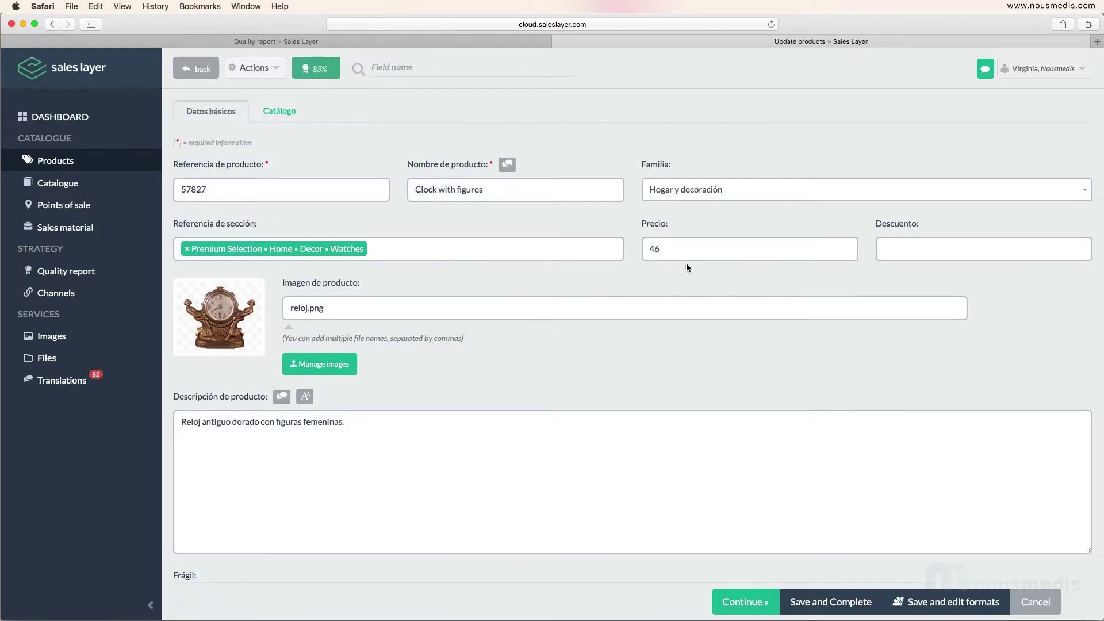
left_click(910, 253)
type("50")
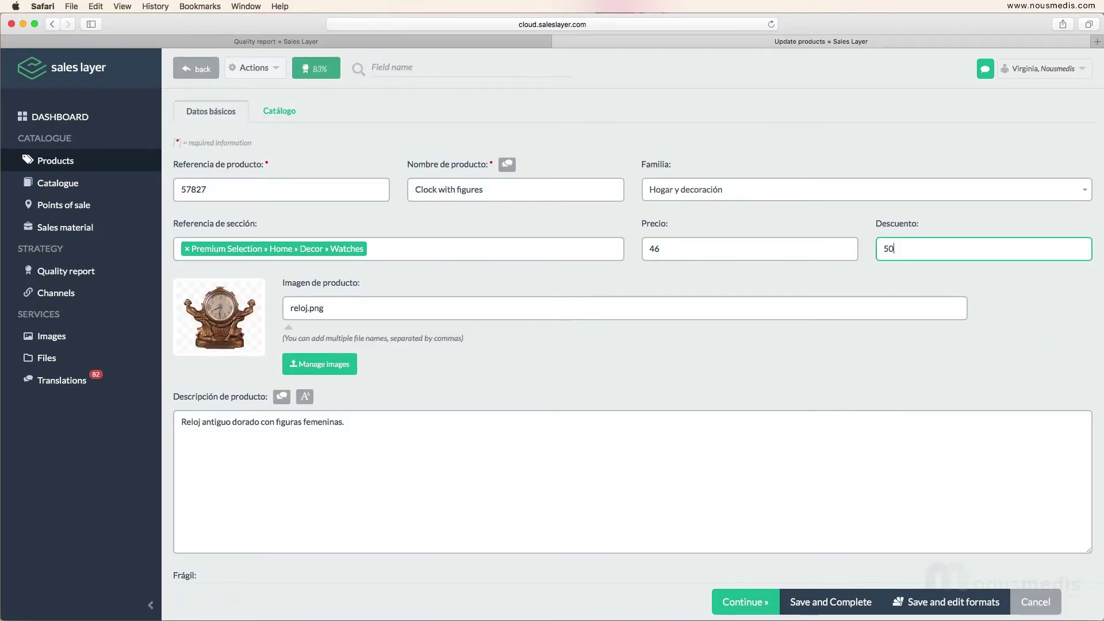
left_click(823, 601)
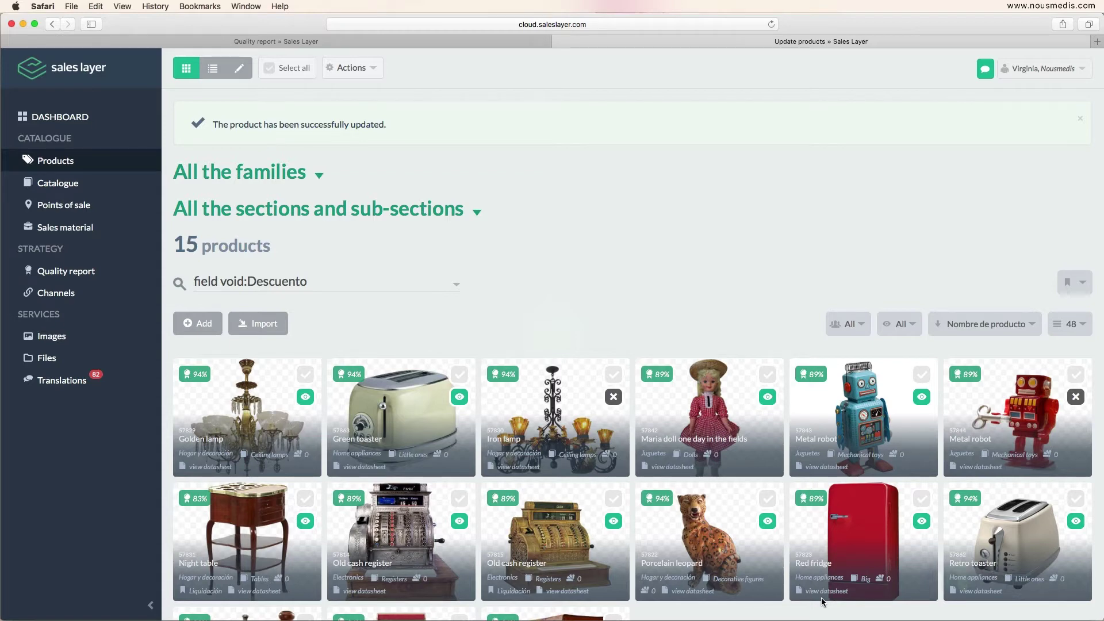
In the editable product table, set Descuento to 50 for Golden lamp, 30 for Iron lamp and 45 for Maria doll one day in the fields.
left_click(245, 81)
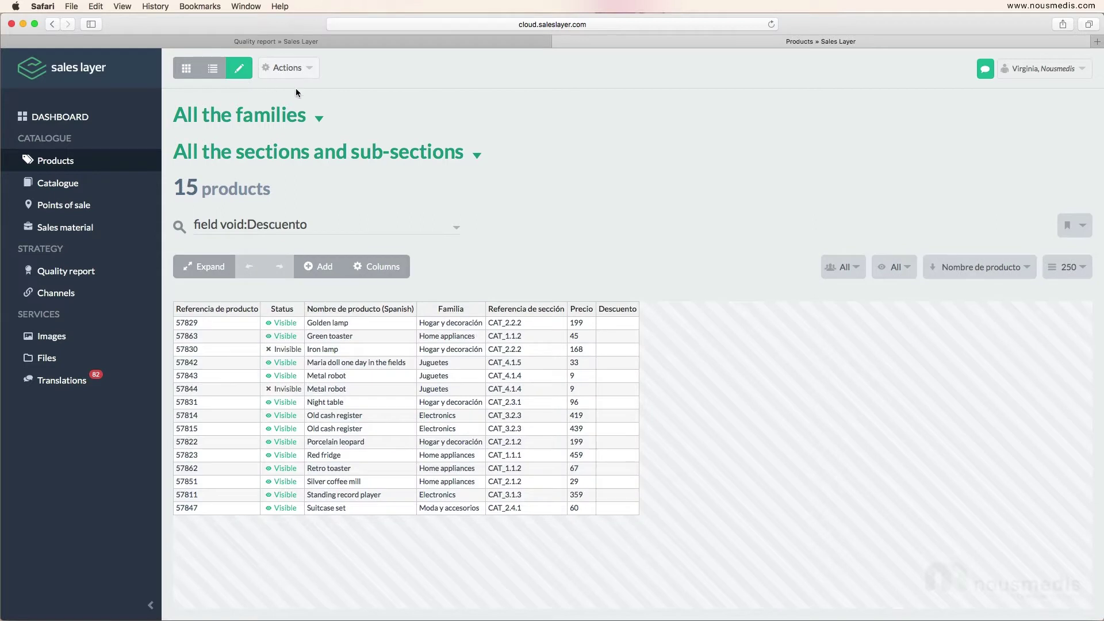
left_click(613, 323)
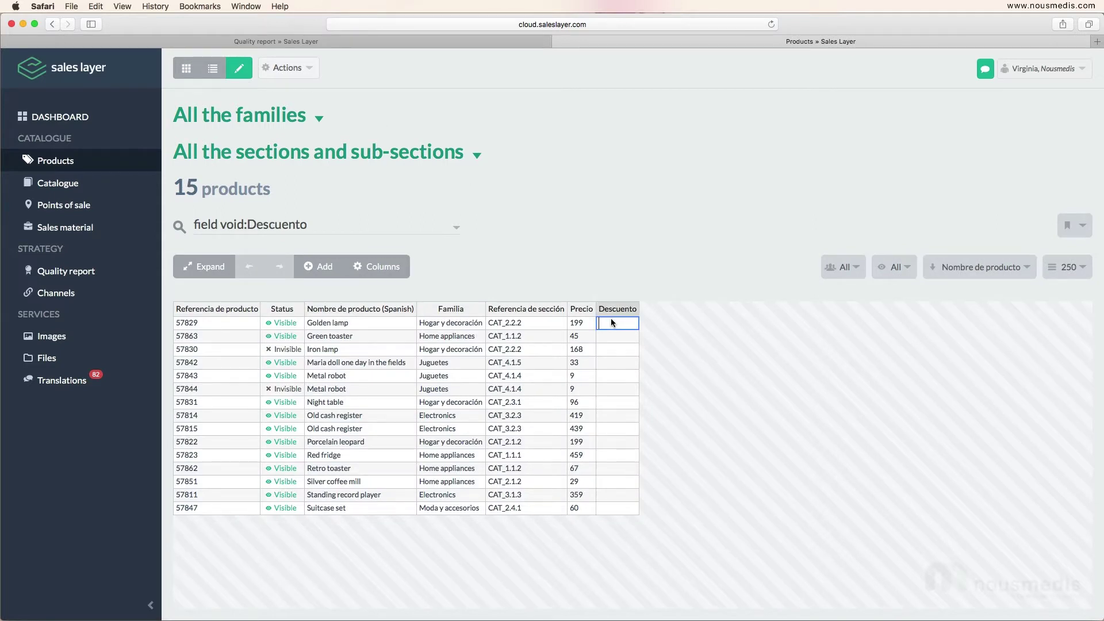
type("50")
left_click(612, 349)
type("30")
left_click(613, 363)
type("45")
left_click(660, 369)
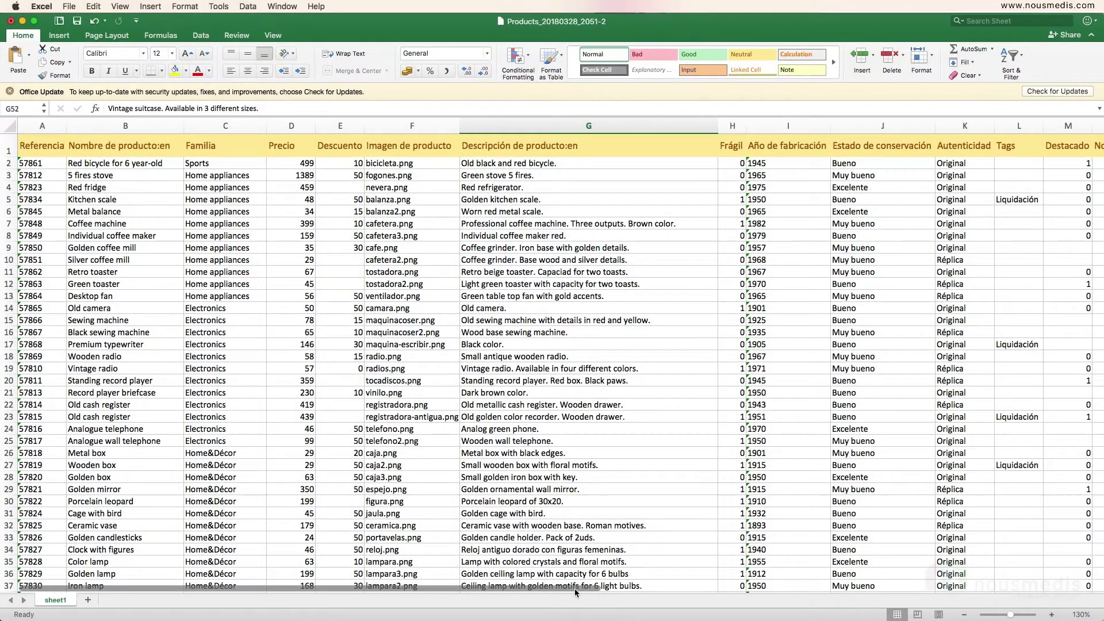
Switch to the exported product spreadsheet in Excel and copy all the data on sheet1.
left_click_drag(574, 588, 528, 587)
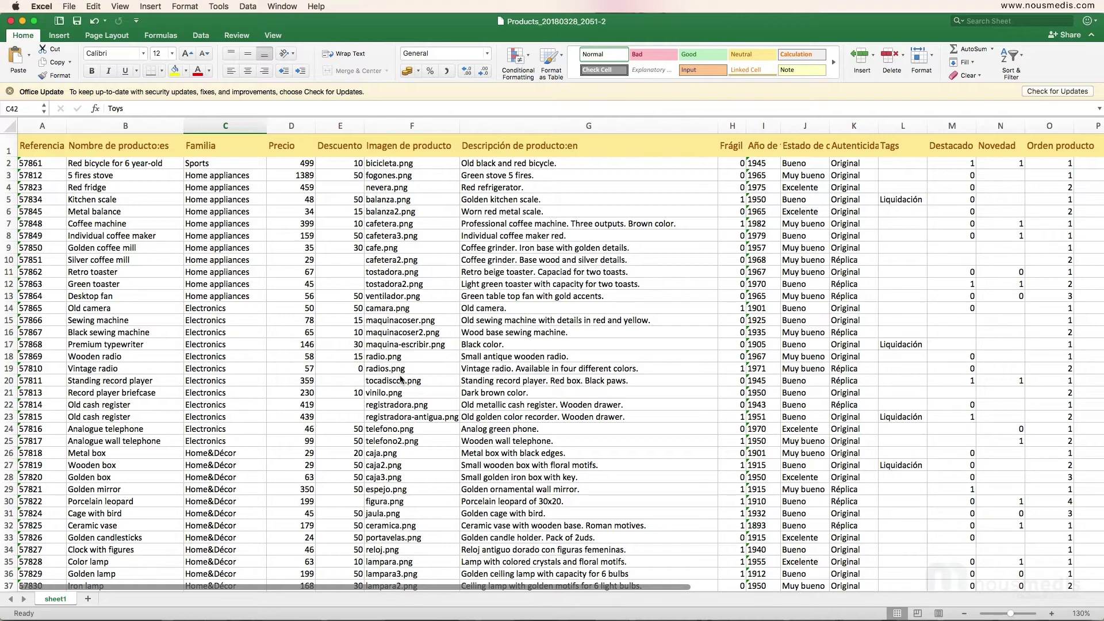
key("super+a")
scroll(400, 379, "down", 8)
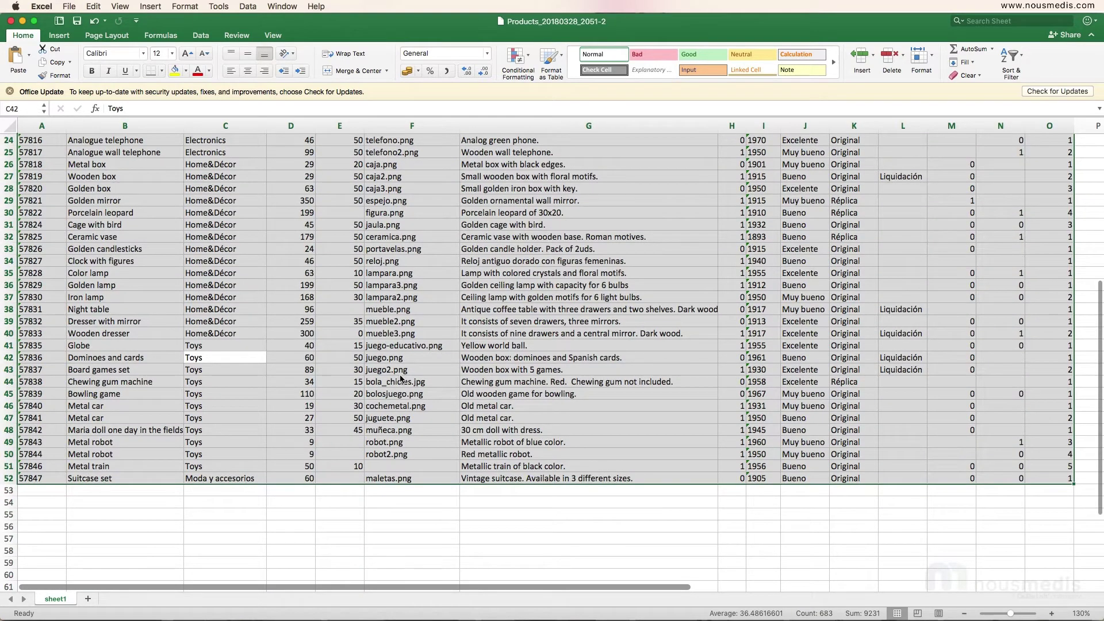
left_click(97, 6)
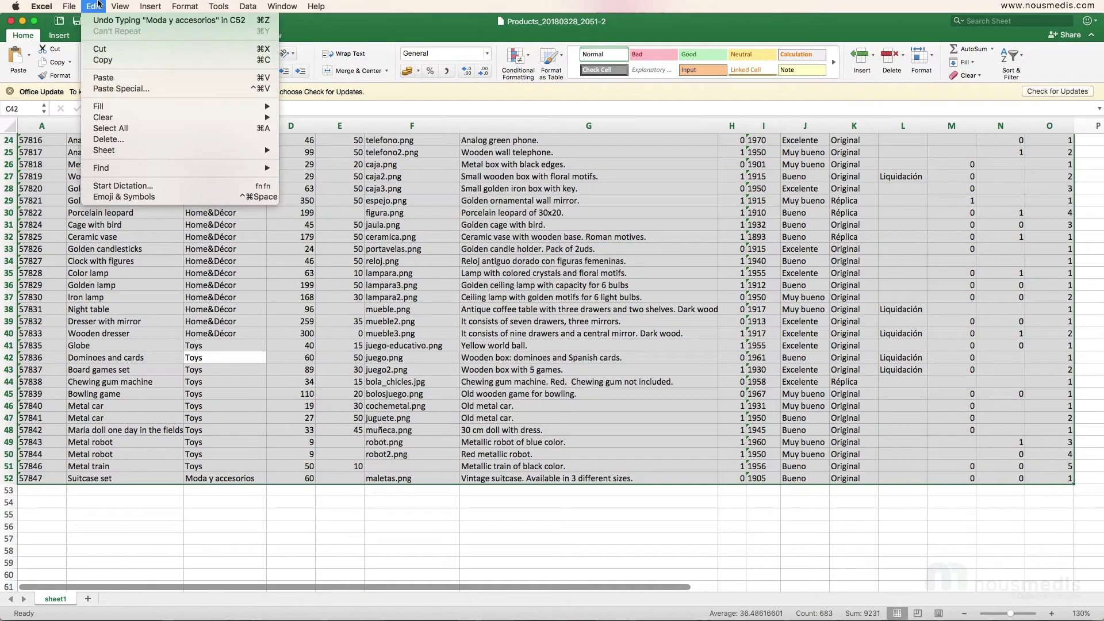
left_click(102, 58)
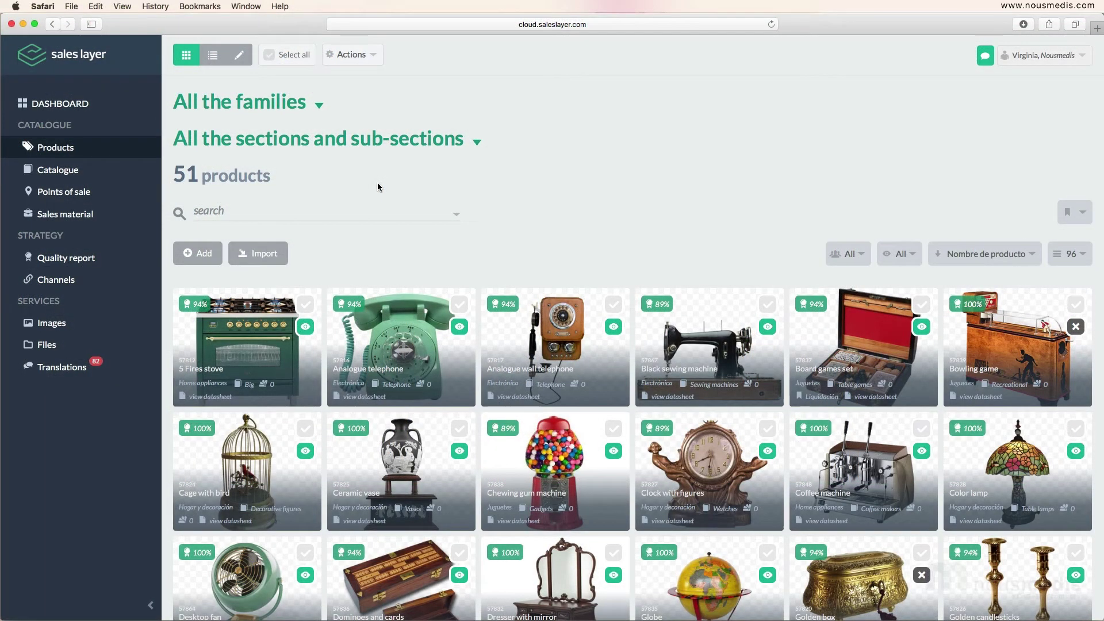
In Sales Layer, start a product import from Excel with the family Without family and paste the copied spreadsheet data.
left_click(260, 253)
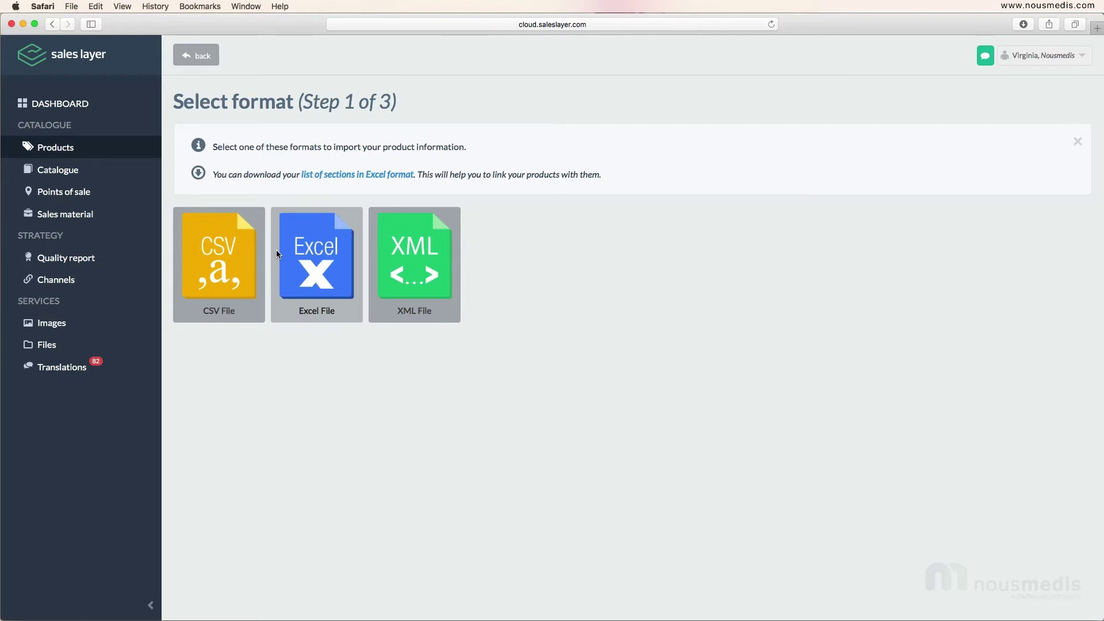
left_click(311, 274)
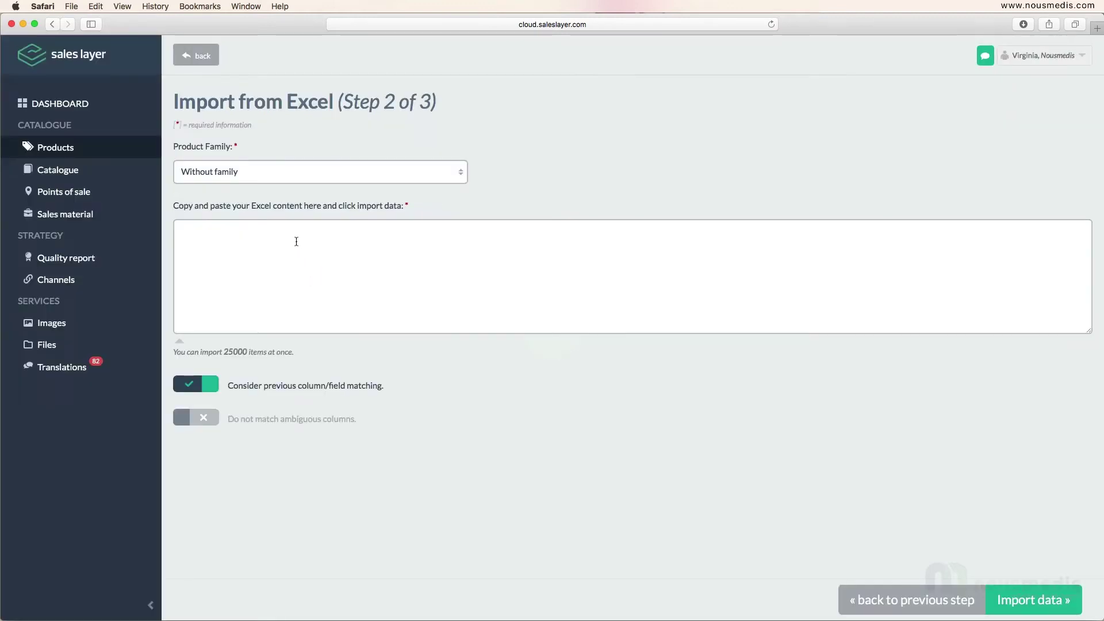
left_click(294, 238)
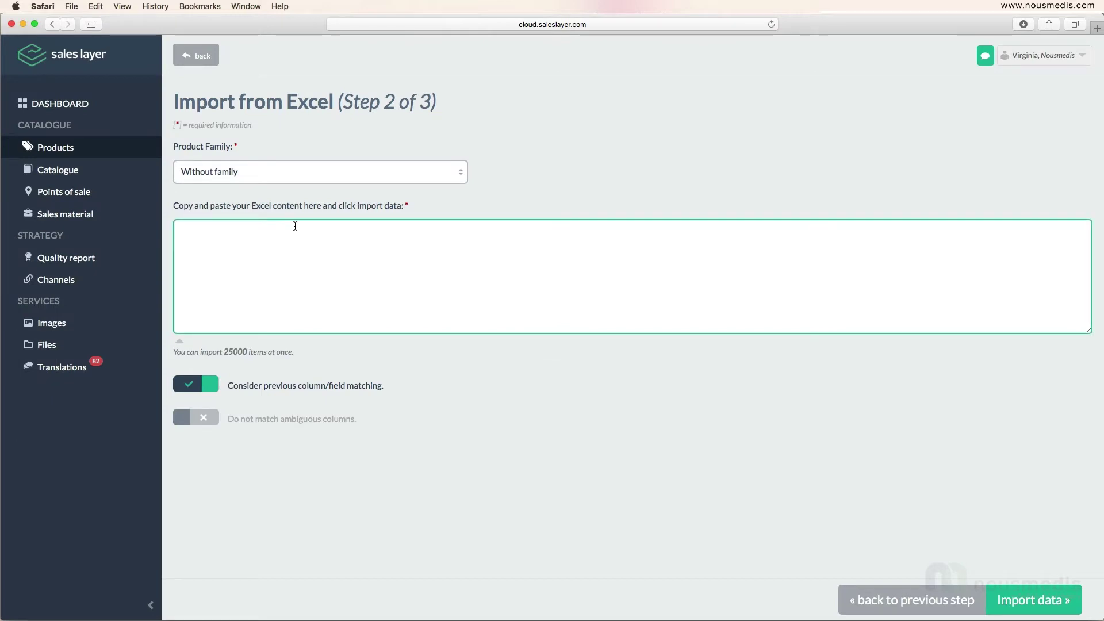
left_click(300, 170)
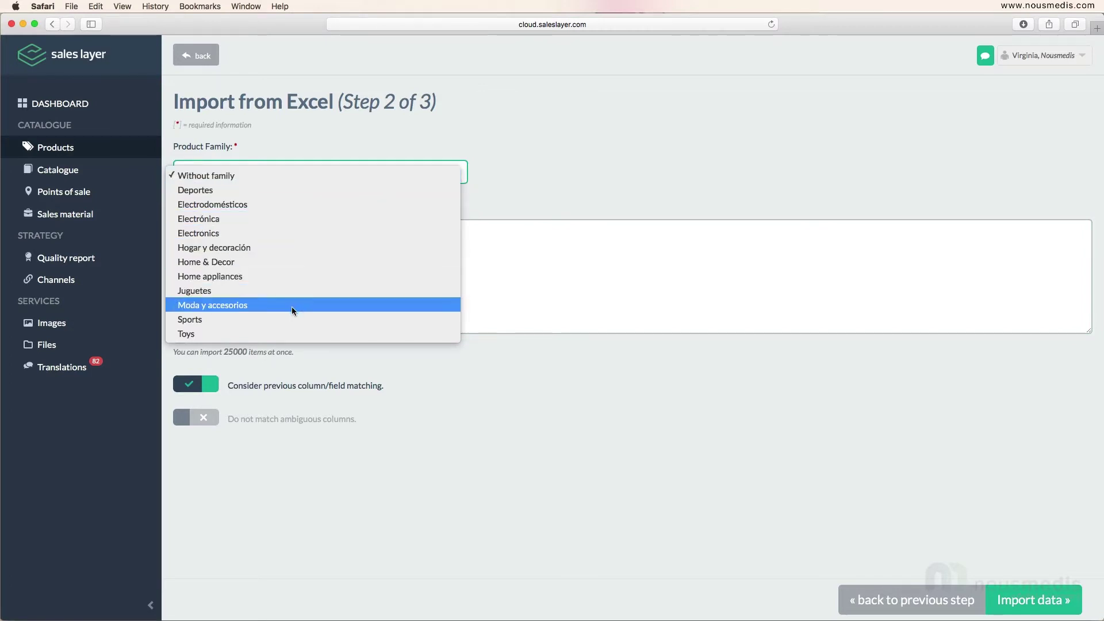
left_click(281, 174)
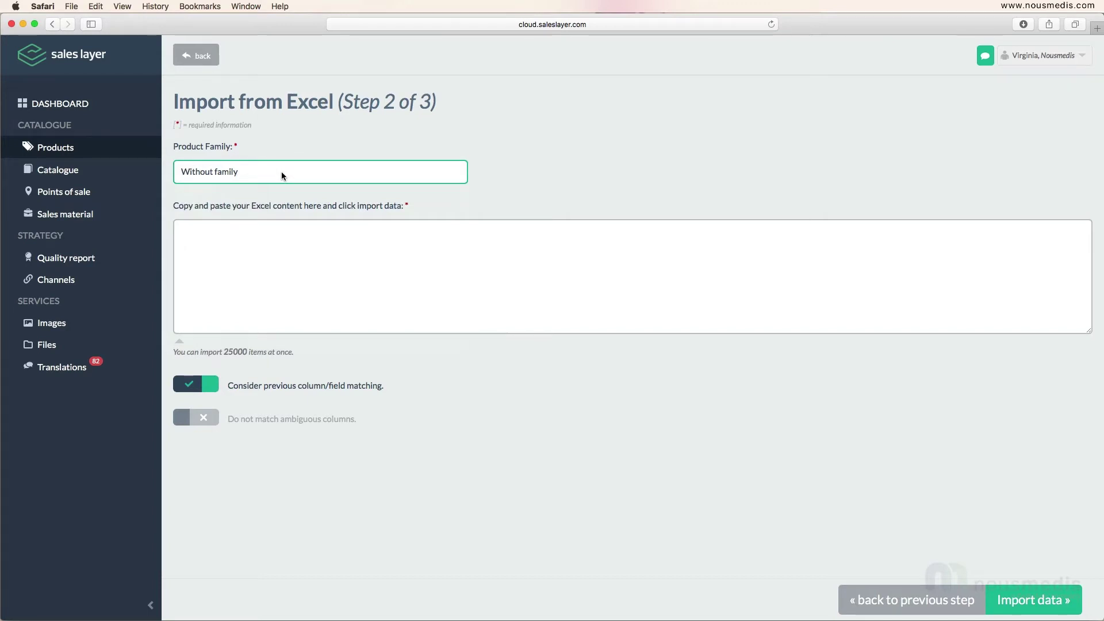
left_click(263, 251)
key("super+v")
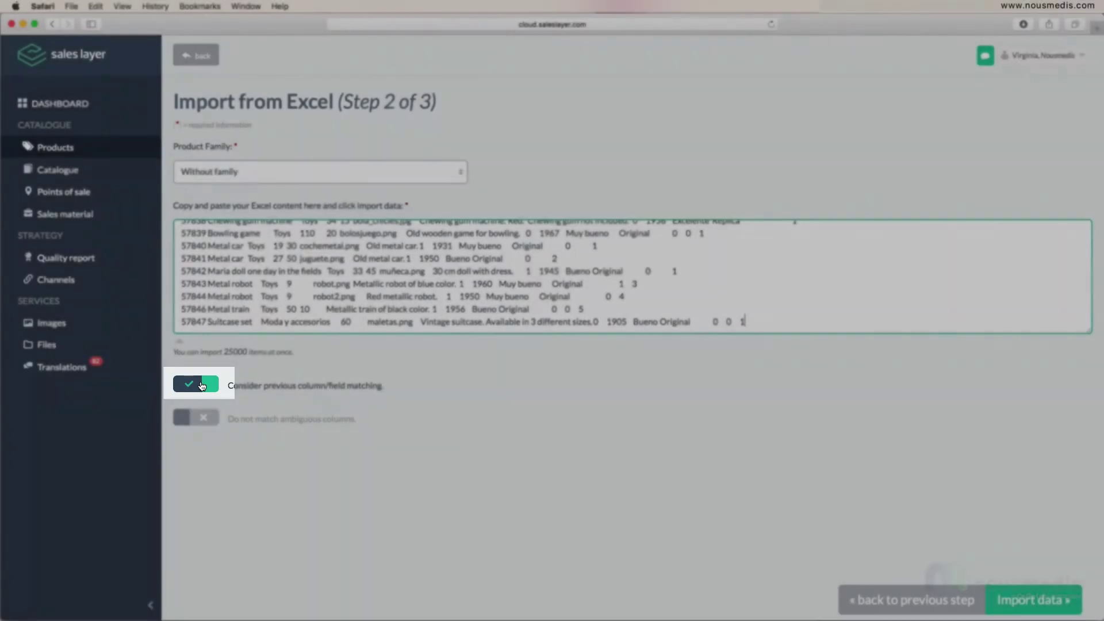
Keep the previous column/field matching enabled and proceed with the pasted data to the field matching stage.
left_click(202, 386)
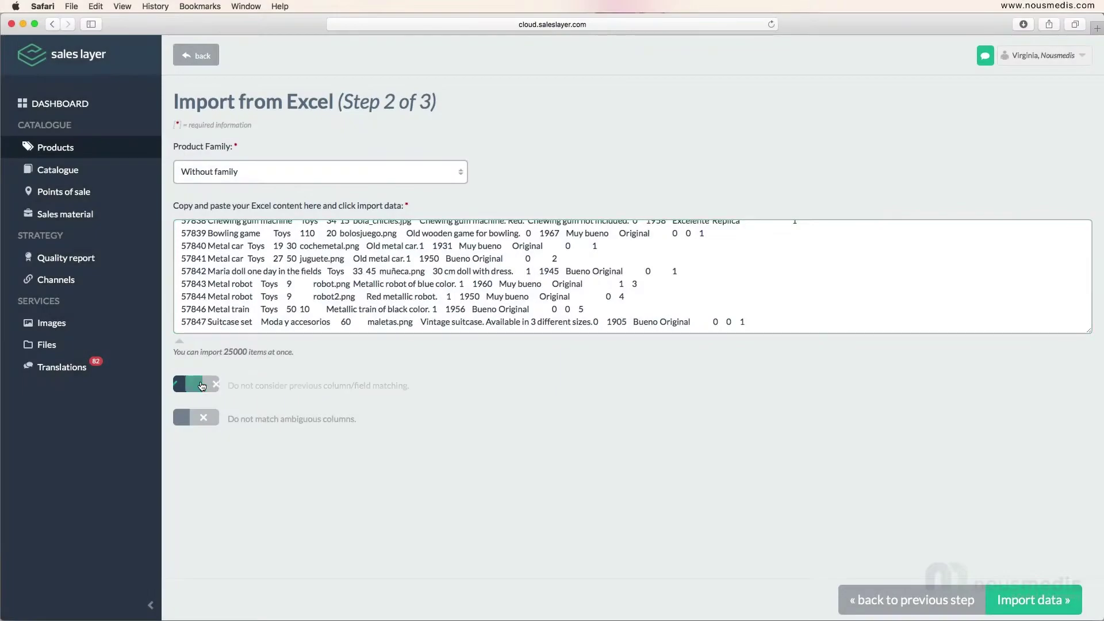
left_click(202, 386)
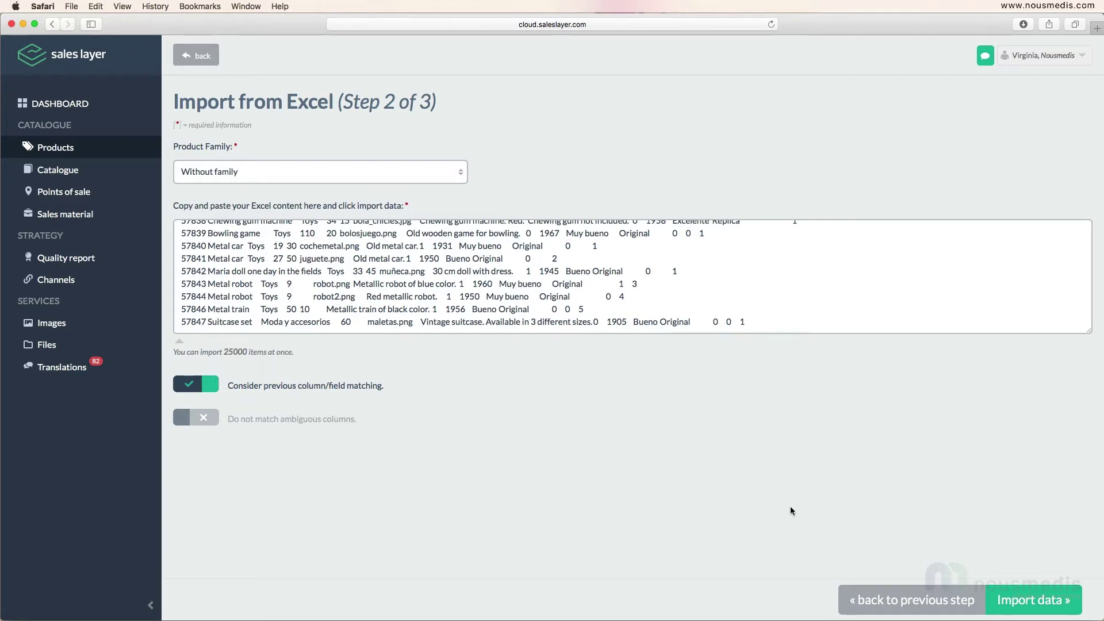
left_click(1030, 599)
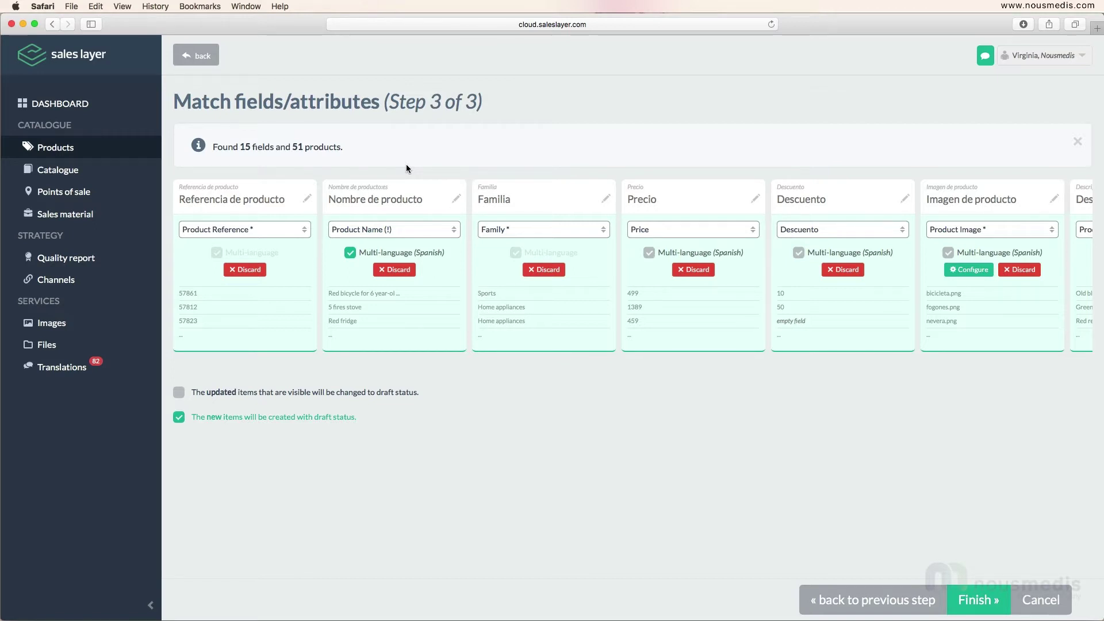
Keep the Nombre de producto column matched to Product Name and discard the Familia column from the import.
left_click(388, 230)
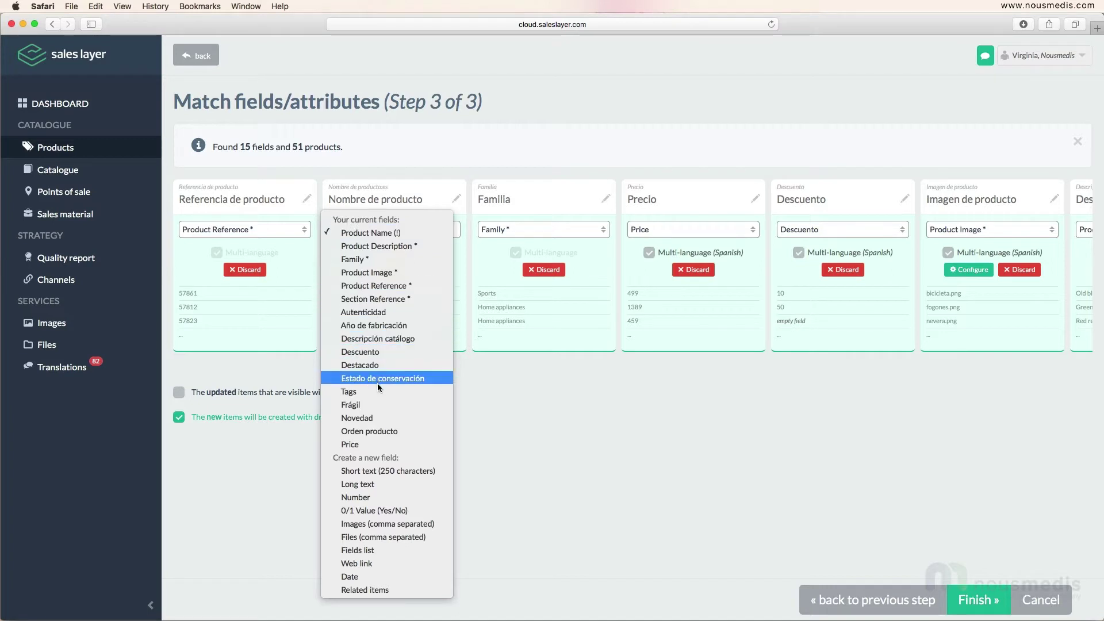
left_click(381, 232)
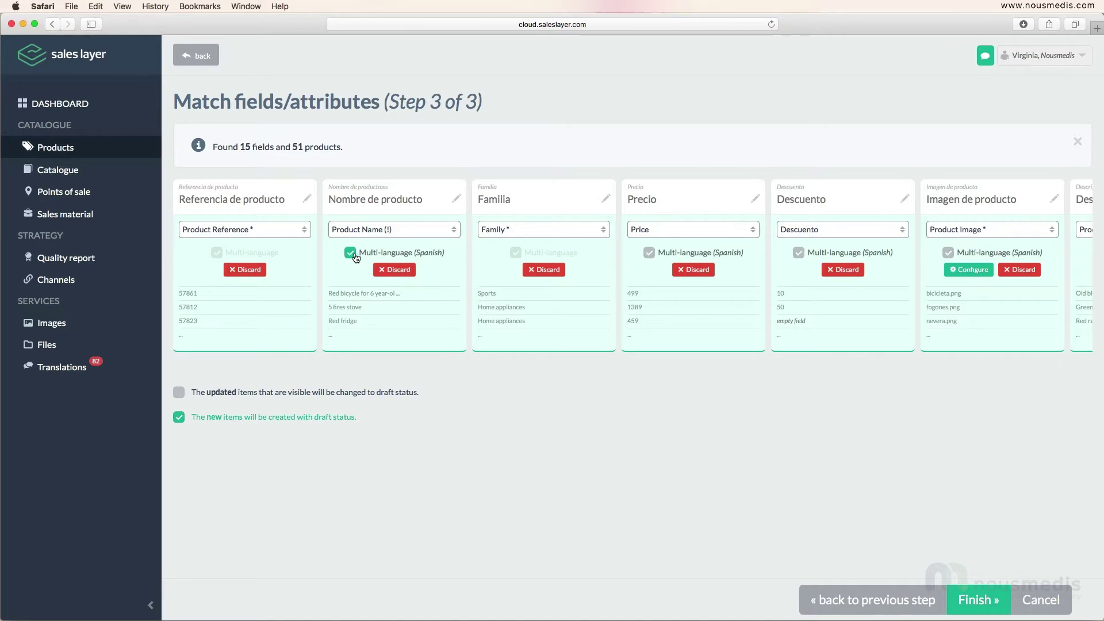
left_click(541, 271)
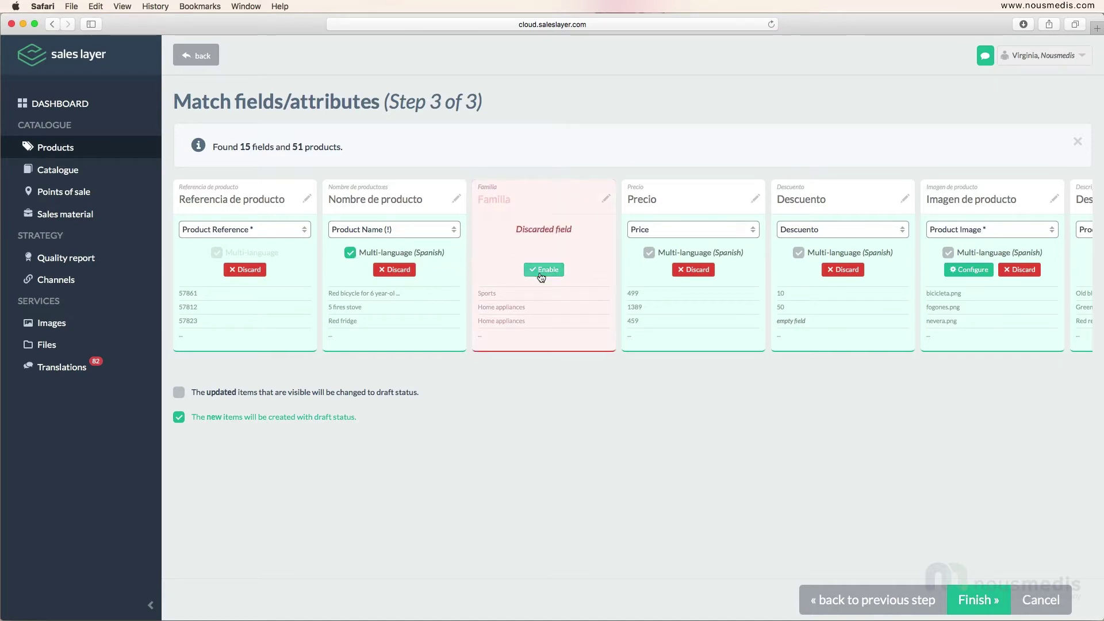
Check the image size configuration of Imagen de producto and review the matching of the remaining columns through Orden producto.
scroll(541, 277, "right", 10)
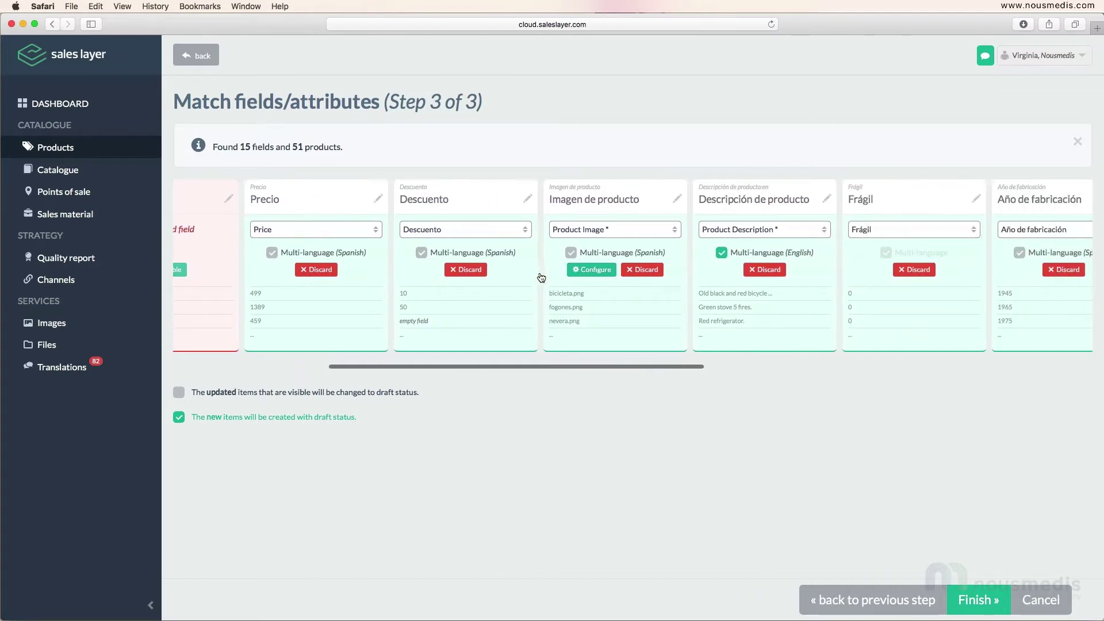
left_click(584, 270)
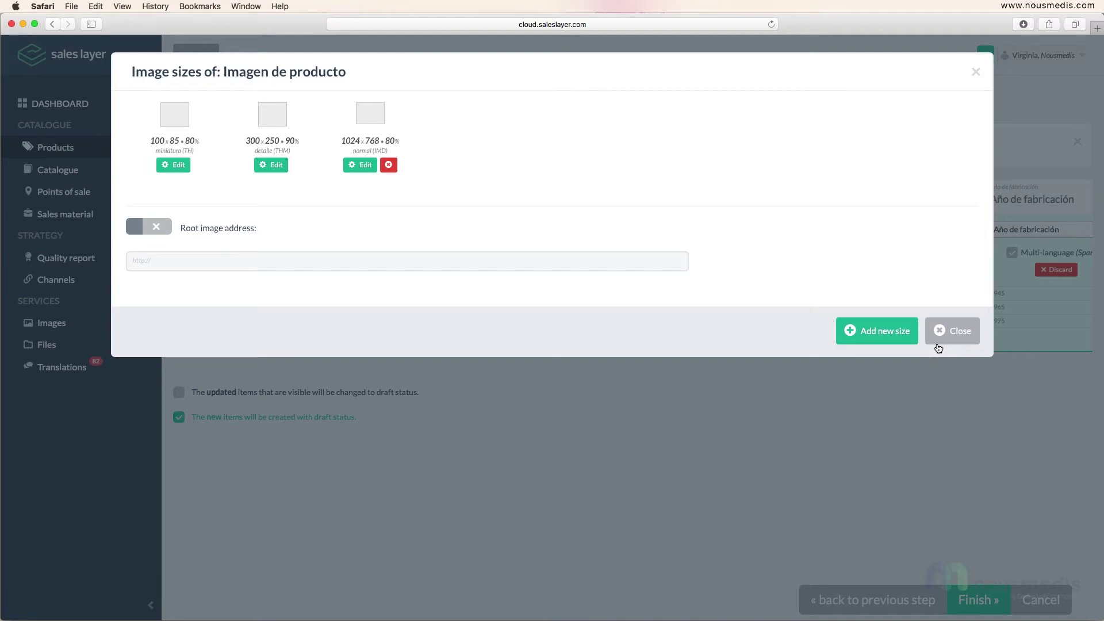
left_click(938, 347)
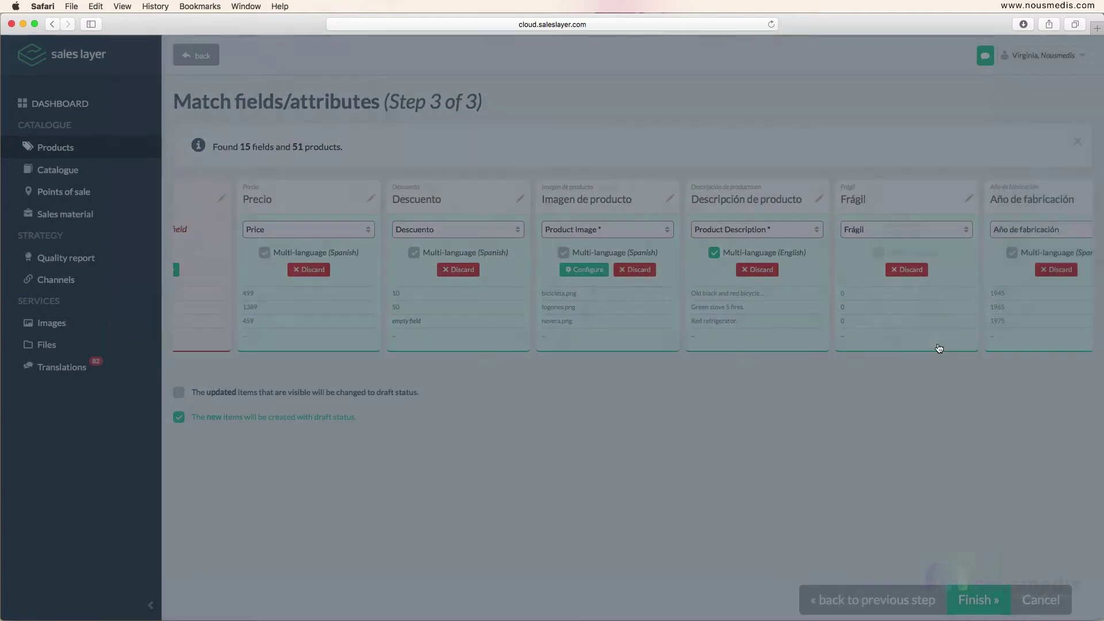
scroll(937, 343, "right", 10)
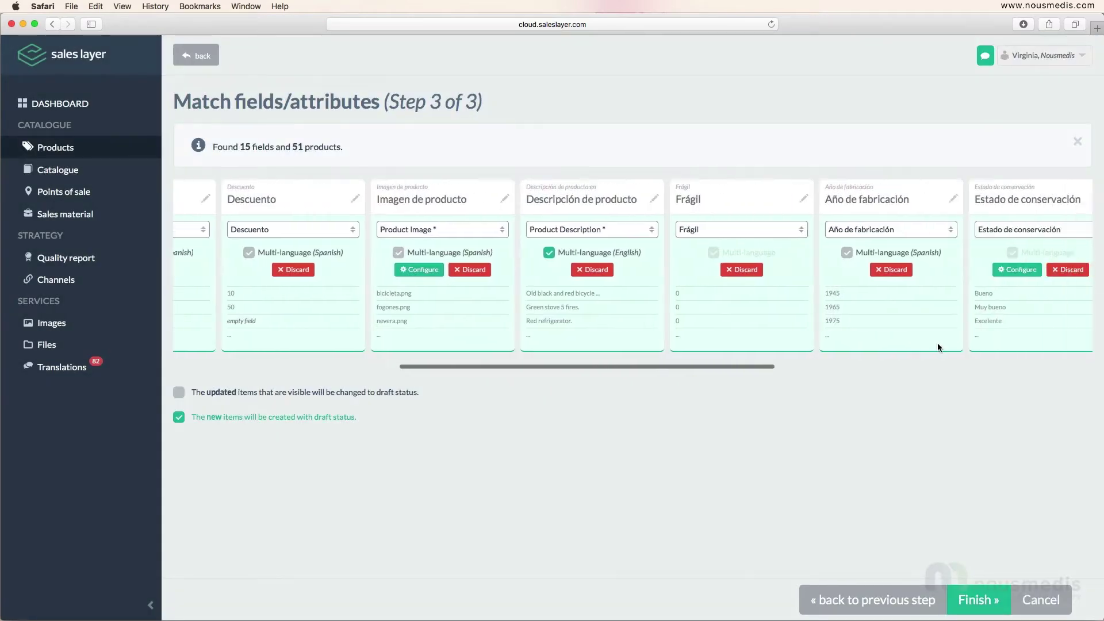
scroll(937, 344, "right", 6)
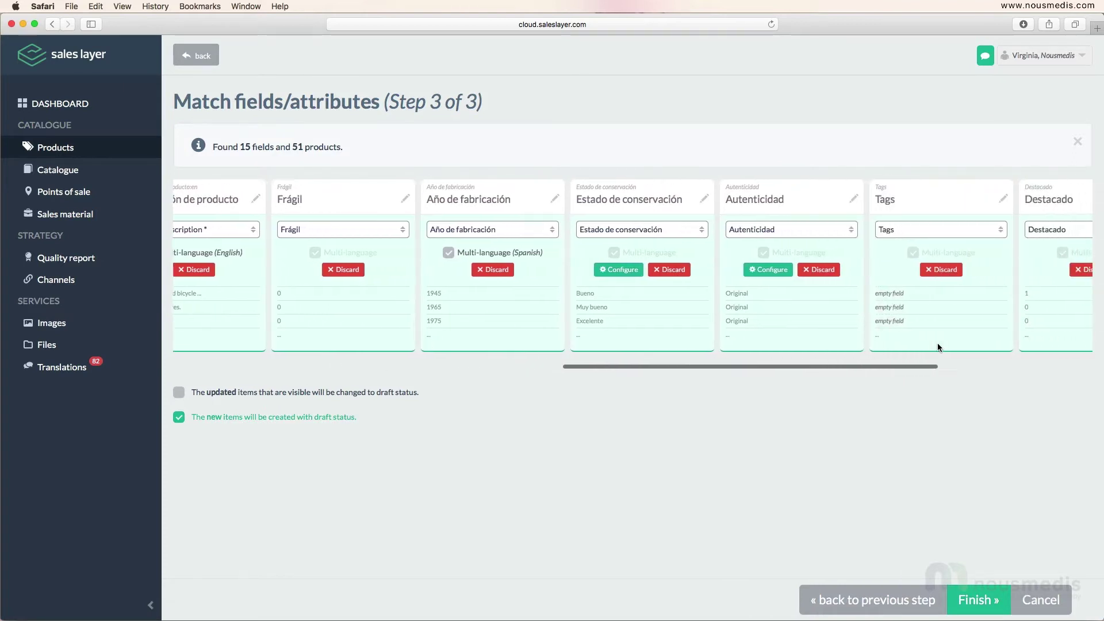
scroll(937, 342, "right", 2)
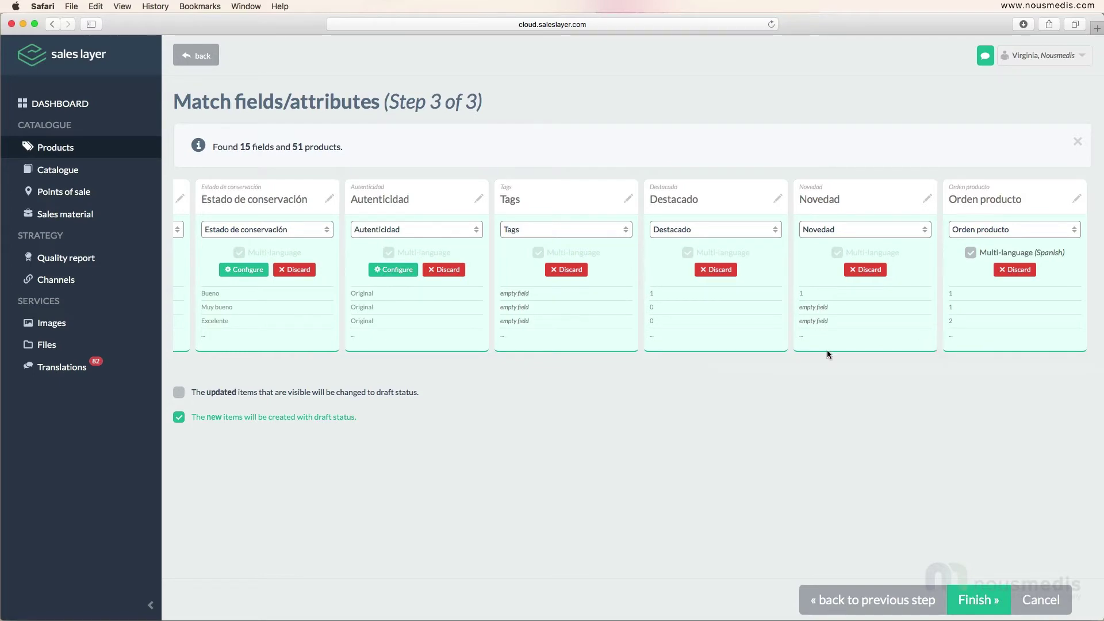
Set visible updated items to change to draft status, finish the import and return to the product list.
left_click(372, 391)
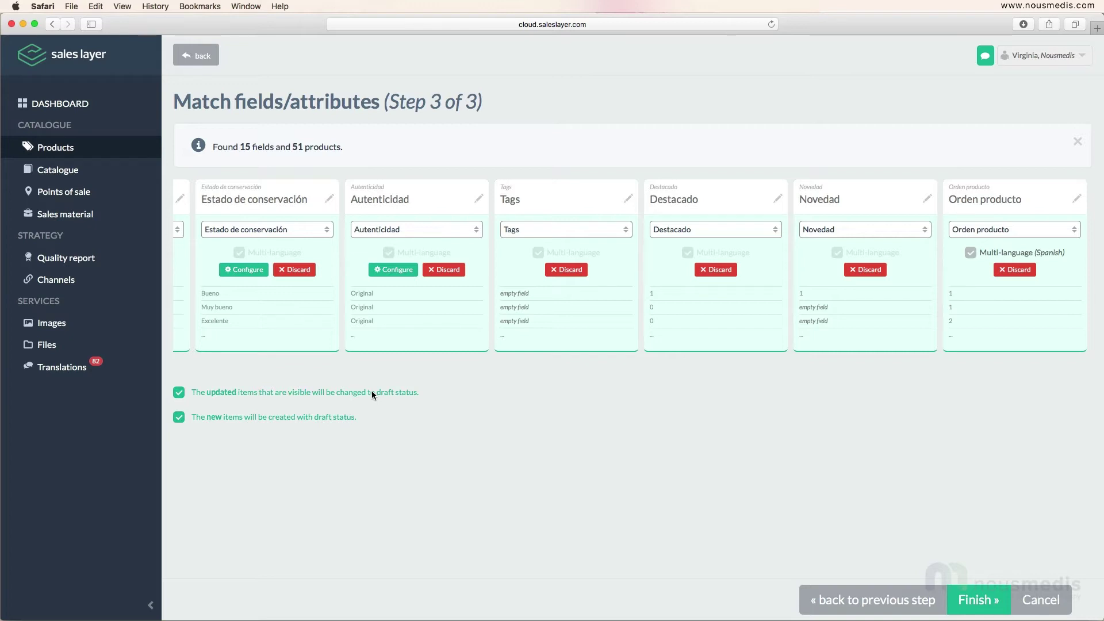
left_click(967, 598)
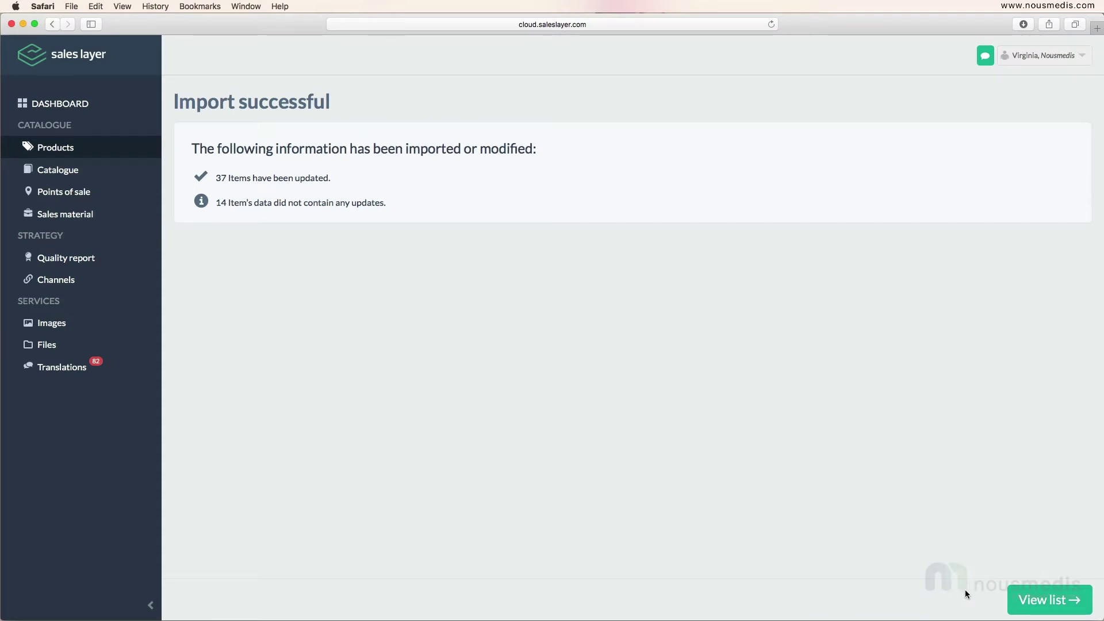
left_click(1038, 608)
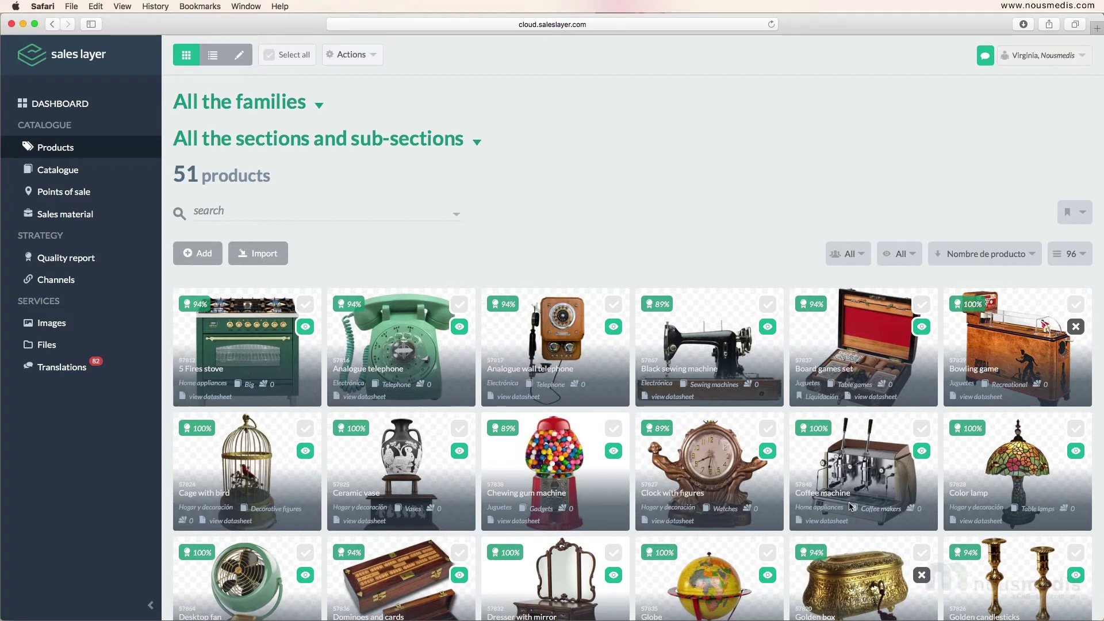
Open the Channels page and browse the connectors available for new channels.
left_click(561, 369)
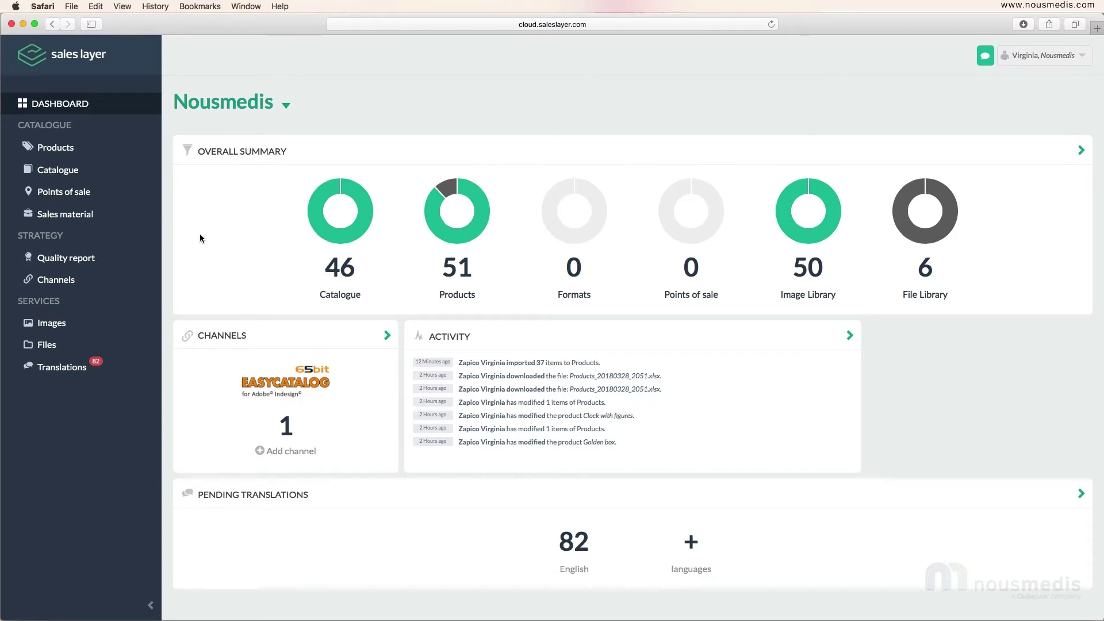
left_click(102, 281)
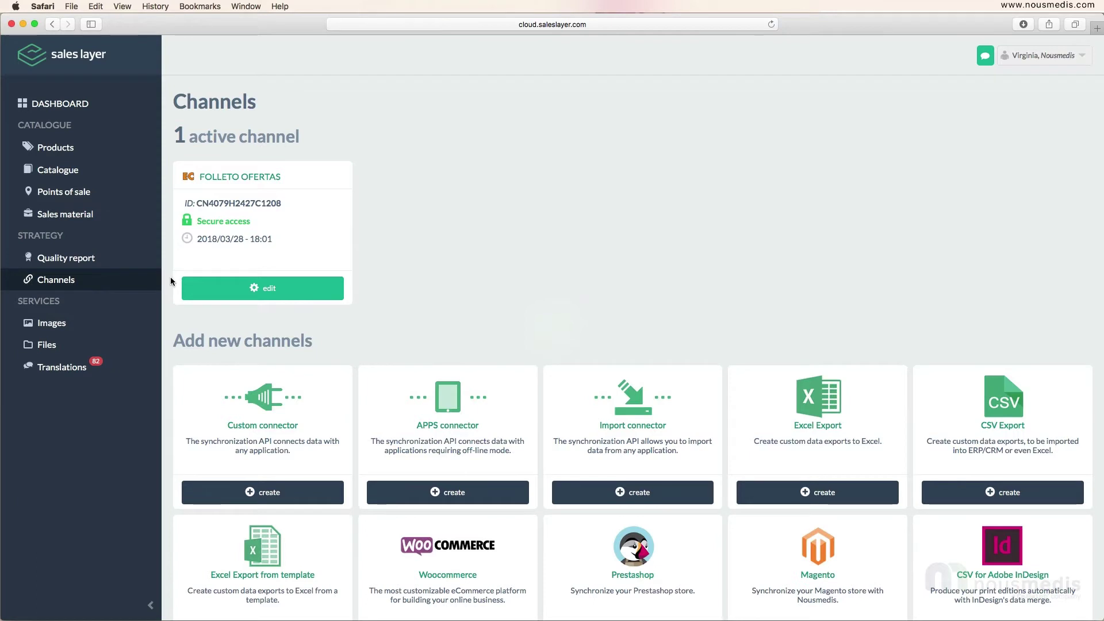
scroll(170, 280, "down", 5)
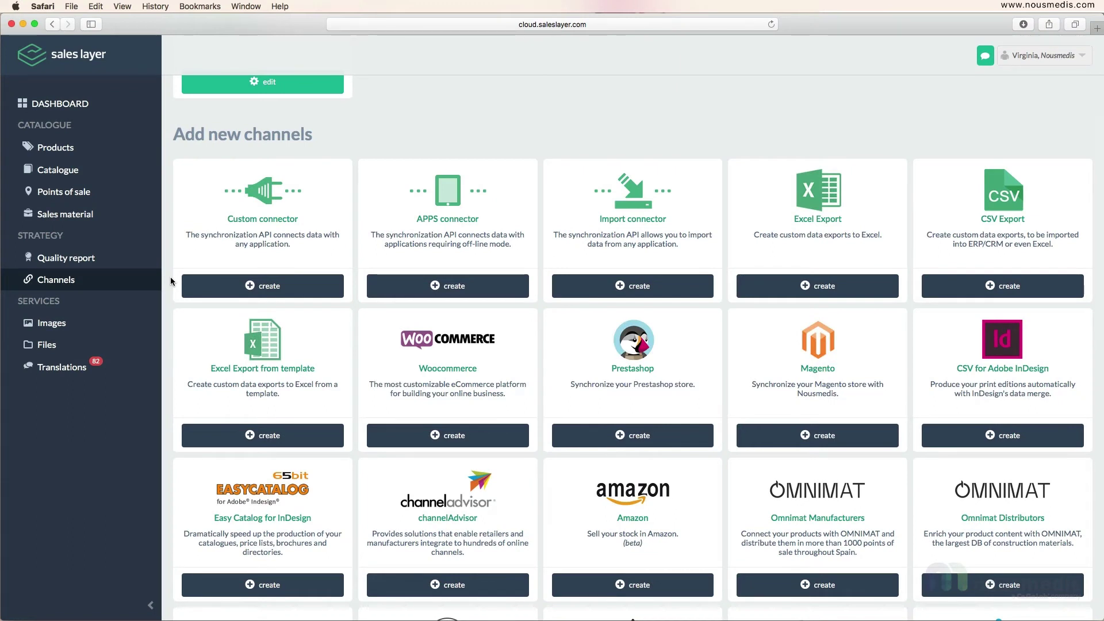
scroll(170, 280, "down", 5)
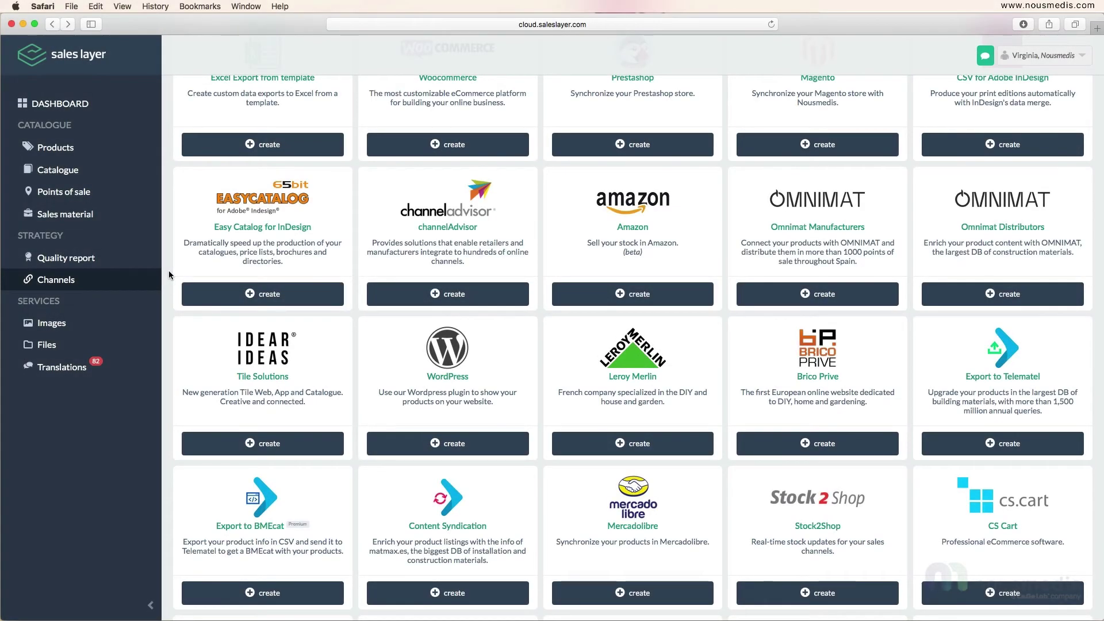
Create an Easy Catalog for InDesign channel and name it Sales Catalogue.
left_click(253, 295)
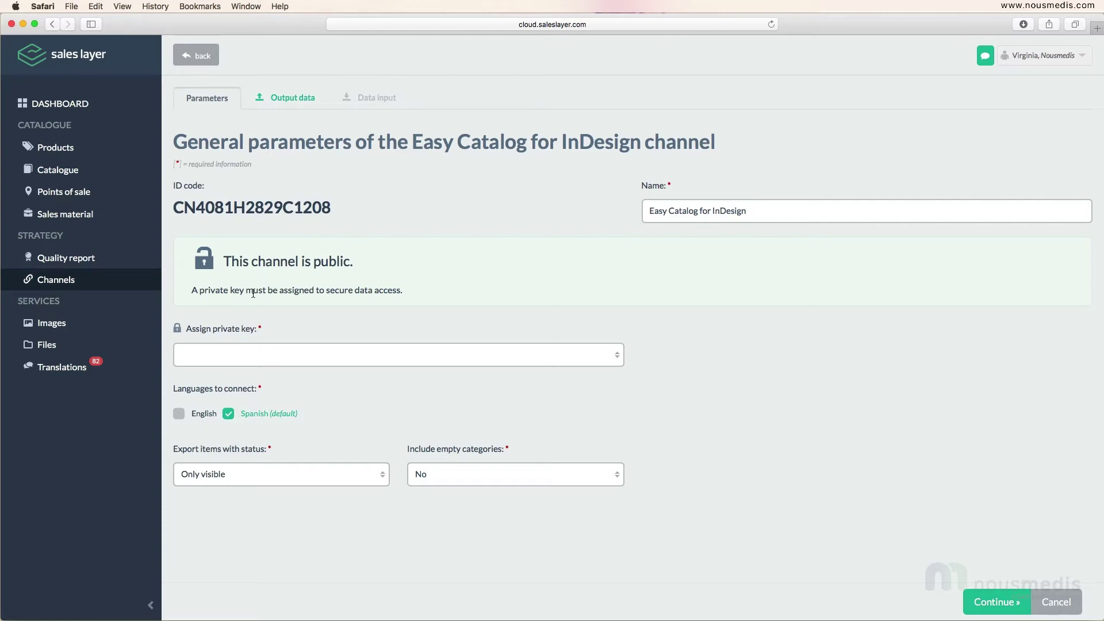
triple_click(662, 210)
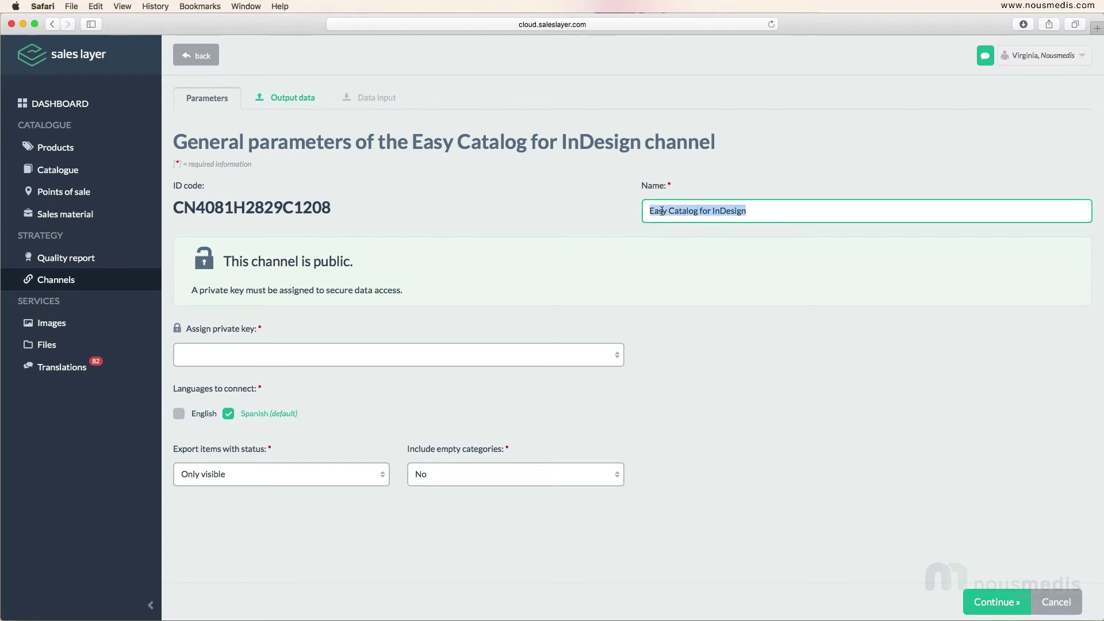
type("Sales Catalogue")
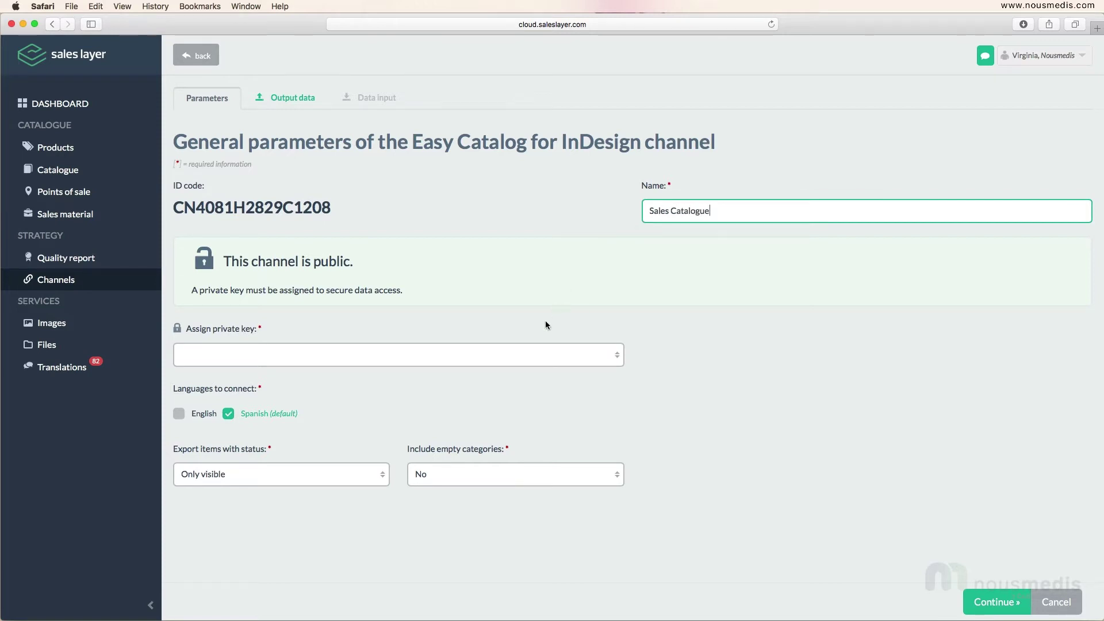
Assign an existing private key to the channel, connect English alongside Spanish, keep exporting only visible items and continue to the output data.
left_click(530, 354)
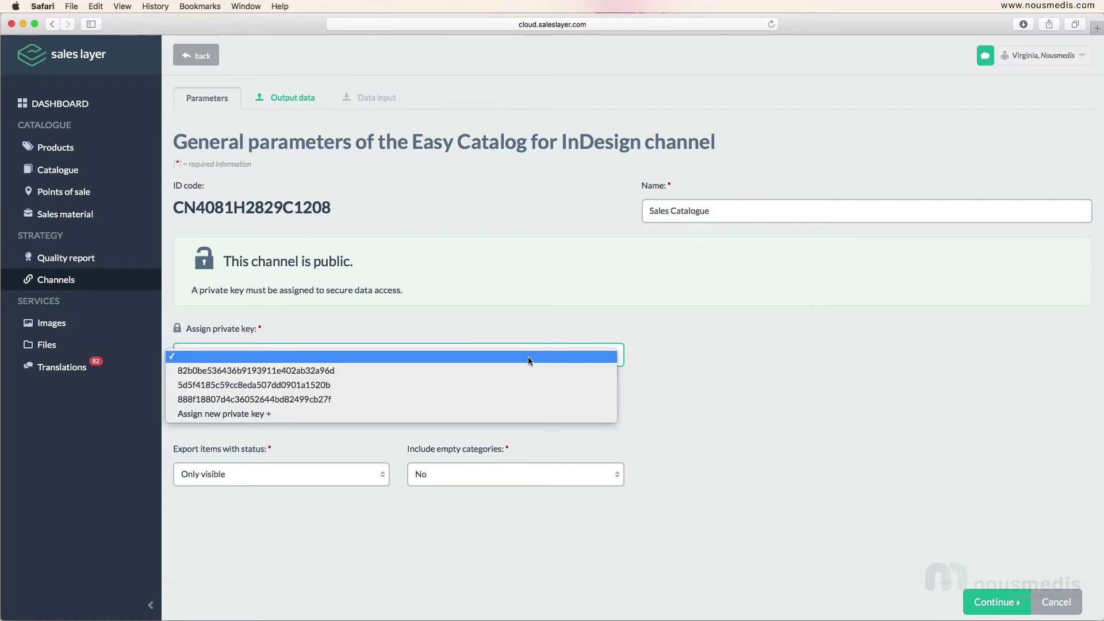
left_click(523, 366)
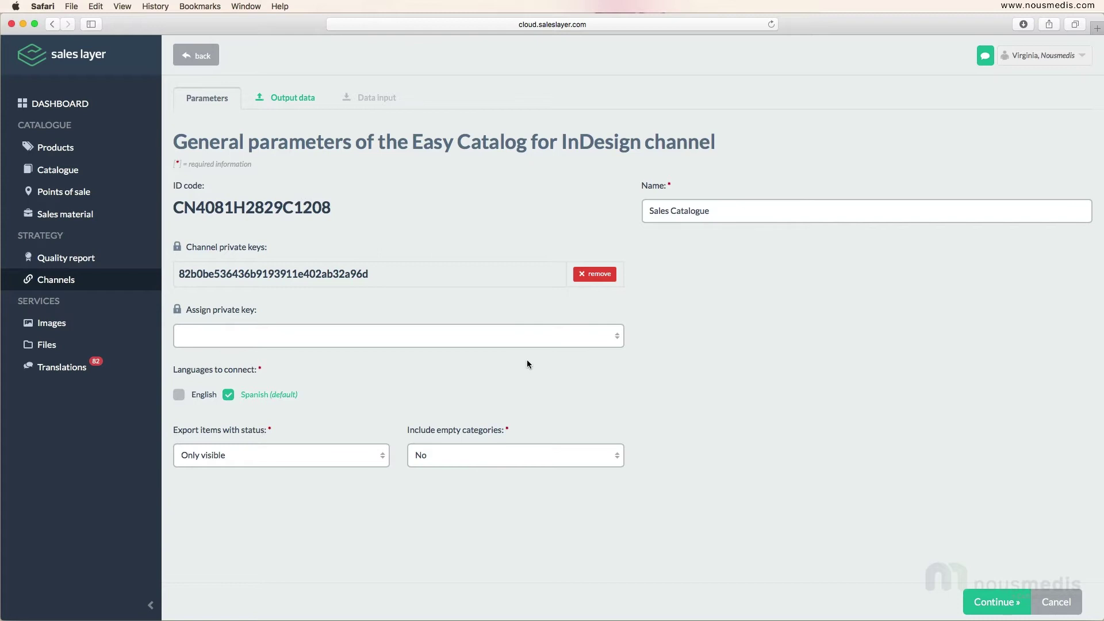
left_click(189, 394)
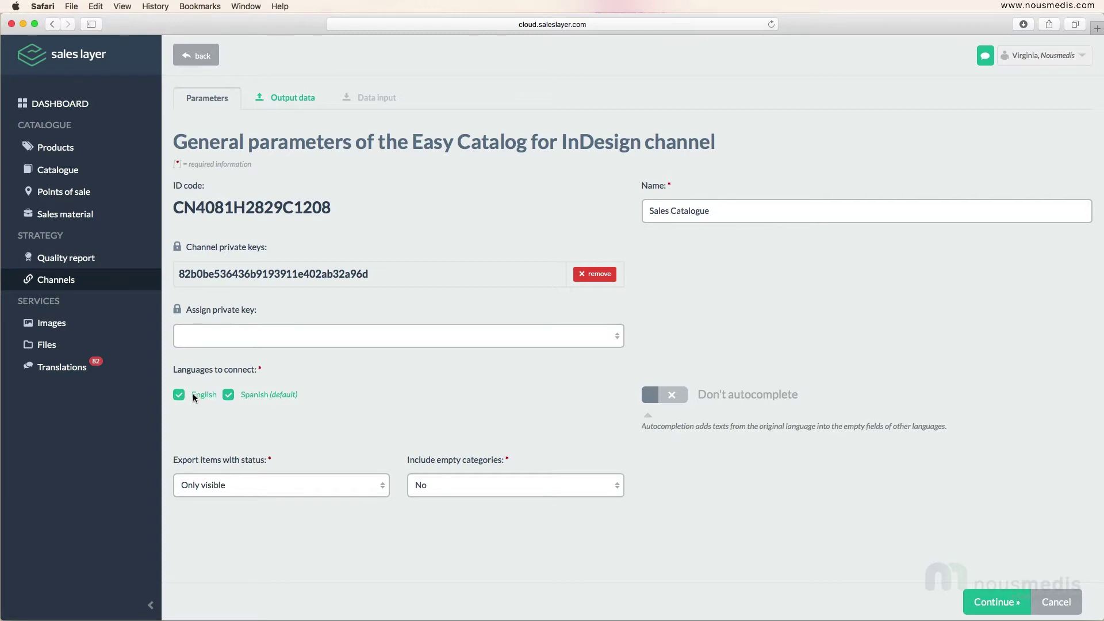
left_click(217, 488)
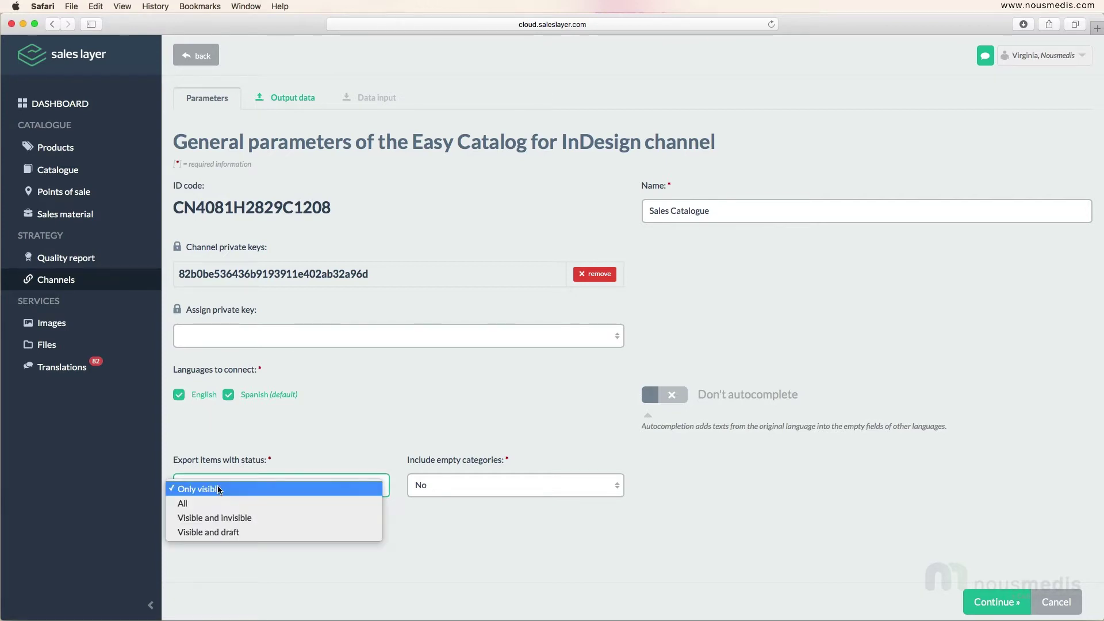
left_click(224, 489)
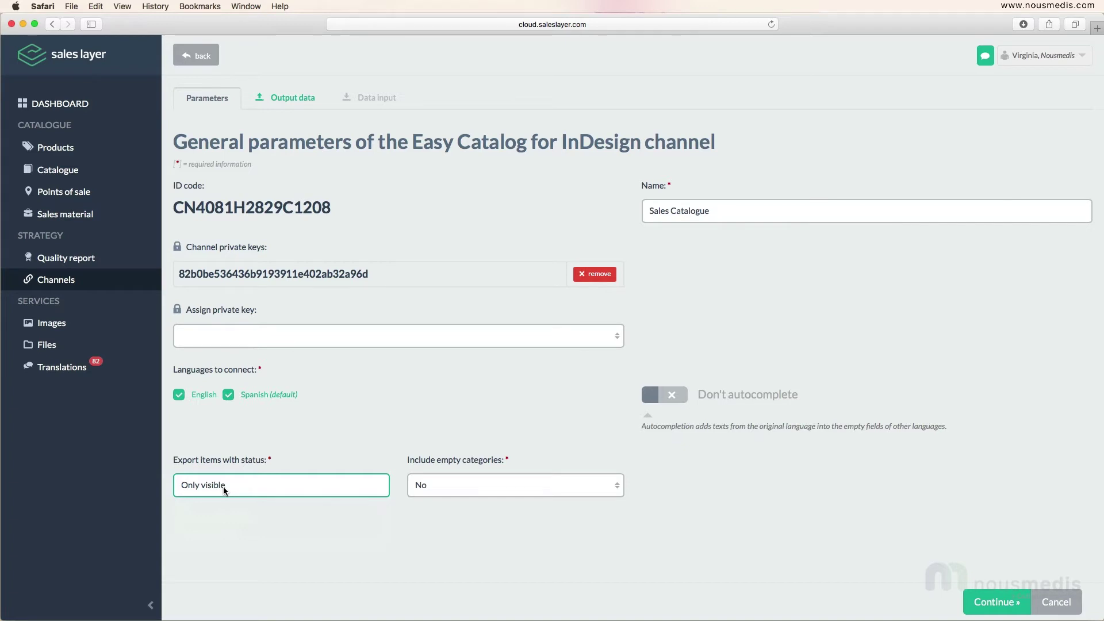
left_click(993, 597)
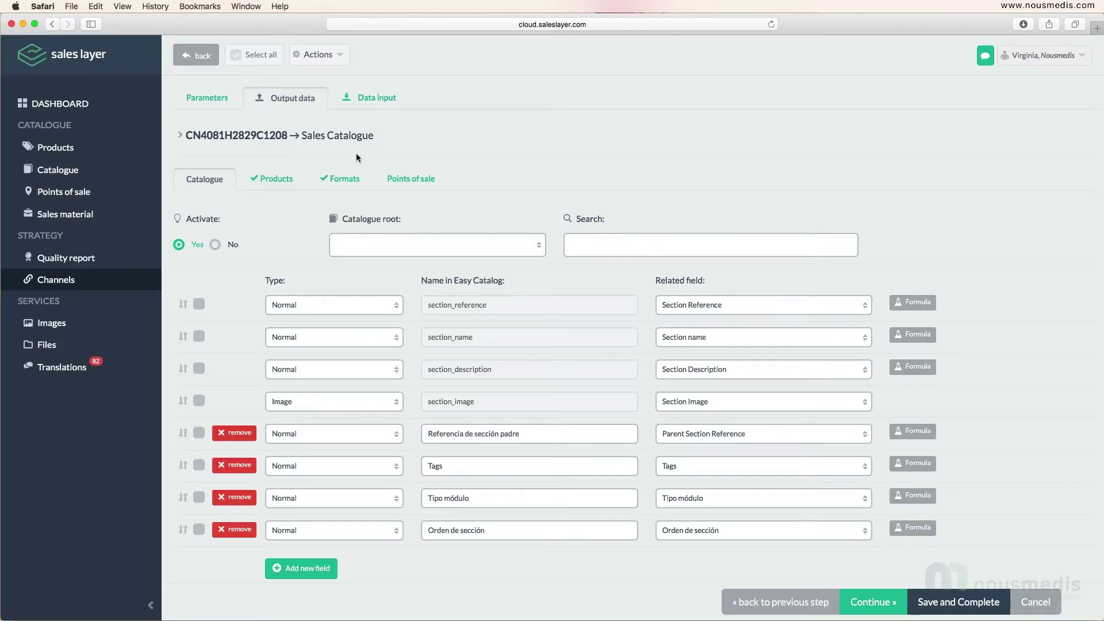
Examine the available catalogue roots without choosing one and review the product fields in the output data.
left_click(358, 243)
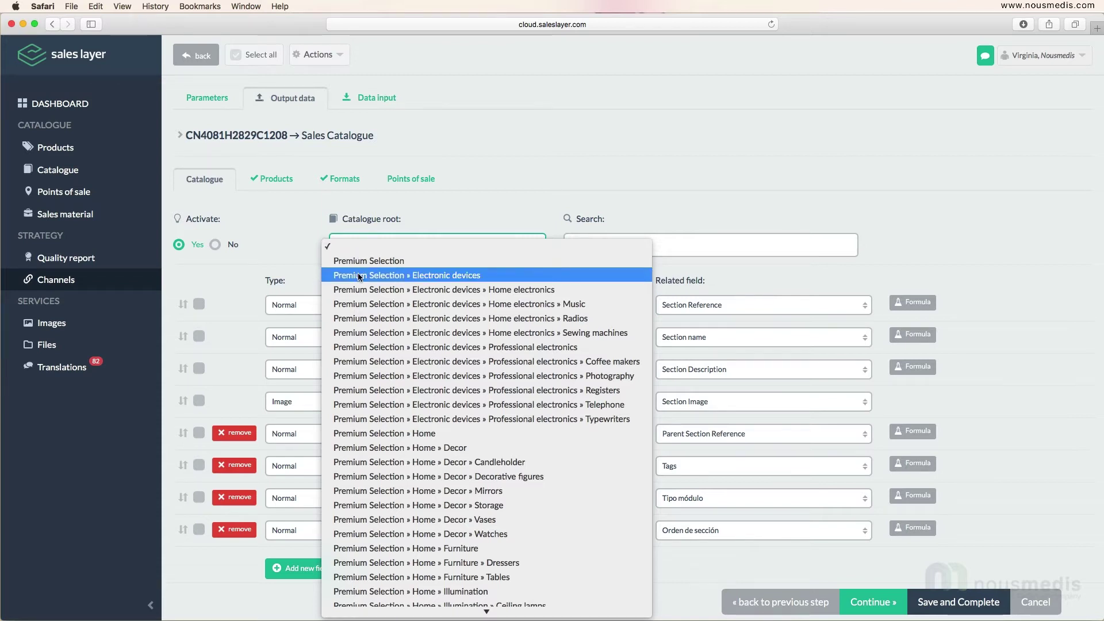
left_click(356, 245)
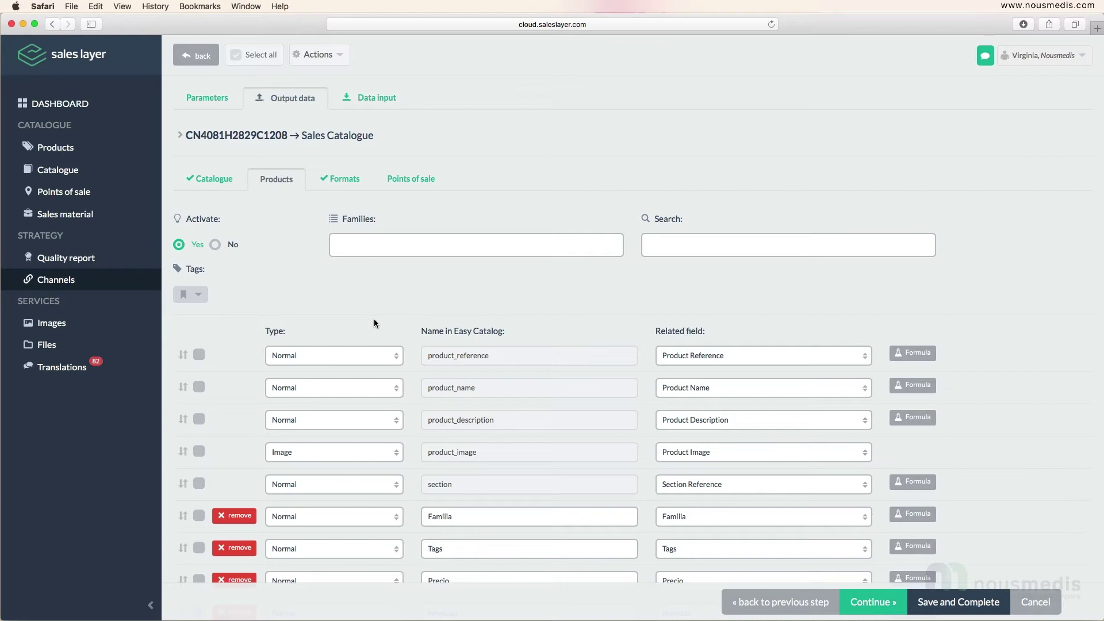
scroll(374, 320, "down", 6)
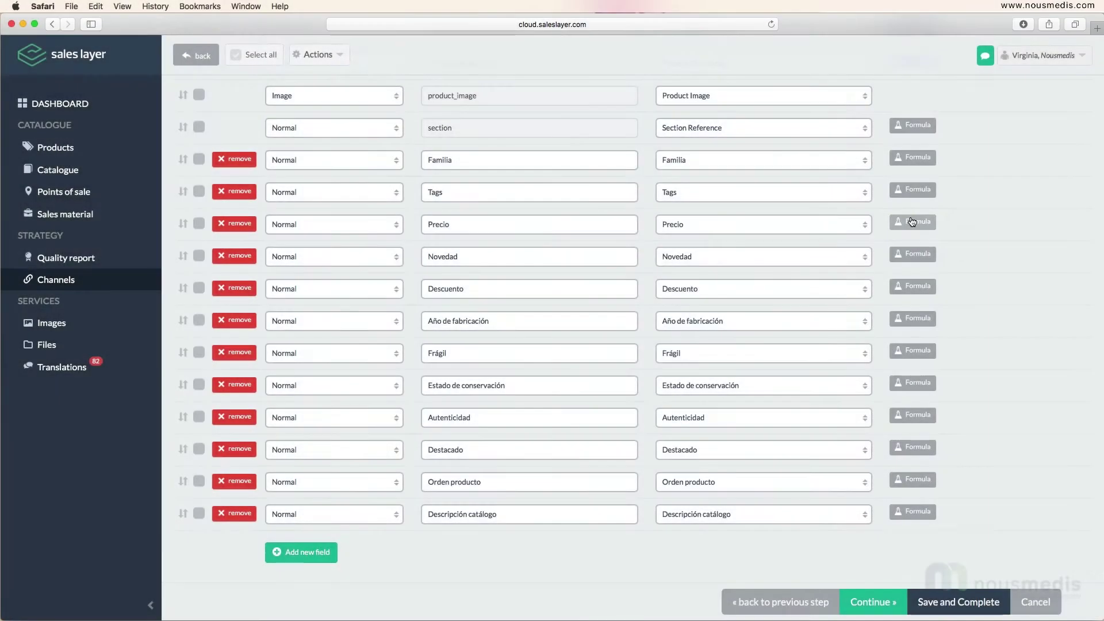
Write a CONVERT_CURRENCY formula for the Precio field that converts its value from "EUR" to "USD".
left_click(912, 221)
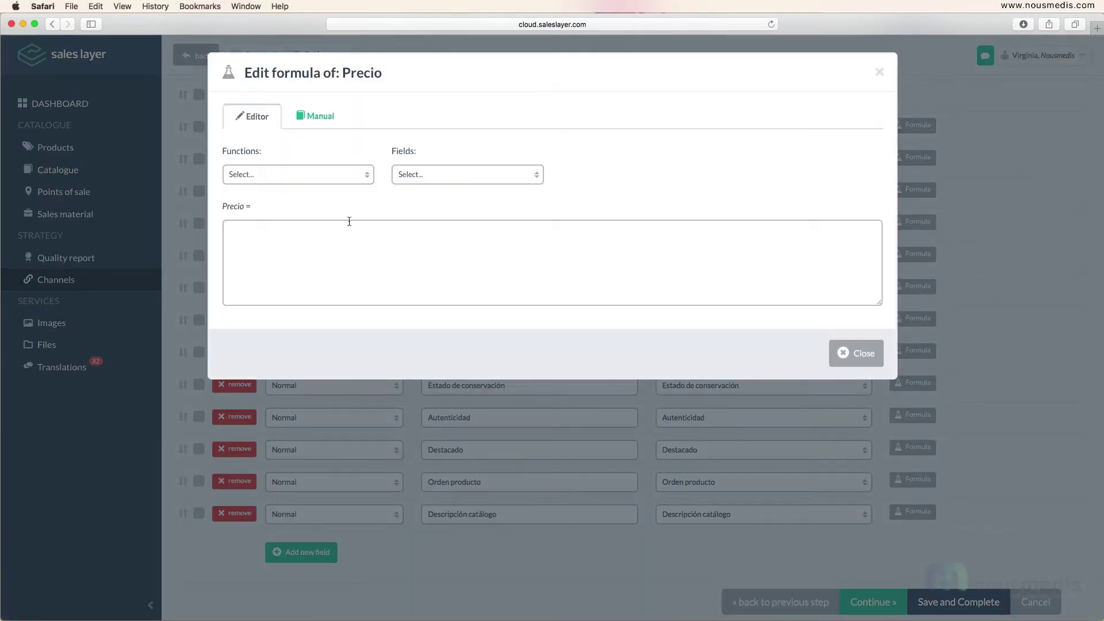
left_click(286, 173)
left_click(280, 278)
double_click(353, 229)
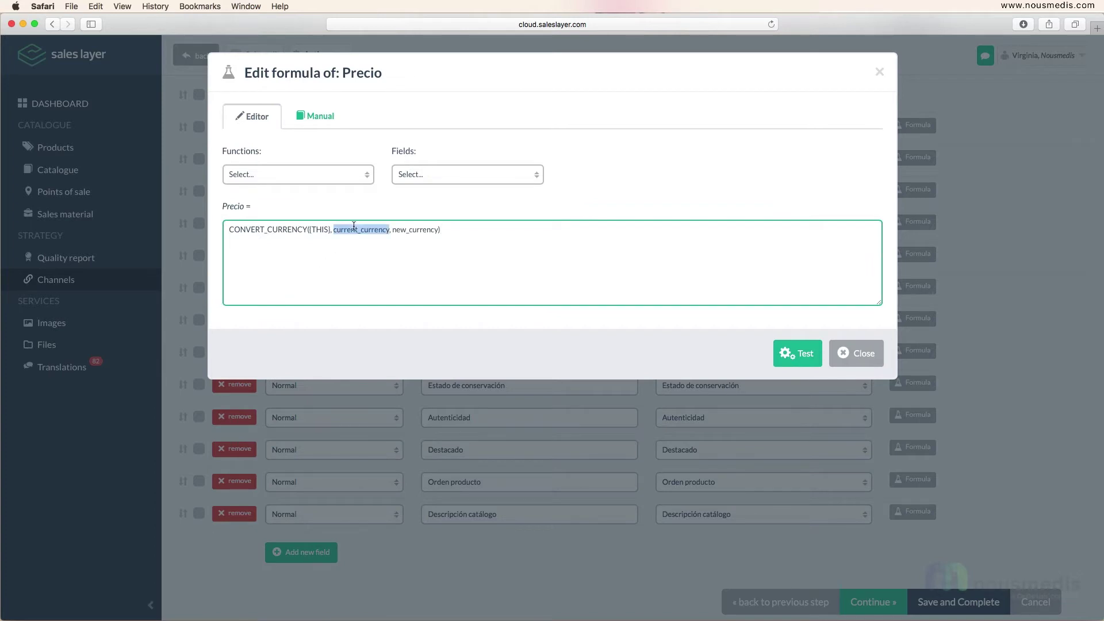
type("EUR")
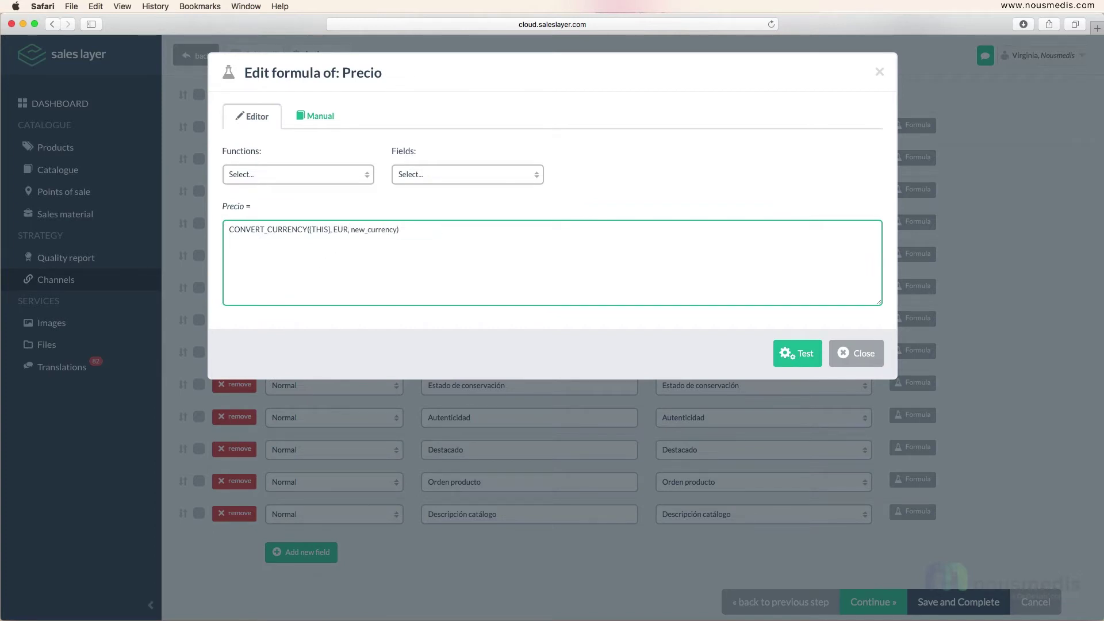
double_click(365, 229)
type("USD")
Test the Precio formula with a price of 50 and apply it to the field.
left_click(805, 357)
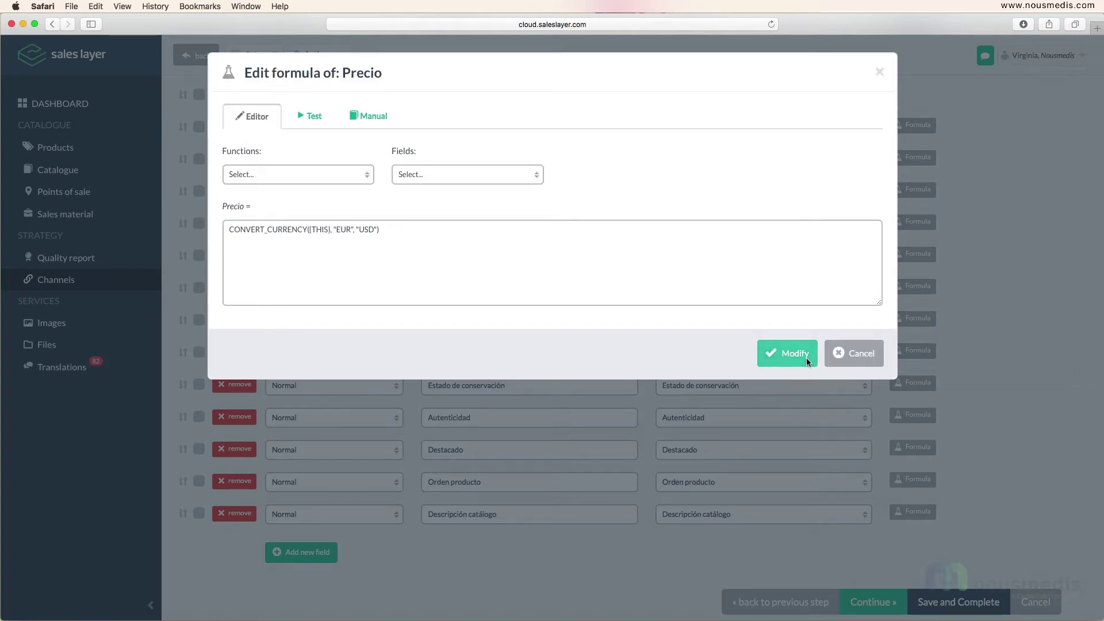
left_click(295, 119)
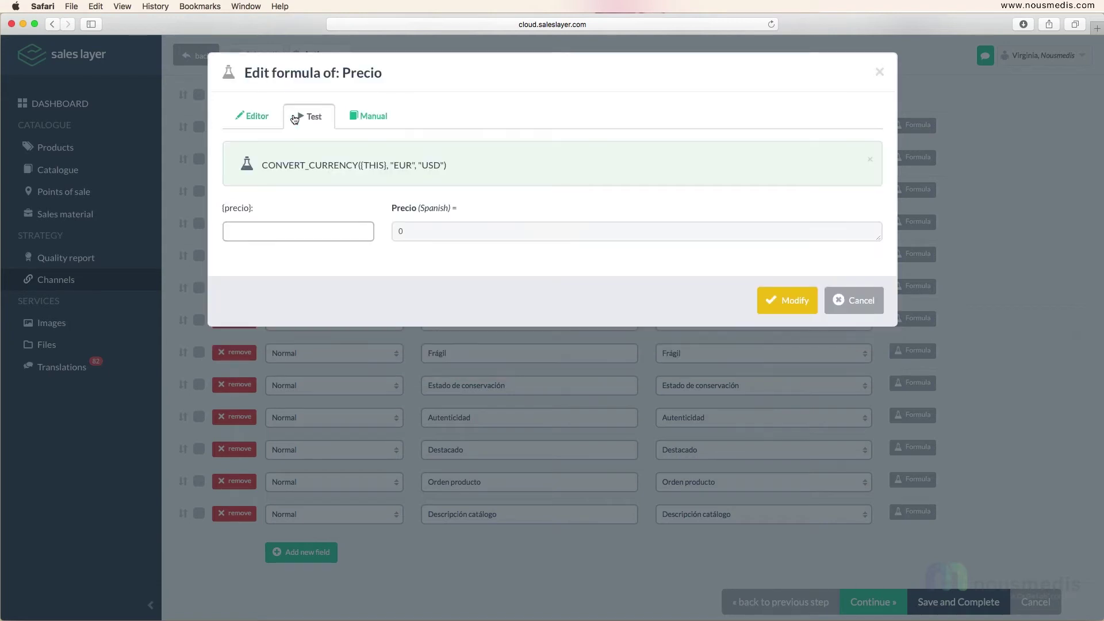
left_click(274, 232)
type("50")
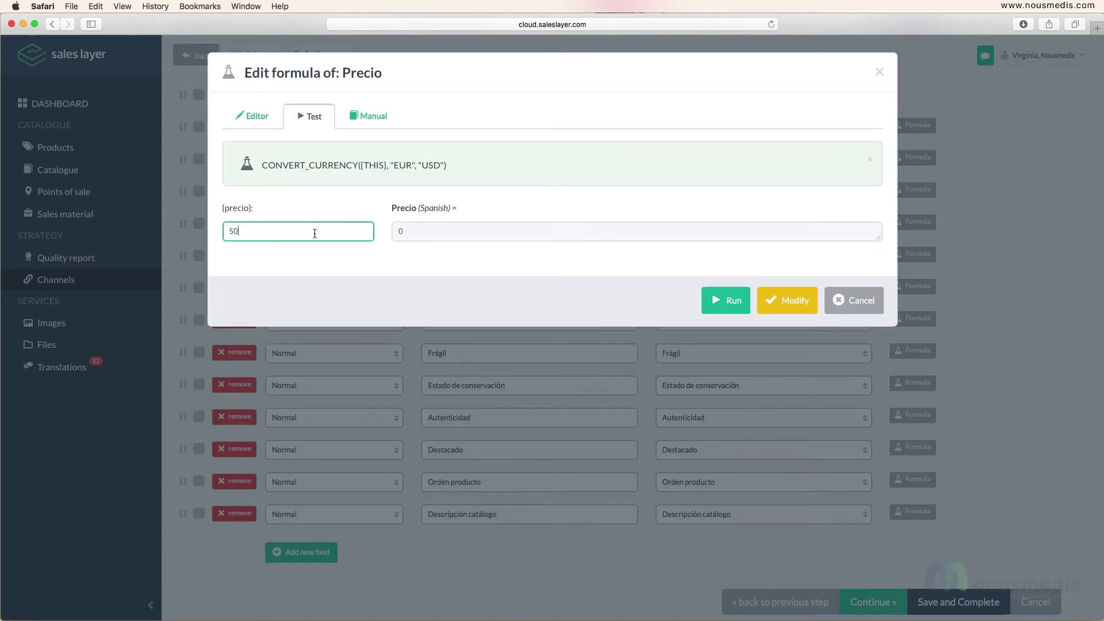
left_click(727, 300)
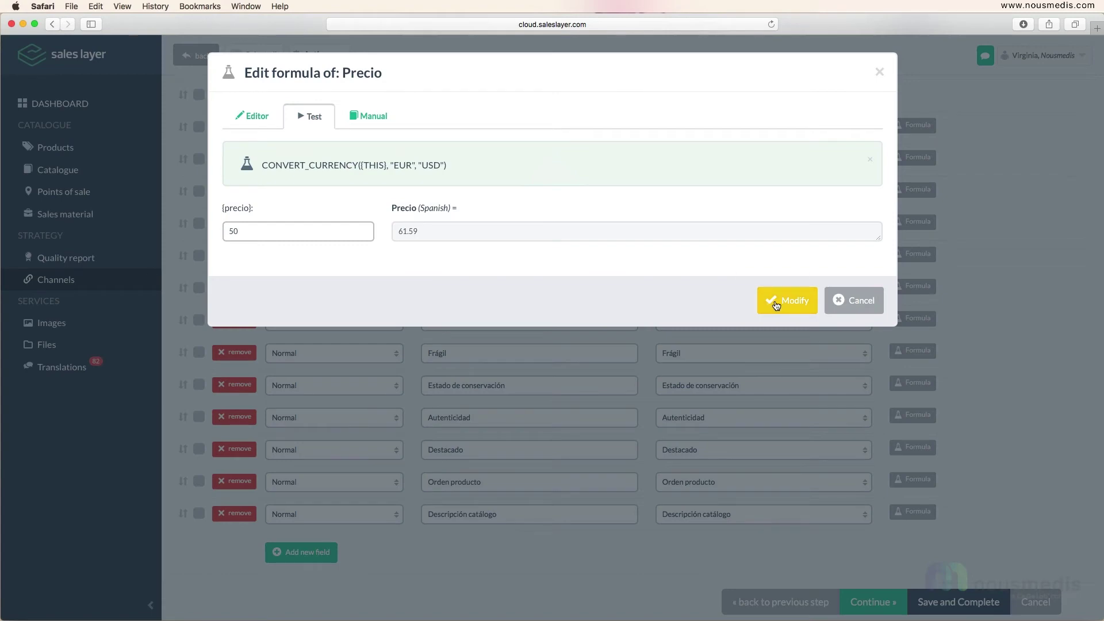
left_click(775, 303)
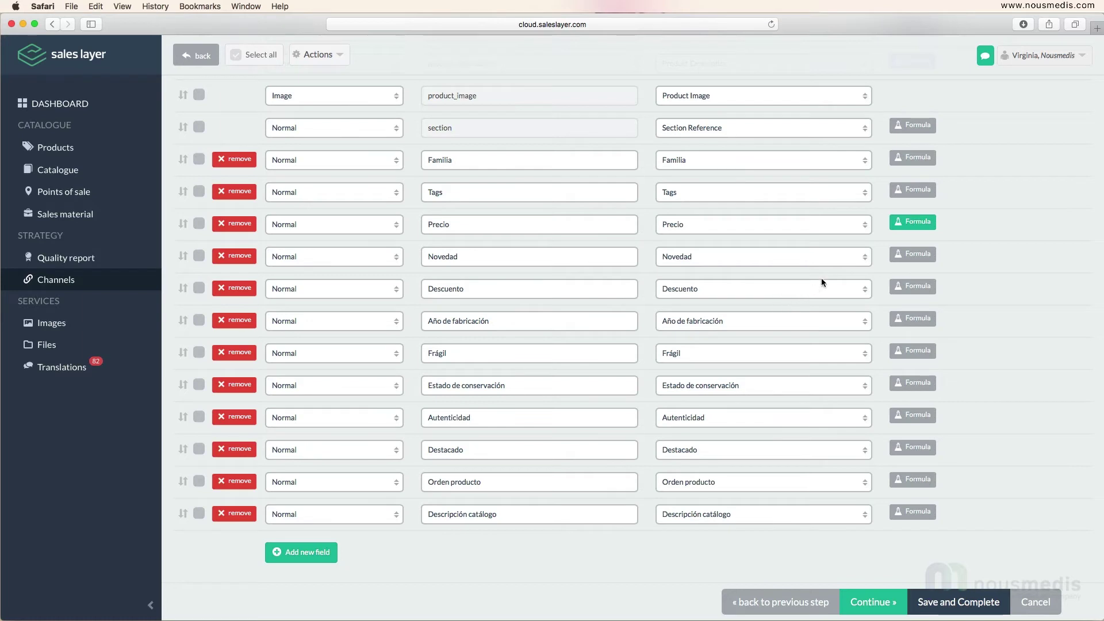
Delete the currency conversion formula from the Precio field and save the change.
left_click(910, 227)
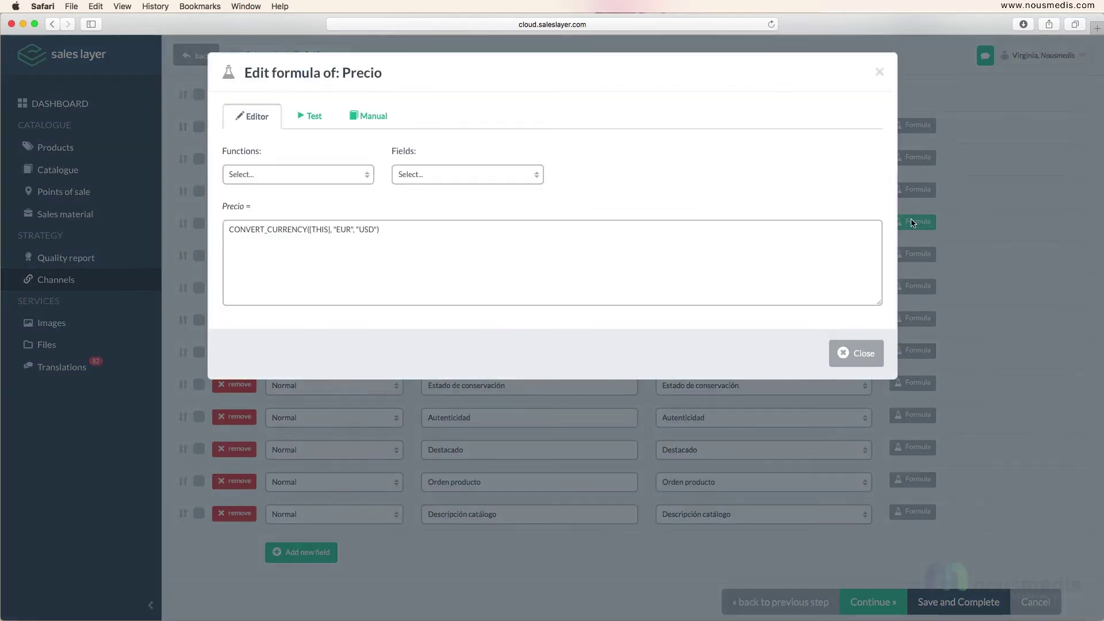
triple_click(737, 241)
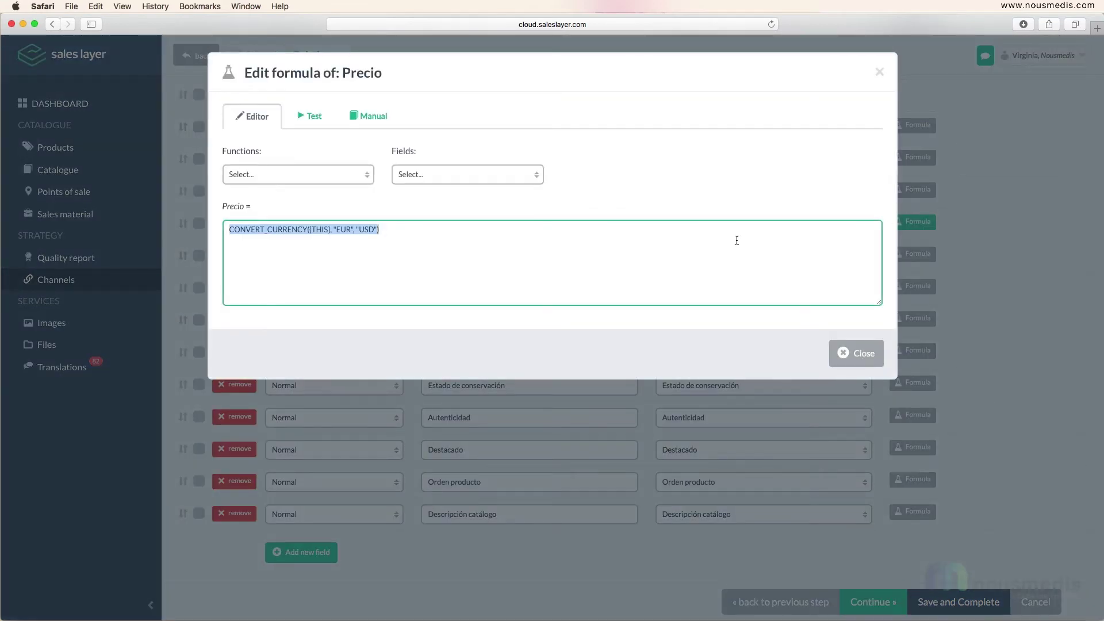
key("BackSpace")
left_click(794, 359)
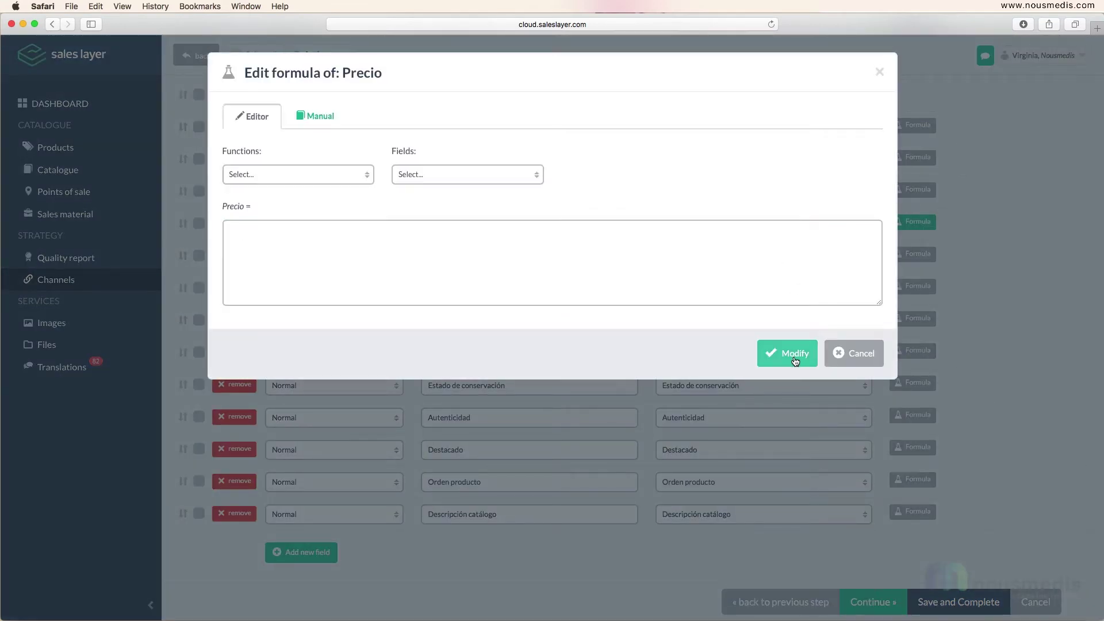
left_click(795, 360)
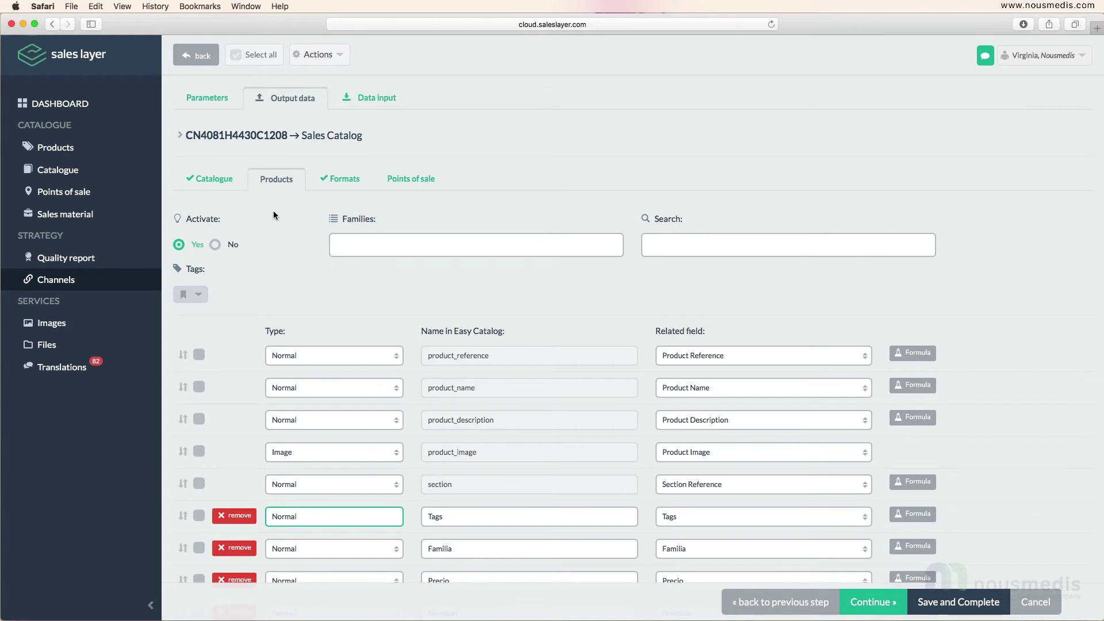
Remove the Tags field from the product output and move Novedad above Familia.
scroll(273, 214, "down", 8)
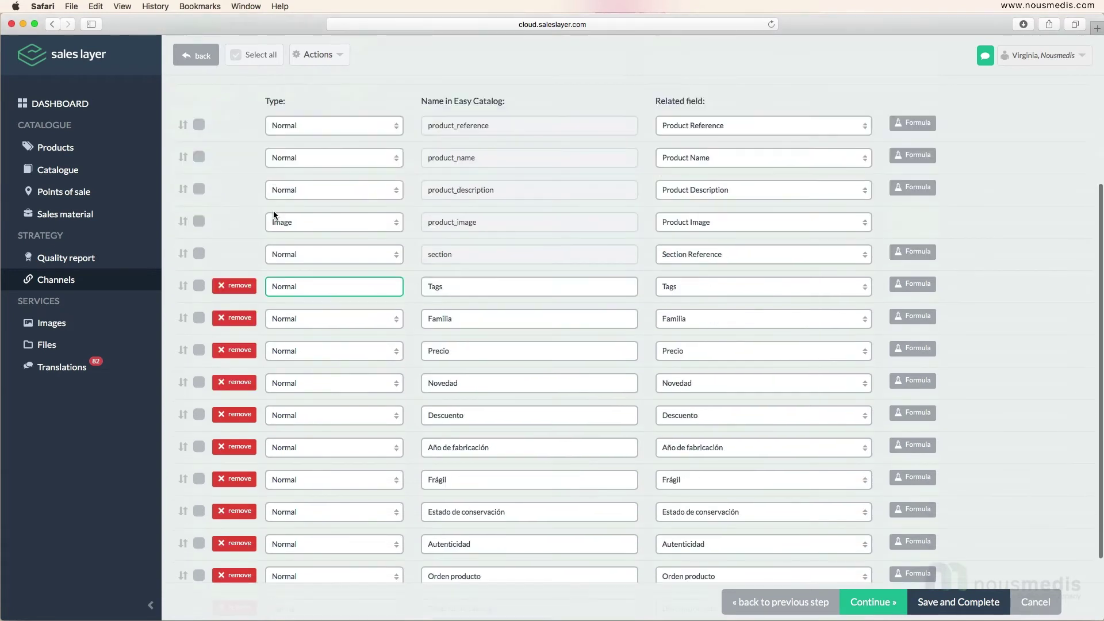
left_click(242, 293)
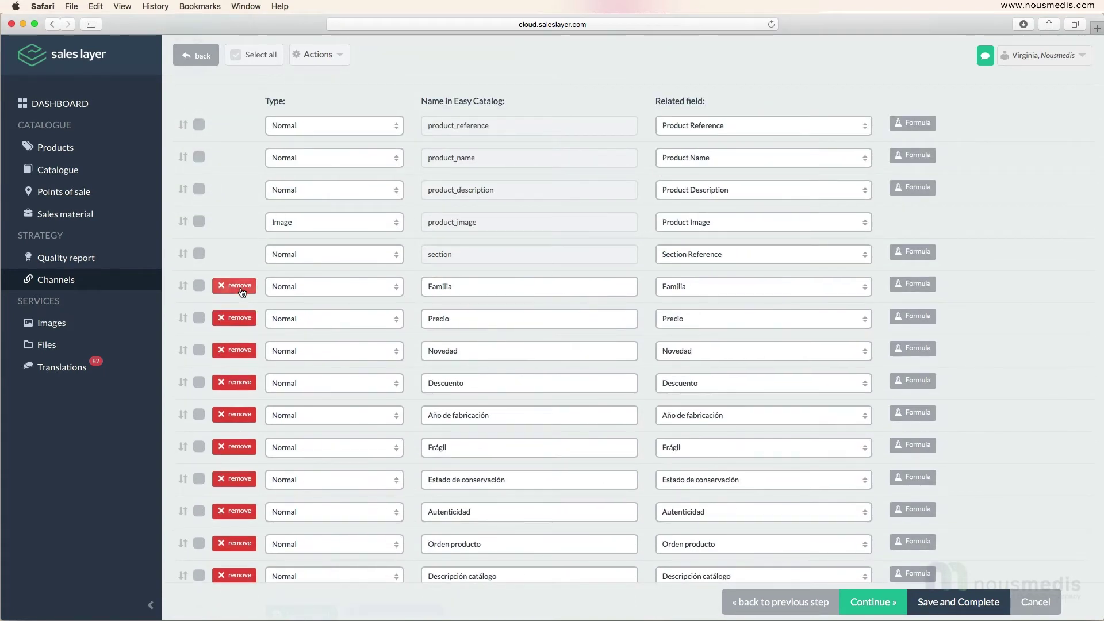
left_click_drag(183, 355, 178, 270)
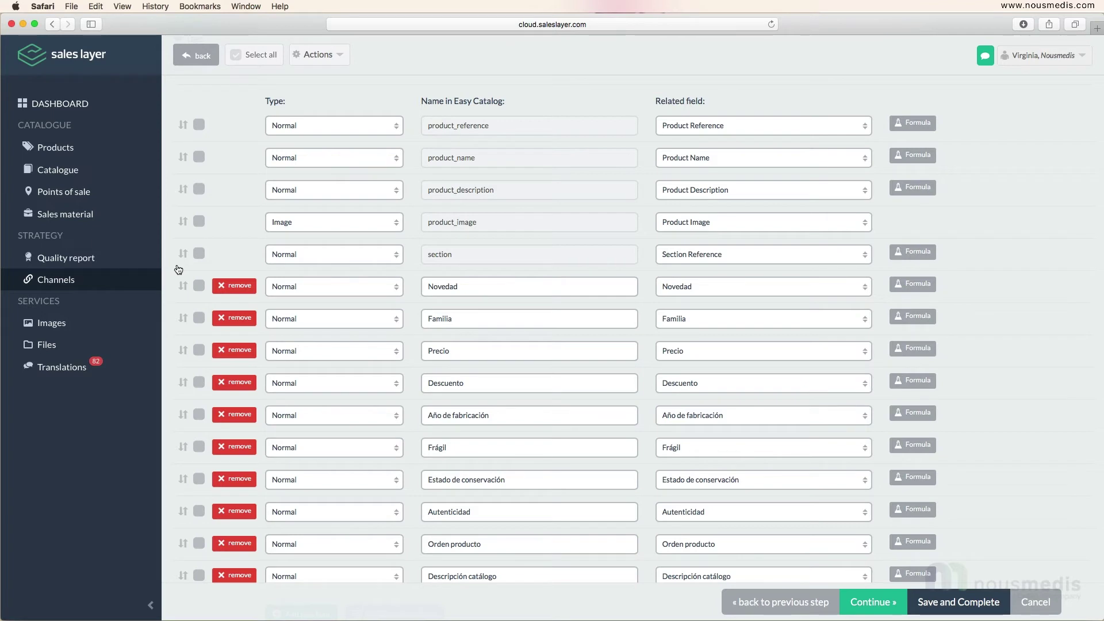
Add the Tags and Destacado fields at the end of the product output list.
scroll(179, 269, "down", 2)
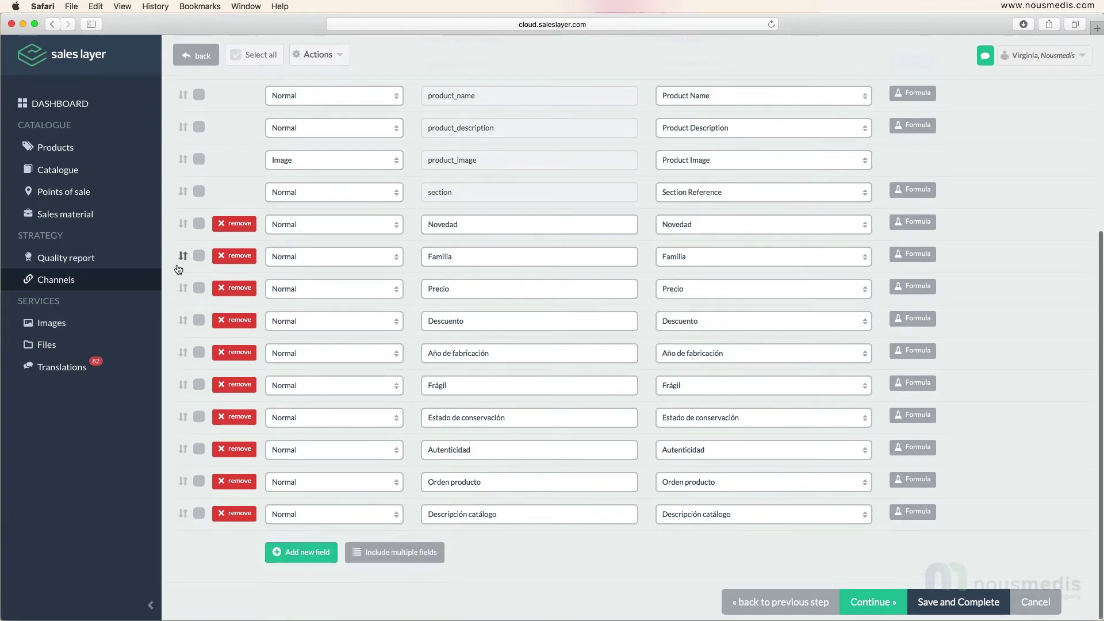
left_click(309, 553)
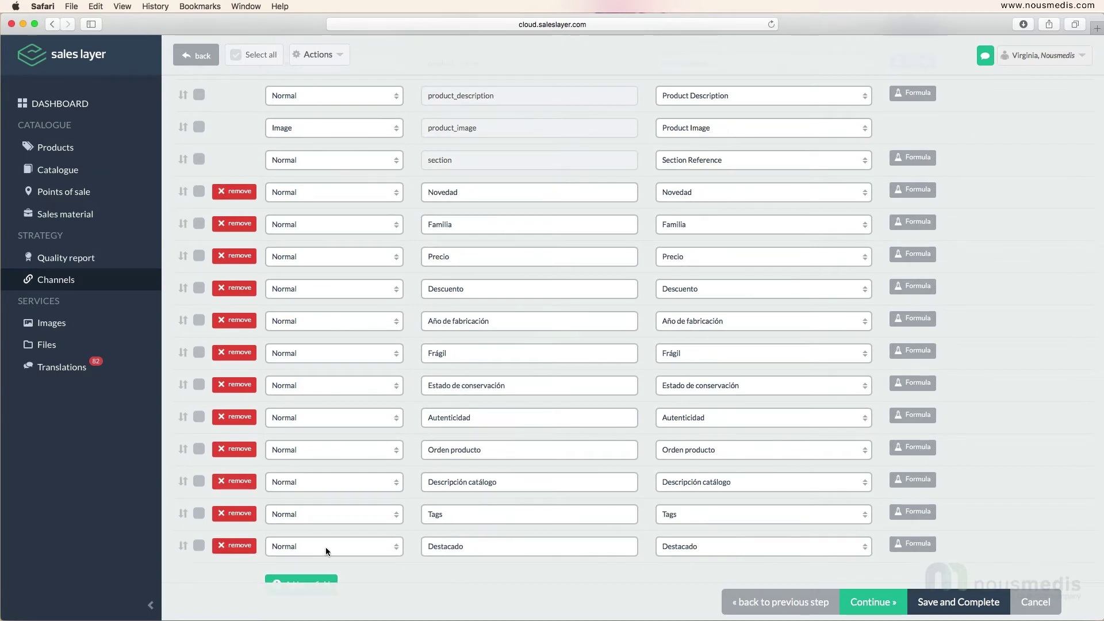
left_click(465, 544)
scroll(459, 535, "up", 10)
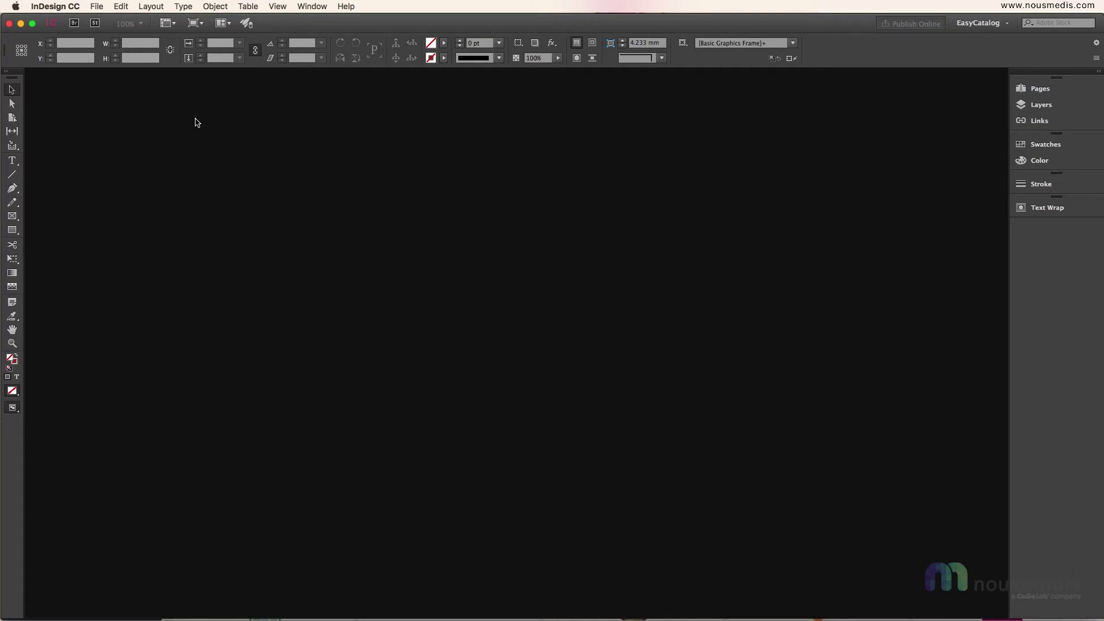
Switch to InDesign and create a Sales Layer data source for an EasyCatalog panel, named Christmas Sales.
left_click(93, 5)
mouse_move(104, 22)
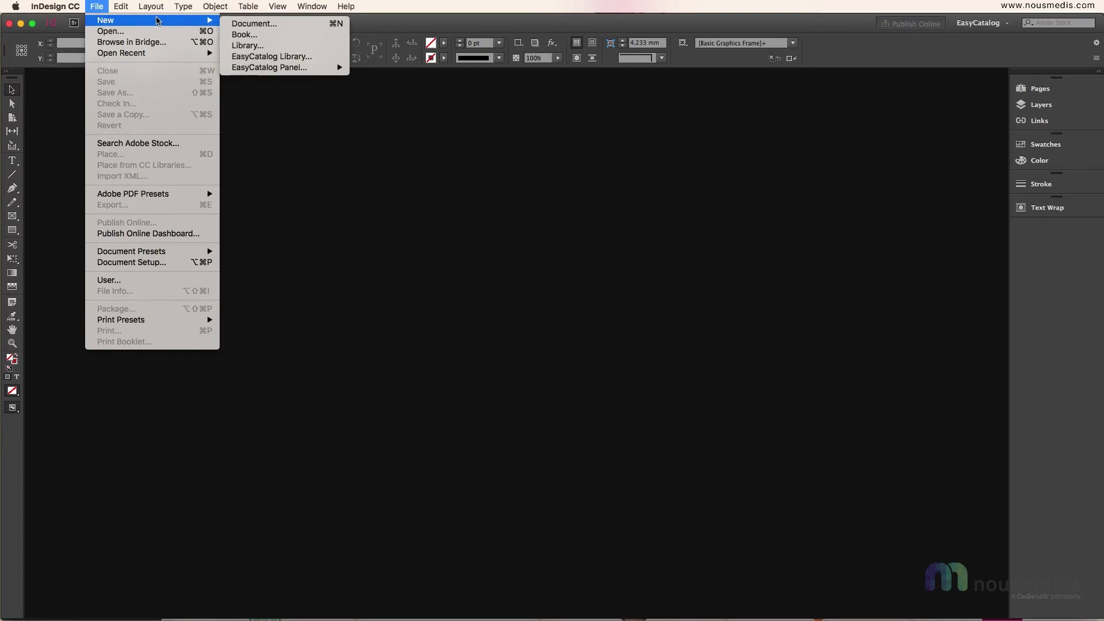
mouse_move(242, 68)
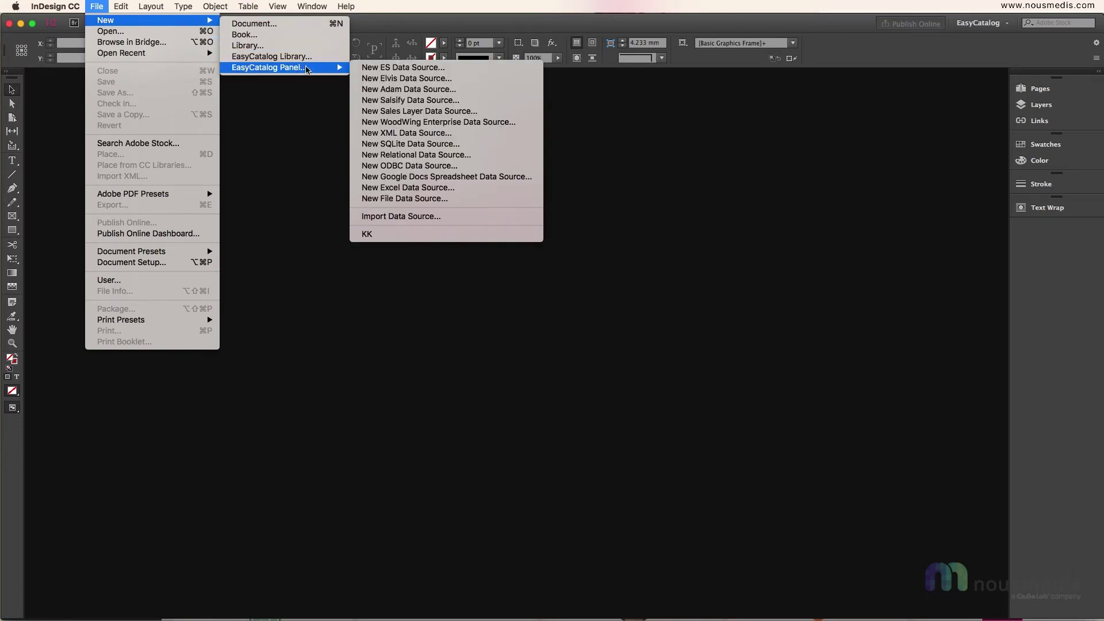
left_click(379, 110)
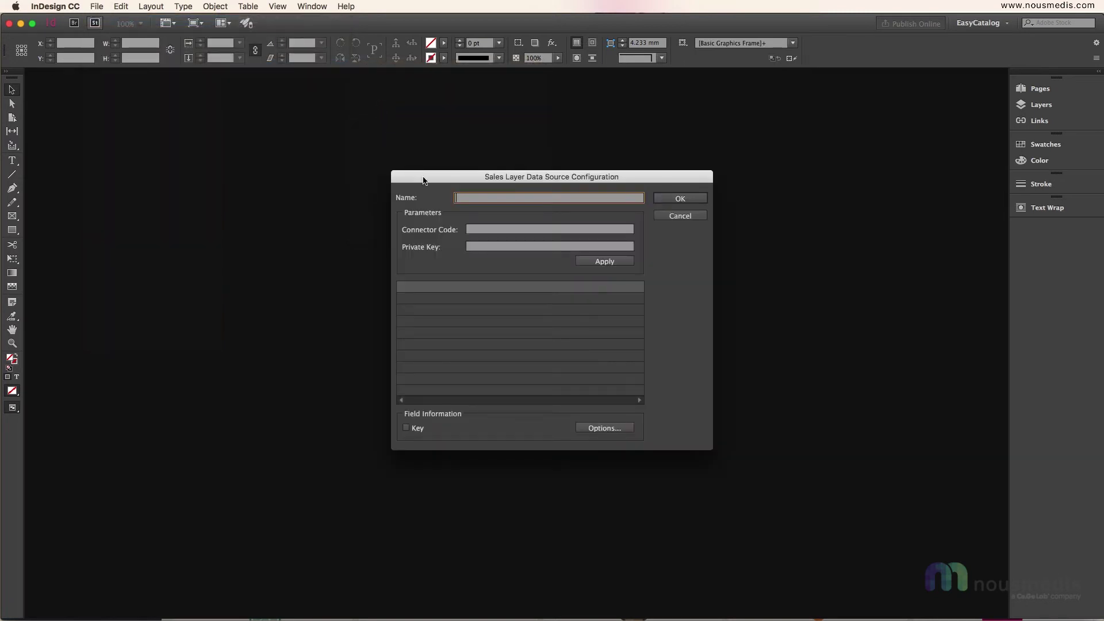
type("Christmas Sales")
left_click(481, 229)
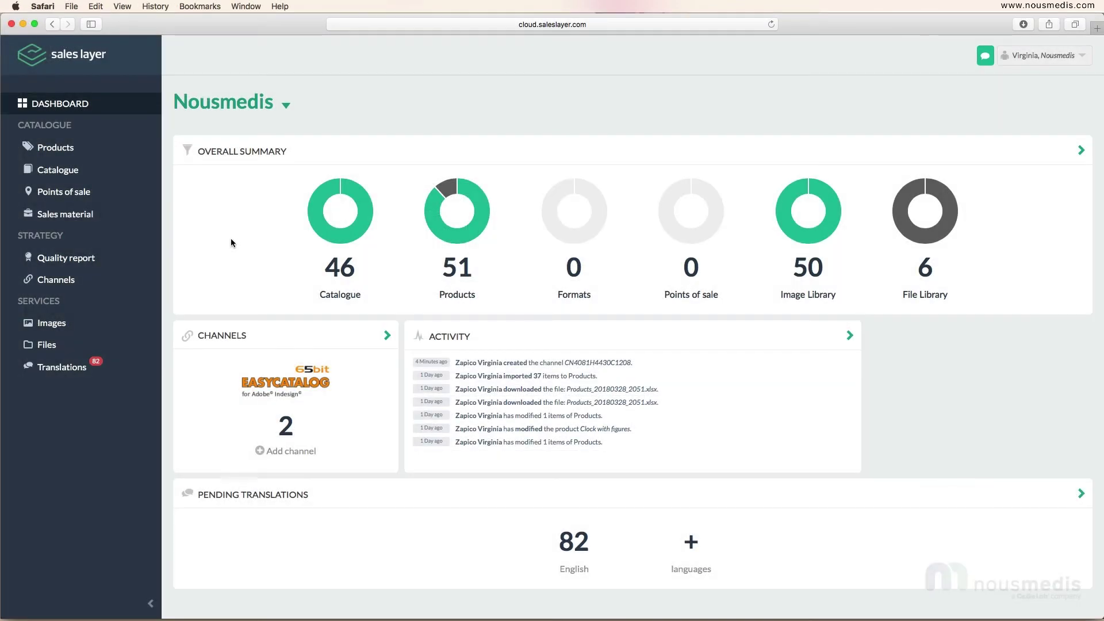
Switch back to Sales Layer, open the Sales Catalog channel for editing and copy its ID code.
left_click(106, 278)
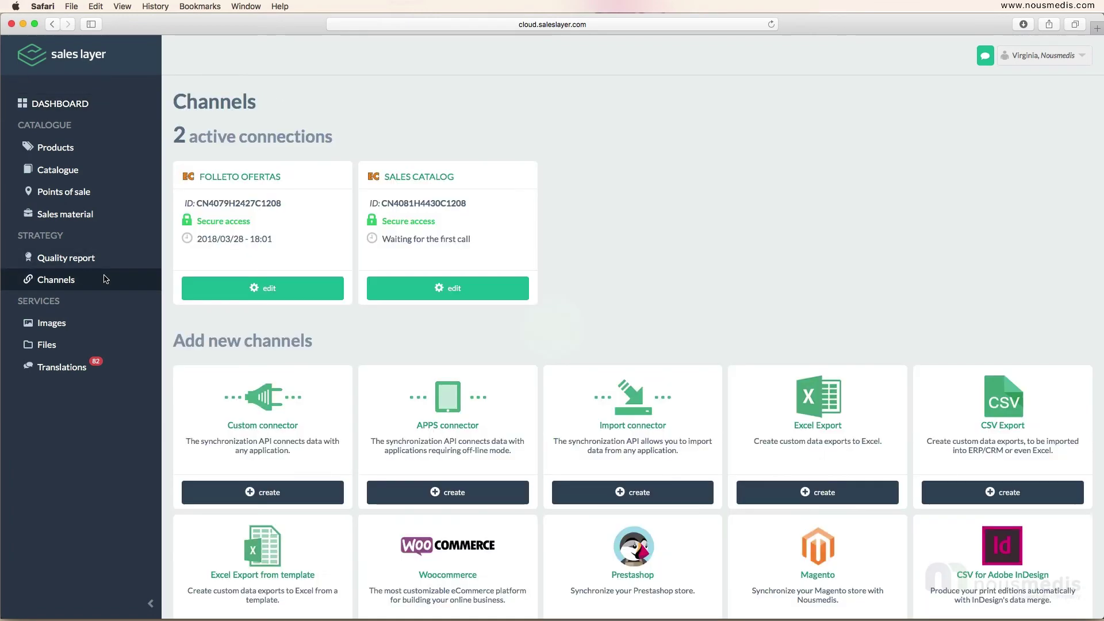
left_click(443, 288)
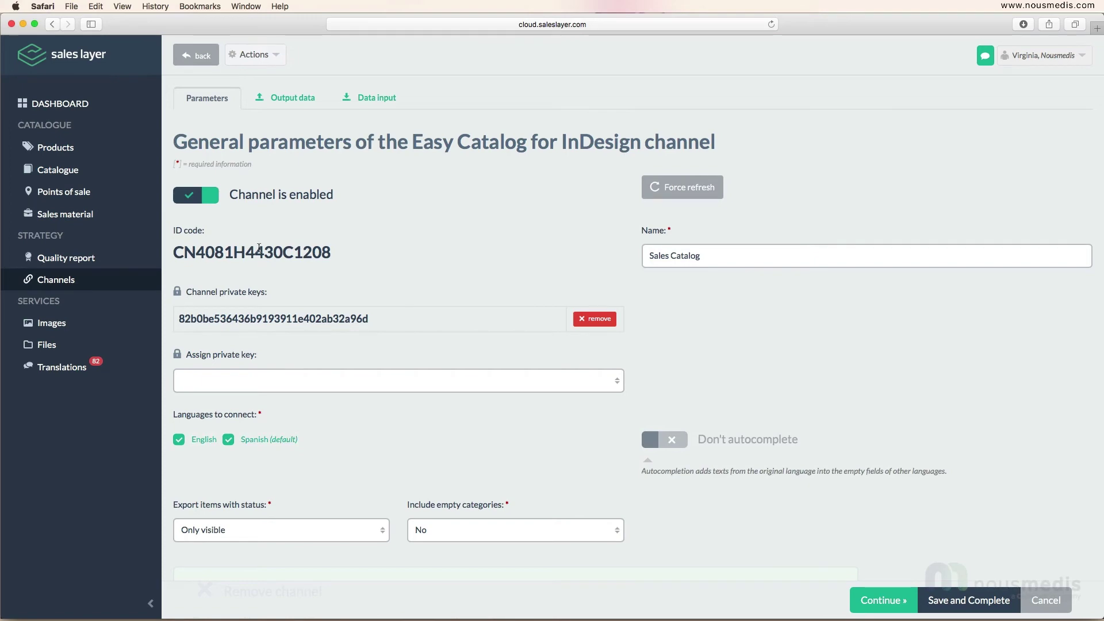
double_click(262, 255)
right_click(259, 248)
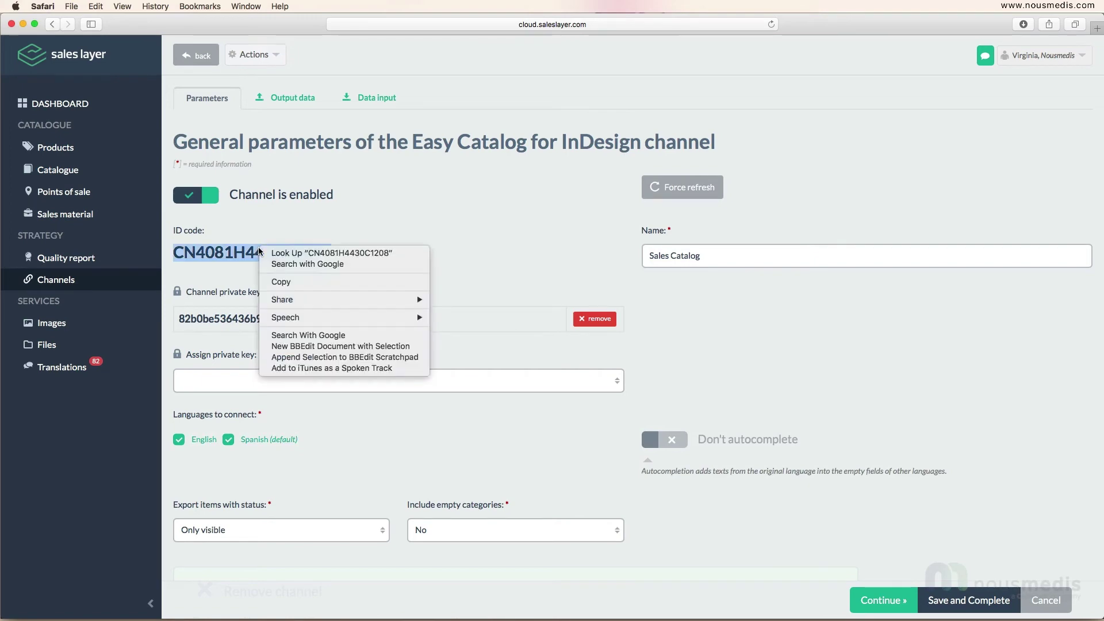
left_click(278, 282)
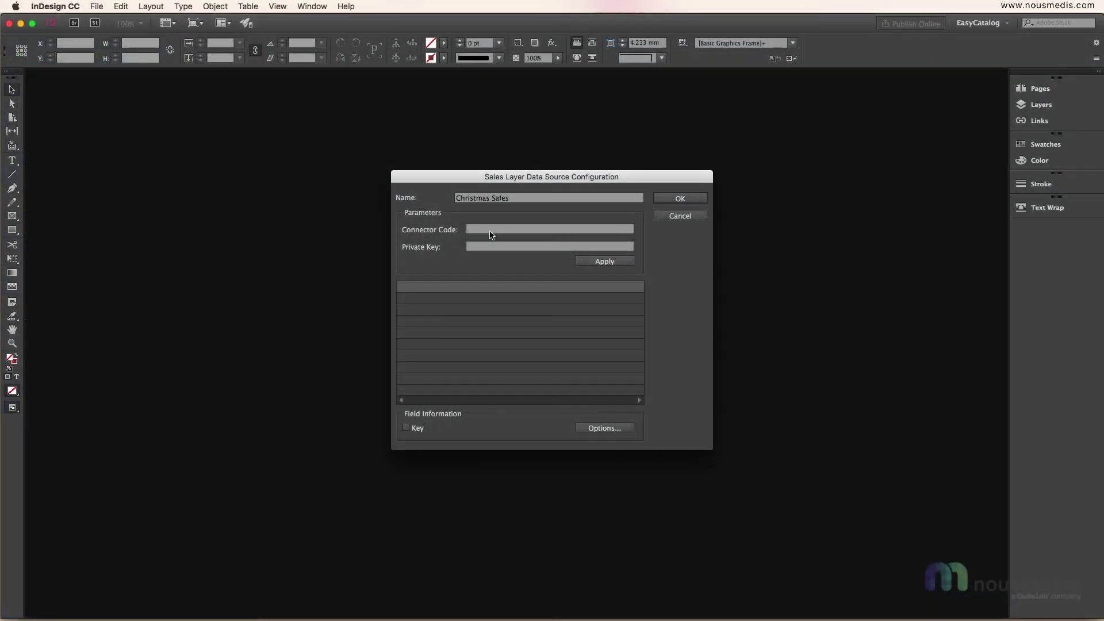
In InDesign, paste the copied channel ID code as the connector code of the Christmas Sales data source.
left_click(491, 230)
key("super+v")
left_click(490, 250)
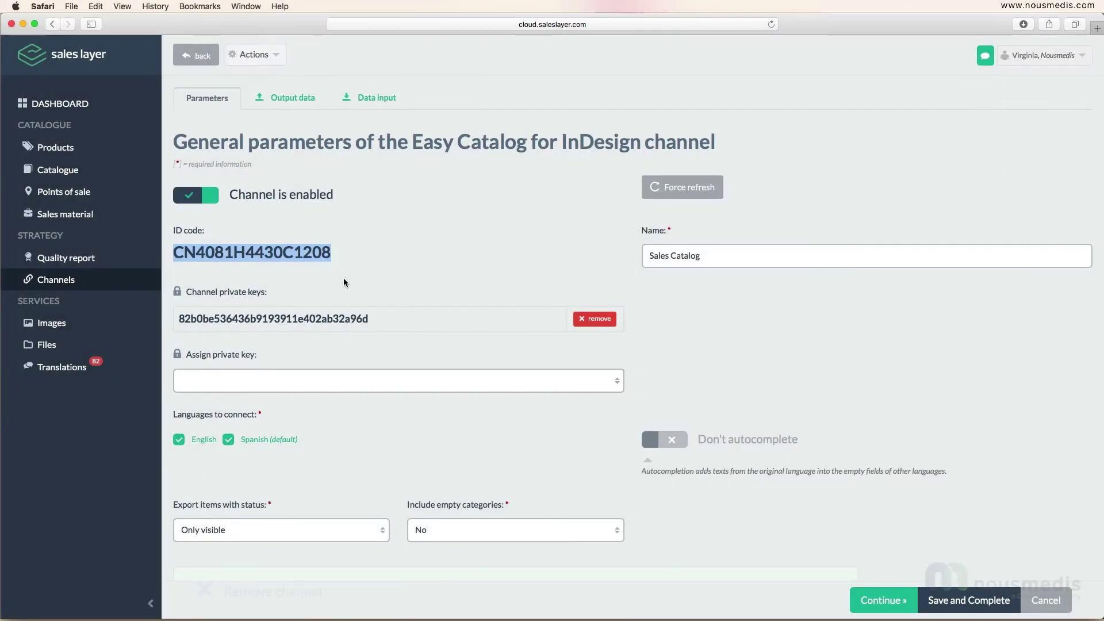
Copy the channel's private key from Sales Layer, paste it as the InDesign data source's private key and apply the parameters.
double_click(328, 320)
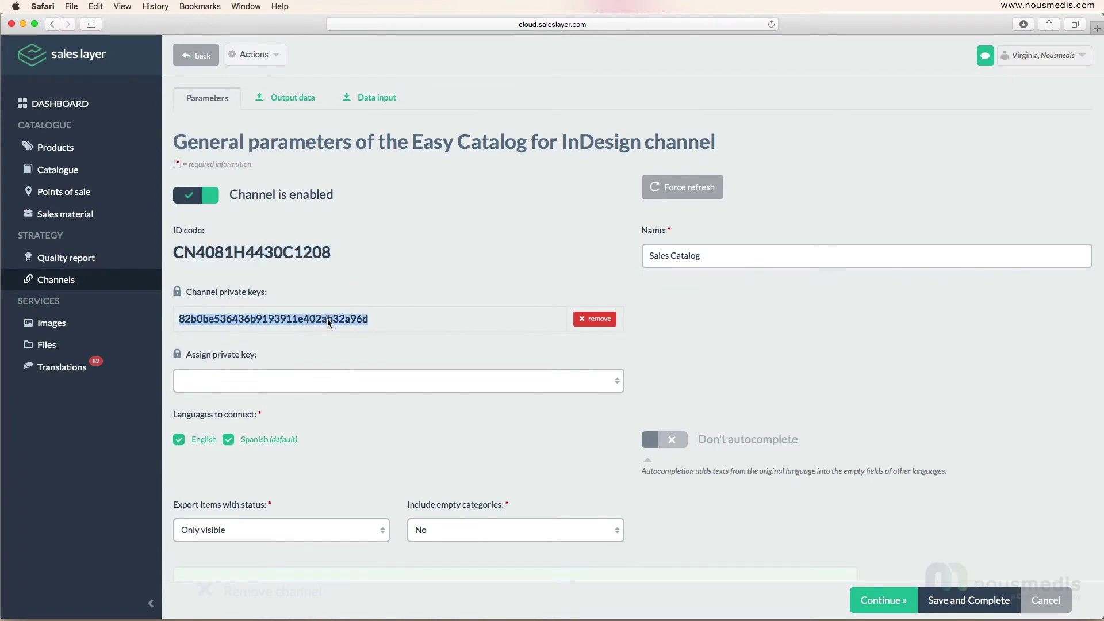
right_click(327, 319)
left_click(338, 350)
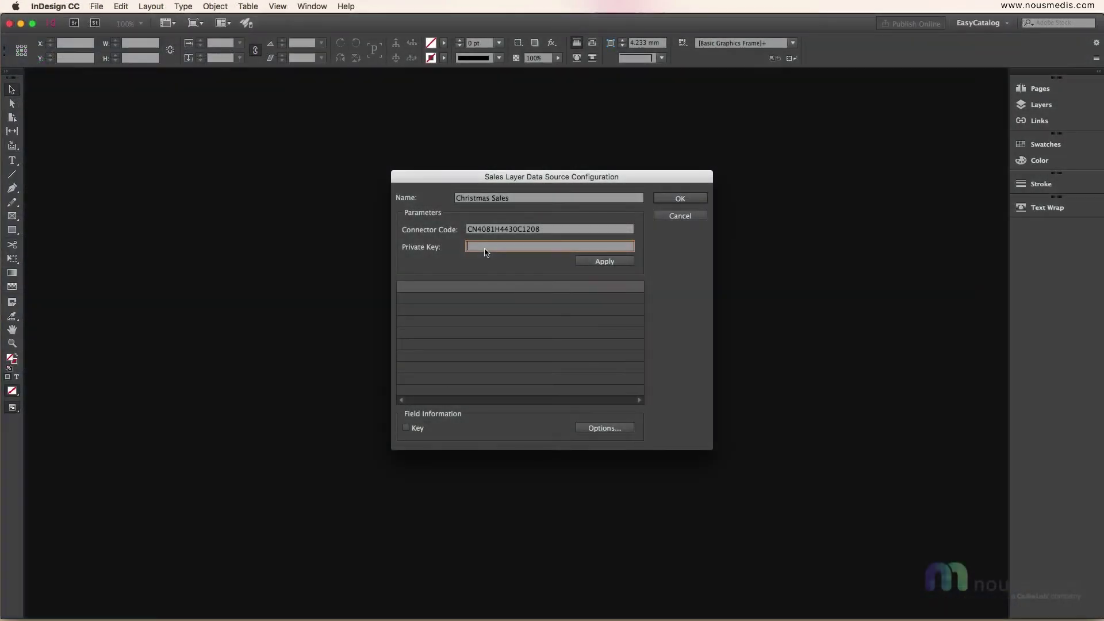
key("super+v")
left_click(585, 262)
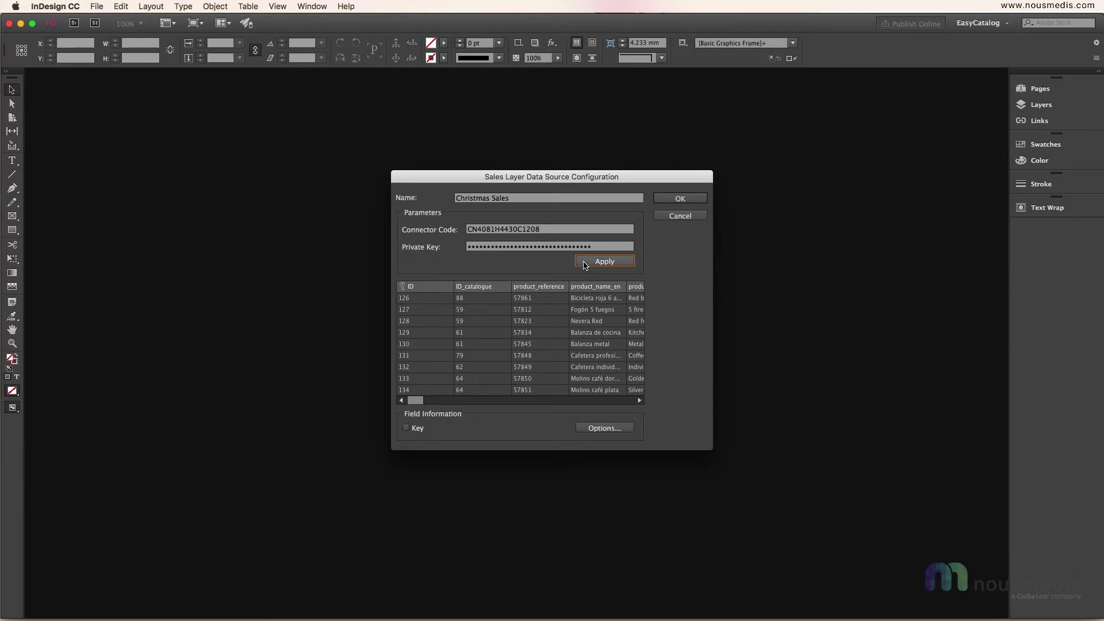
Set the ID field as the key field and confirm the data source configuration.
left_click(436, 289)
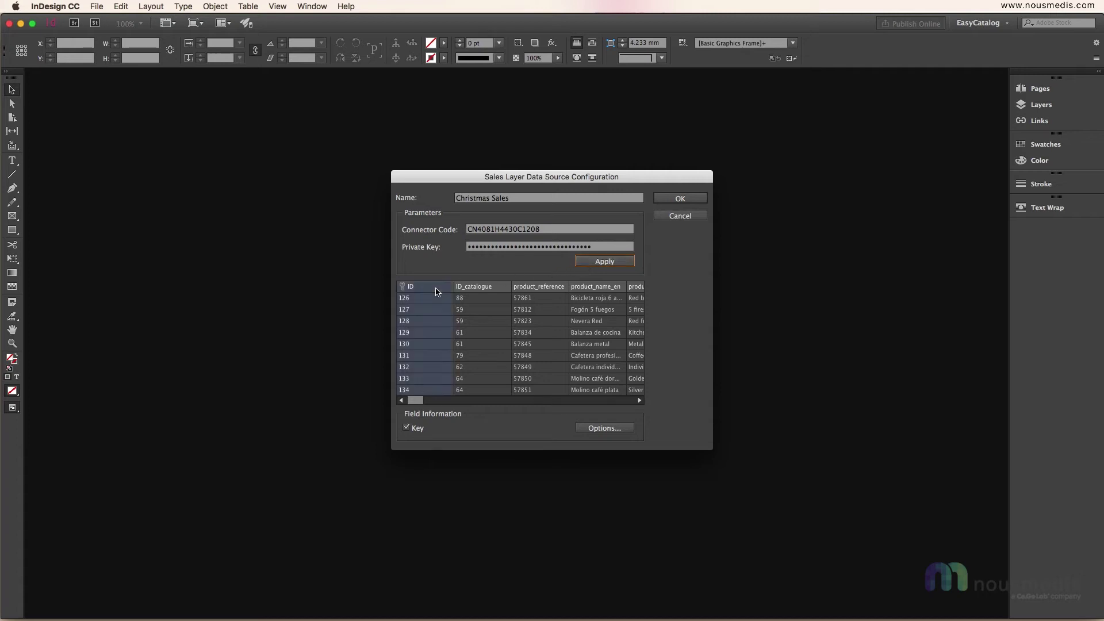
left_click(407, 428)
left_click(407, 429)
left_click(673, 199)
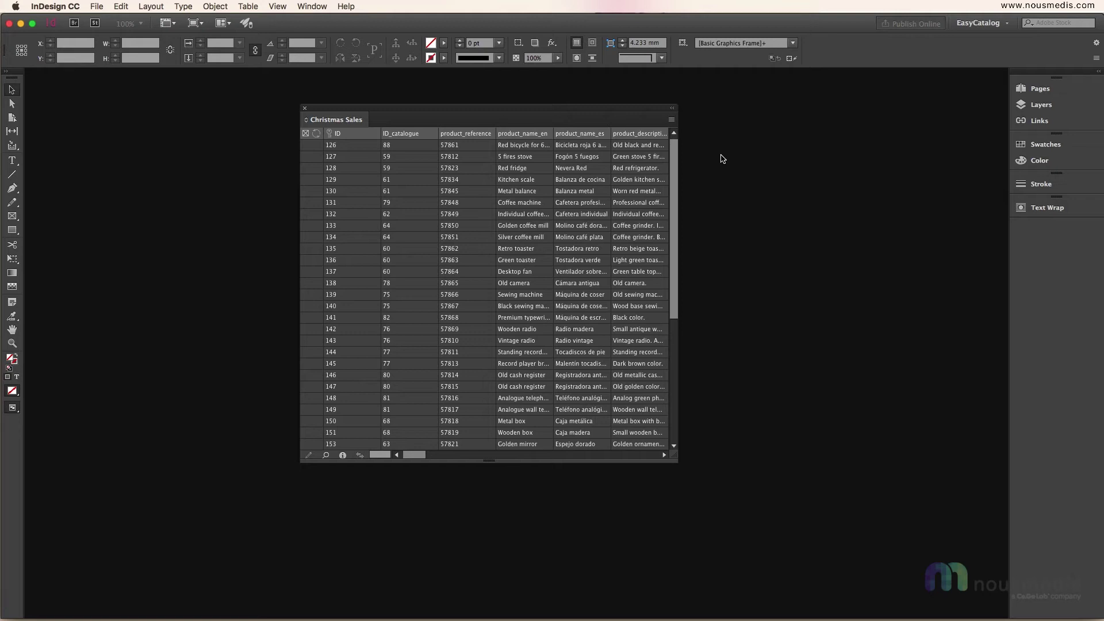
Group the Christmas Sales panel's records by Section 1, Section 2 and Section 3.
left_click(671, 119)
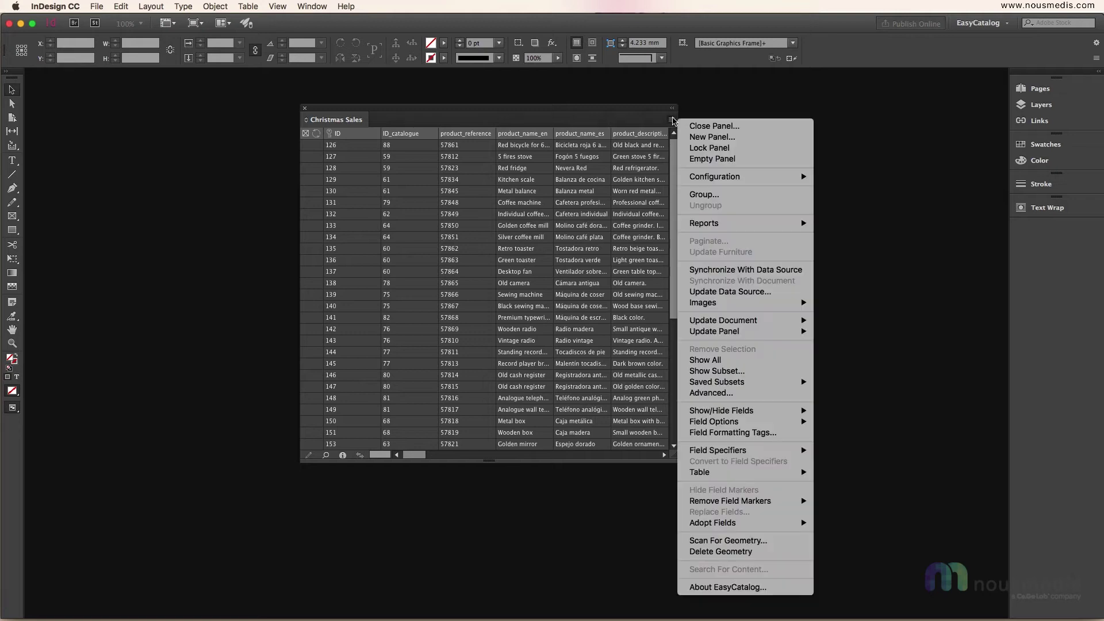
left_click(692, 195)
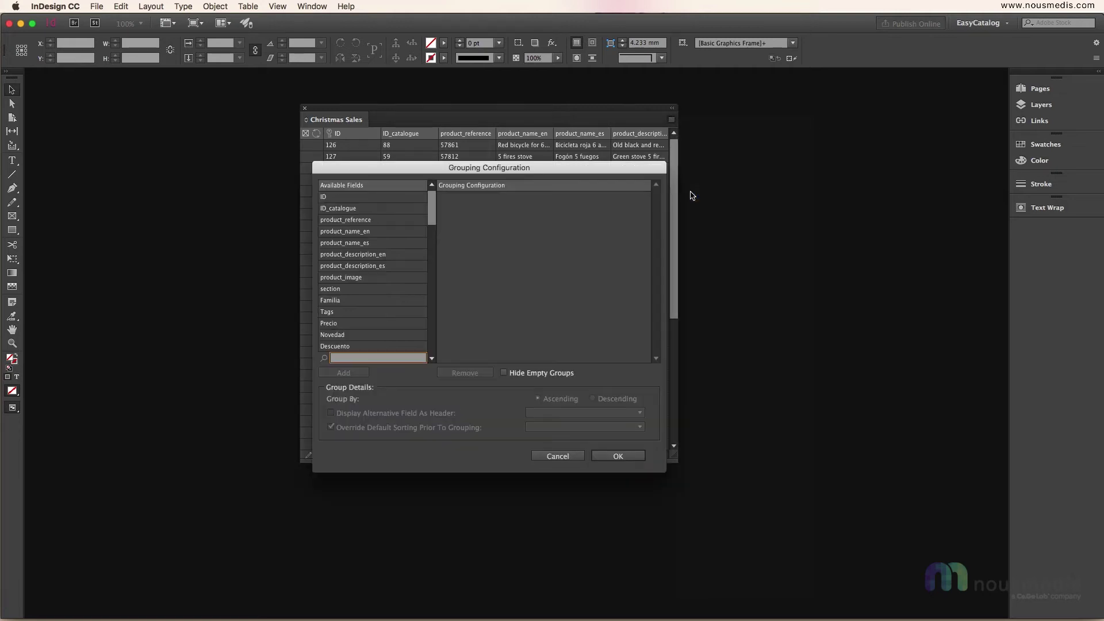
left_click_drag(432, 223, 437, 269)
left_click(391, 233)
left_click(359, 372)
left_click_drag(437, 265, 436, 289)
left_click(376, 232)
left_click(344, 373)
left_click_drag(435, 287, 436, 305)
left_click(376, 256)
left_click(356, 374)
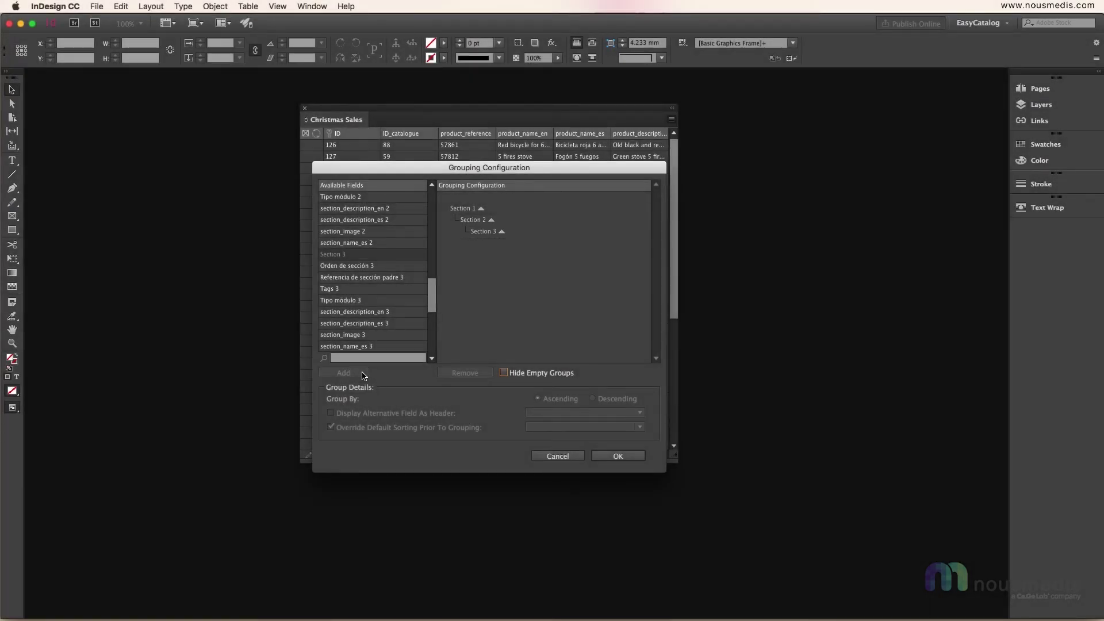
left_click(620, 455)
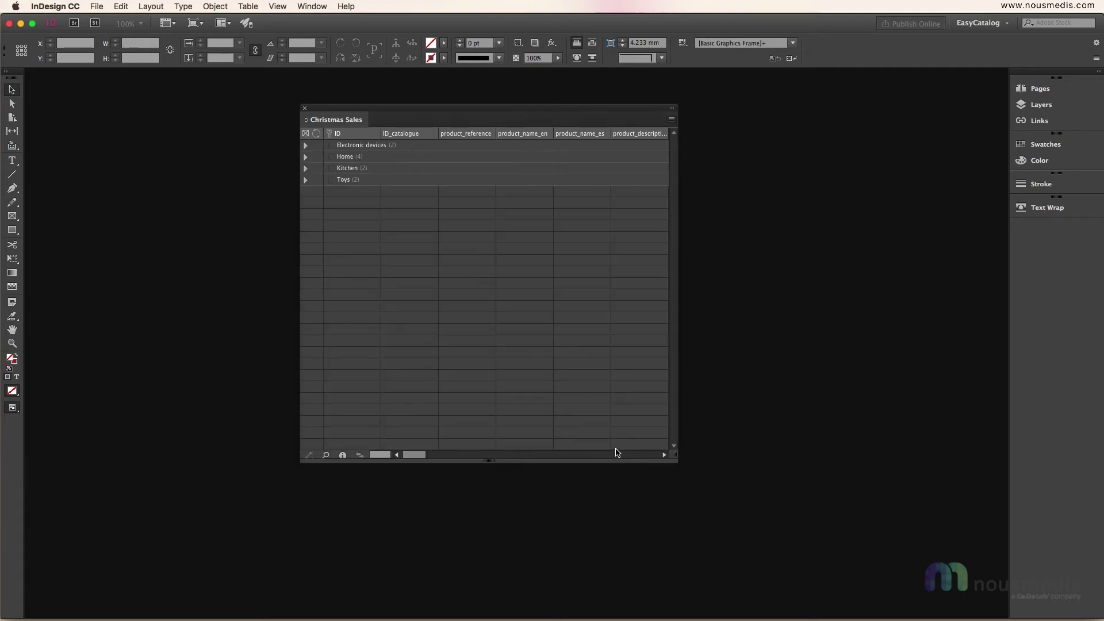
Expand the Electronic devices, Home, Kitchen and Toys groups, plus Household and Coffee, to inspect the product hierarchy.
left_click(306, 146)
left_click(307, 180)
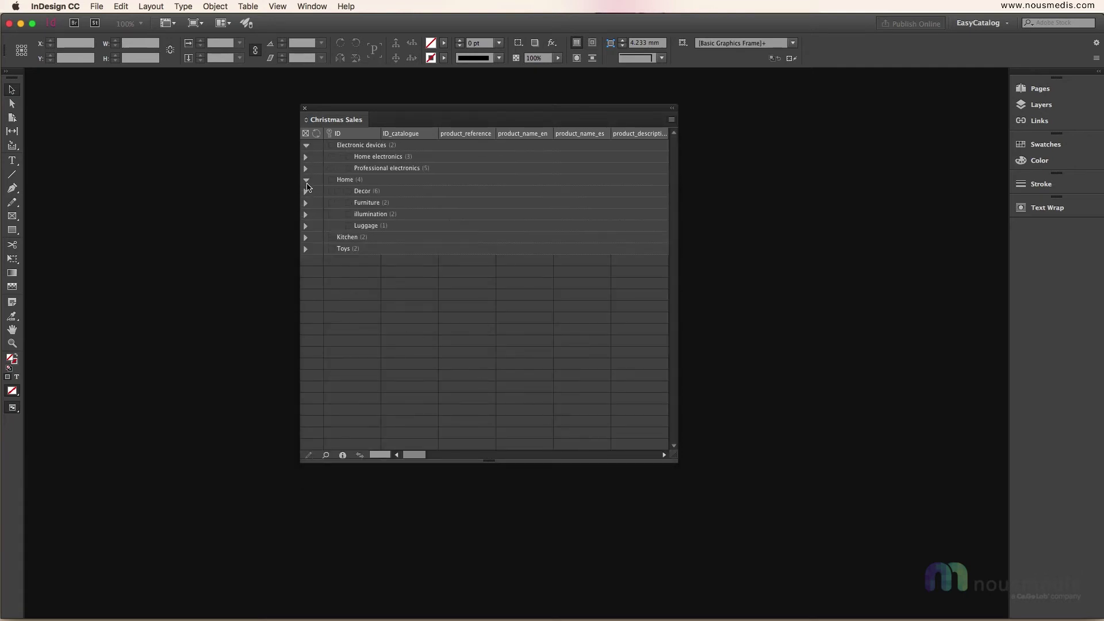
left_click(307, 238)
left_click(306, 272)
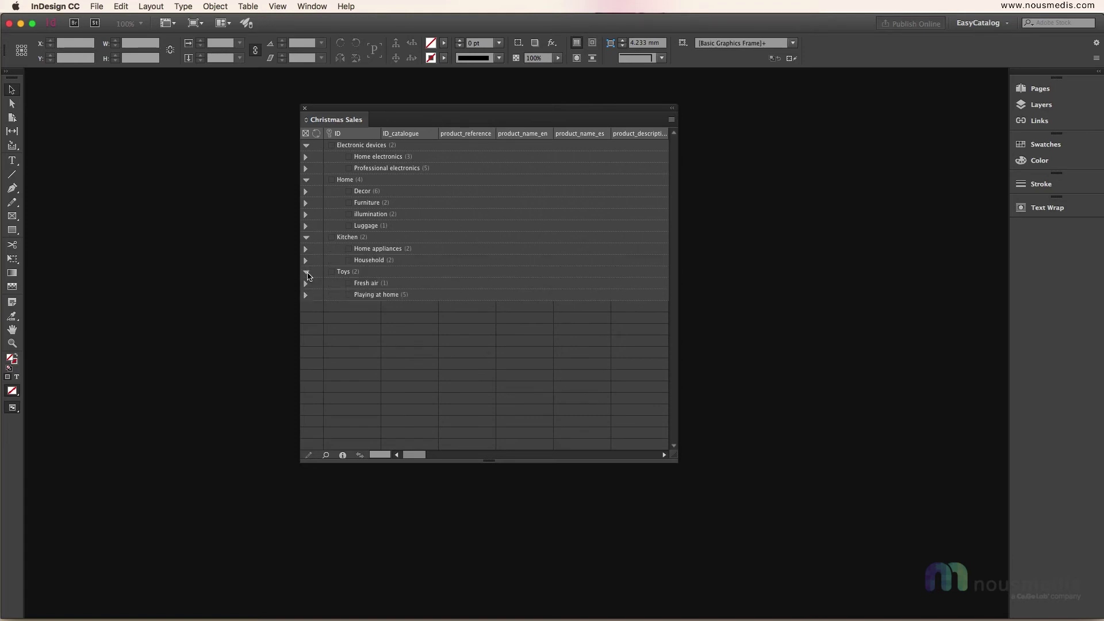
left_click(306, 261)
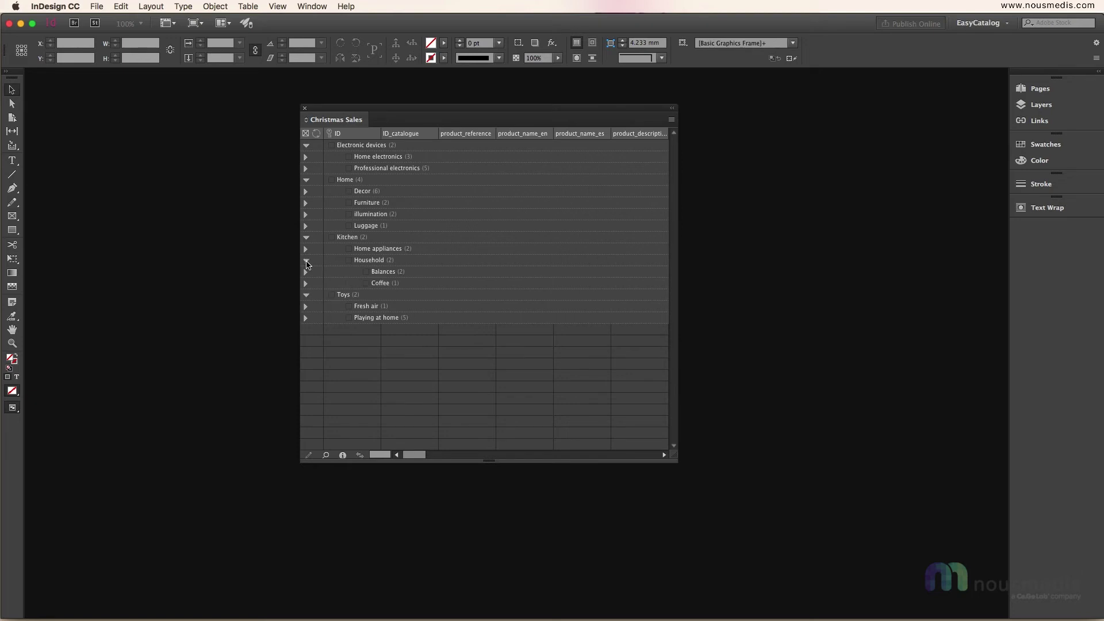
left_click(306, 283)
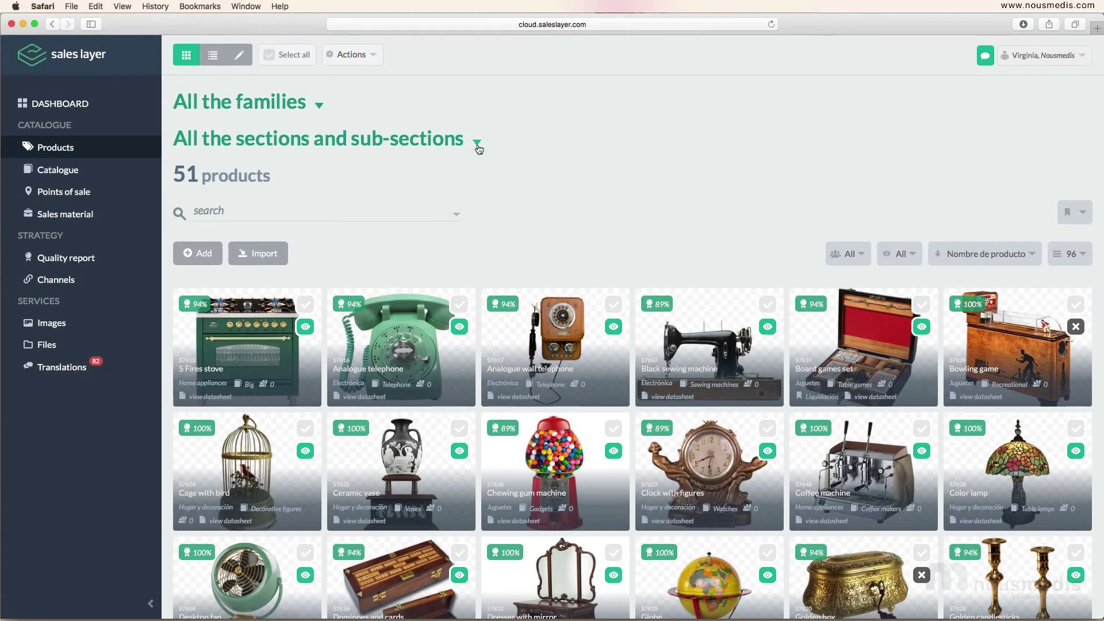
In the Sales Layer product list, filter by the Coffee section under Premium Selection, Kitchen, Household.
left_click(477, 142)
left_click(468, 183)
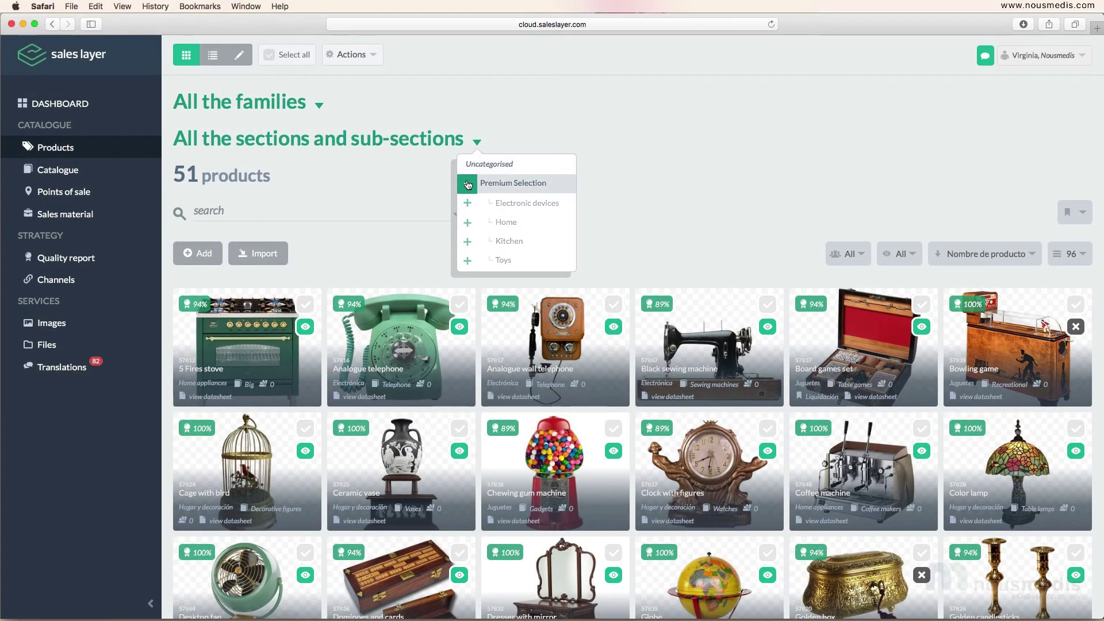
left_click(467, 241)
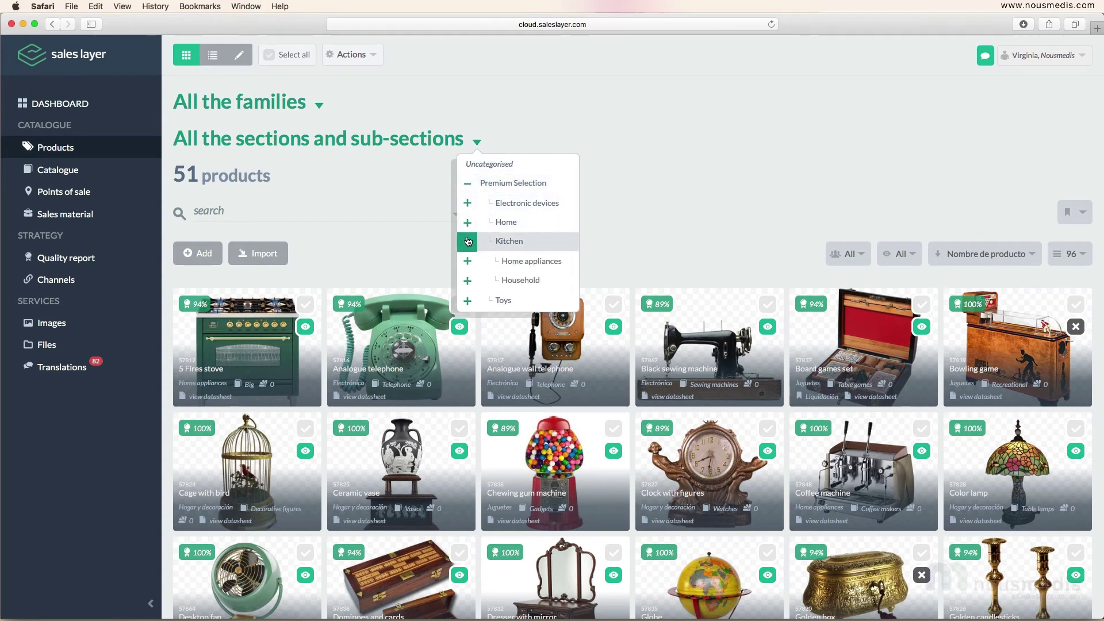
left_click(466, 281)
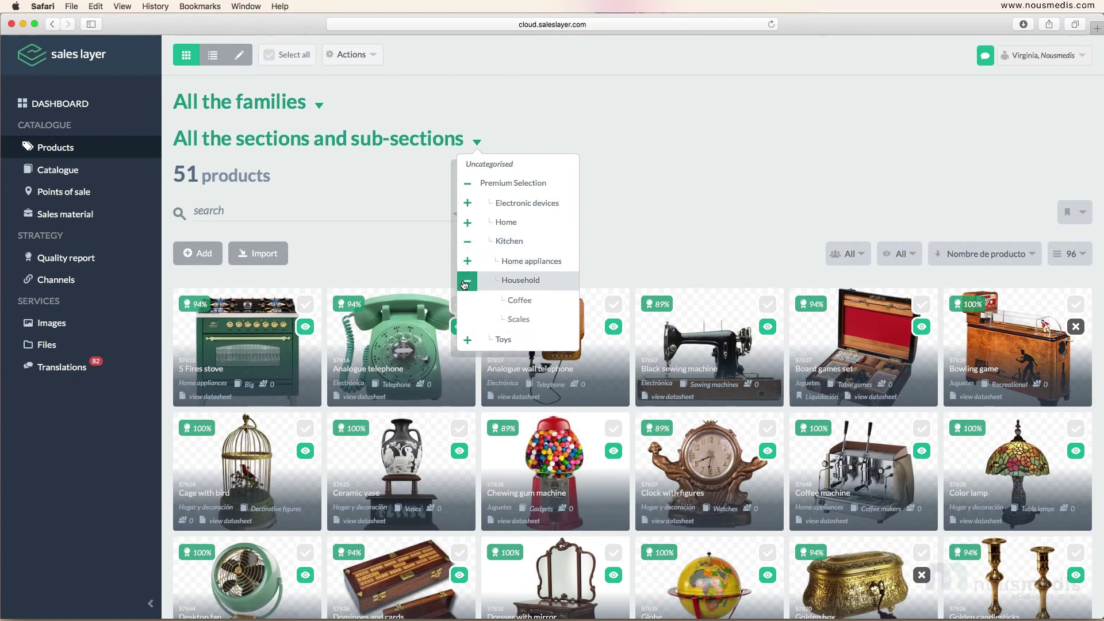
left_click(519, 301)
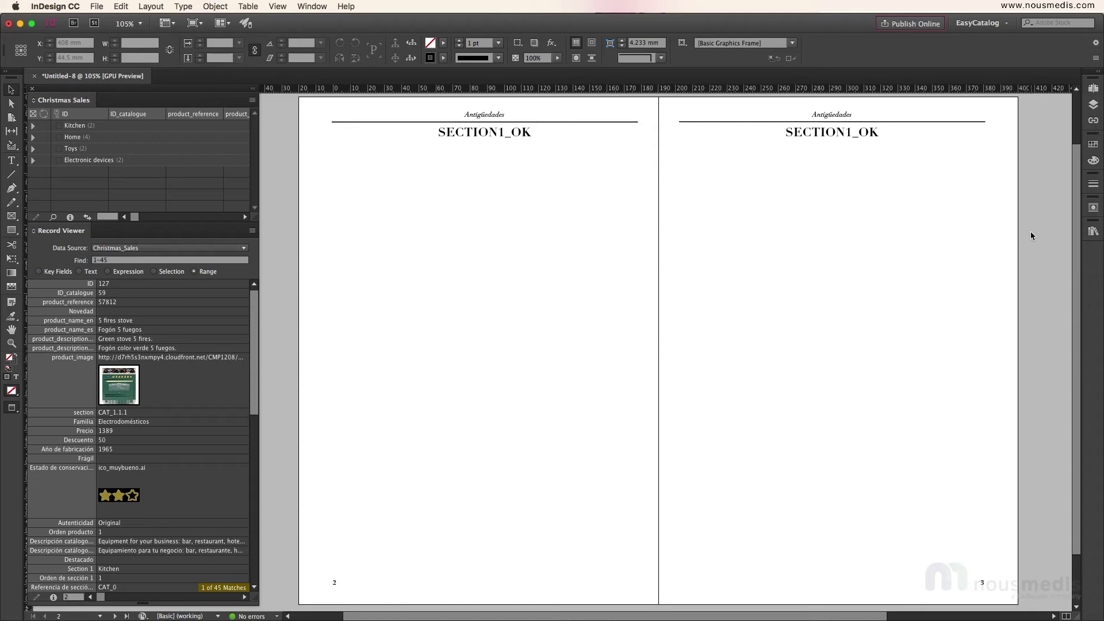
In InDesign, check the Biblioteca_modulos library and paginate the Kitchen, Home, Toys and Electronic devices groups into the document.
left_click(1093, 232)
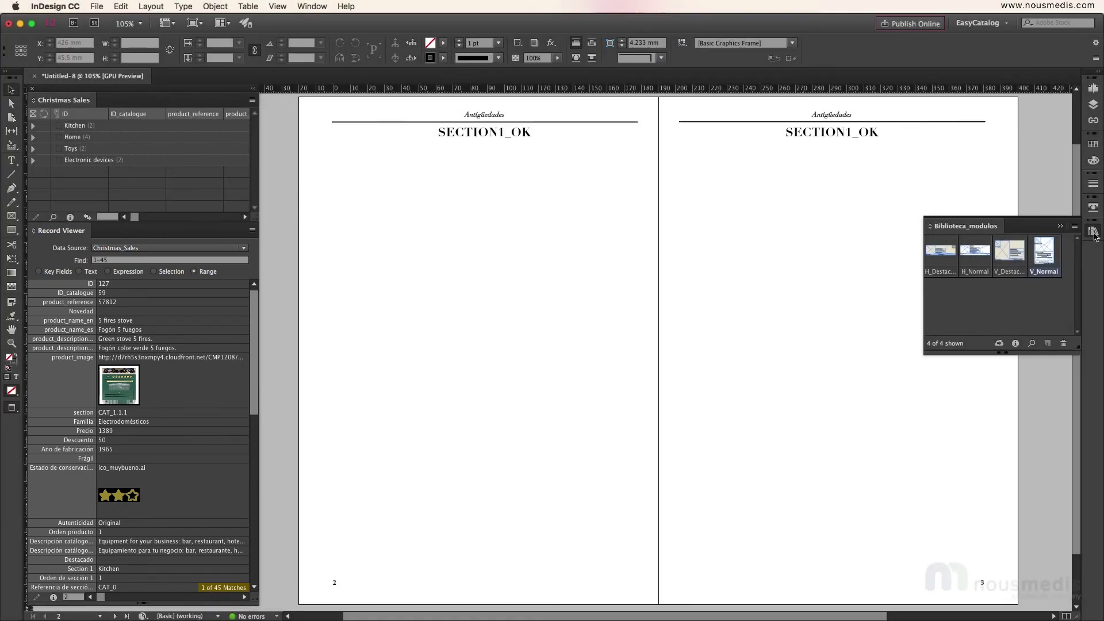
left_click(1089, 230)
left_click(225, 127)
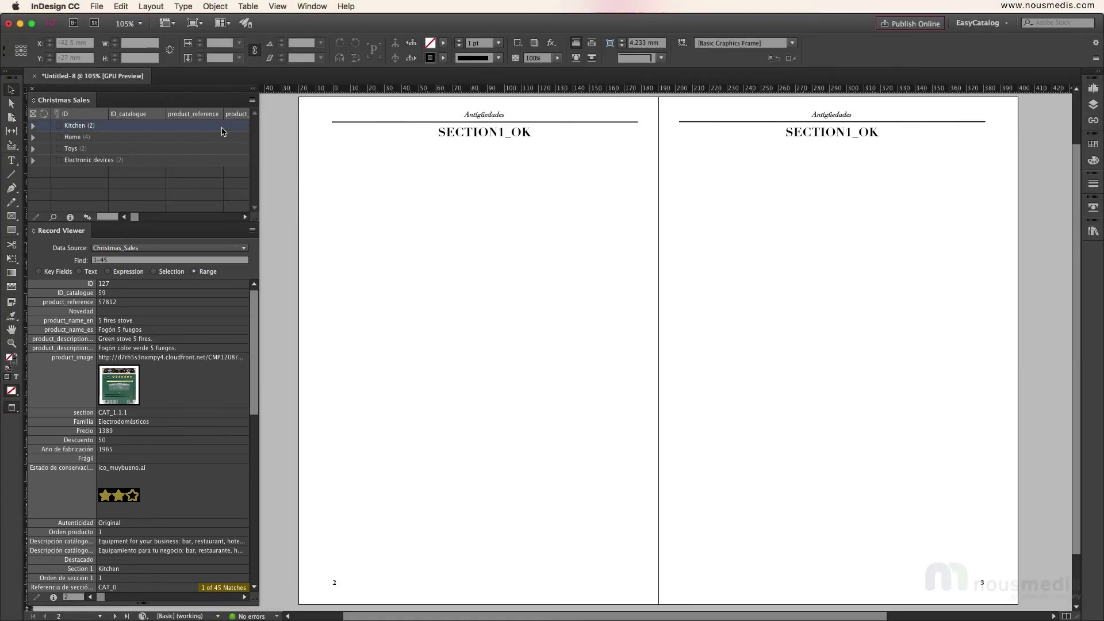
left_click(190, 160, "shift")
left_click(253, 101)
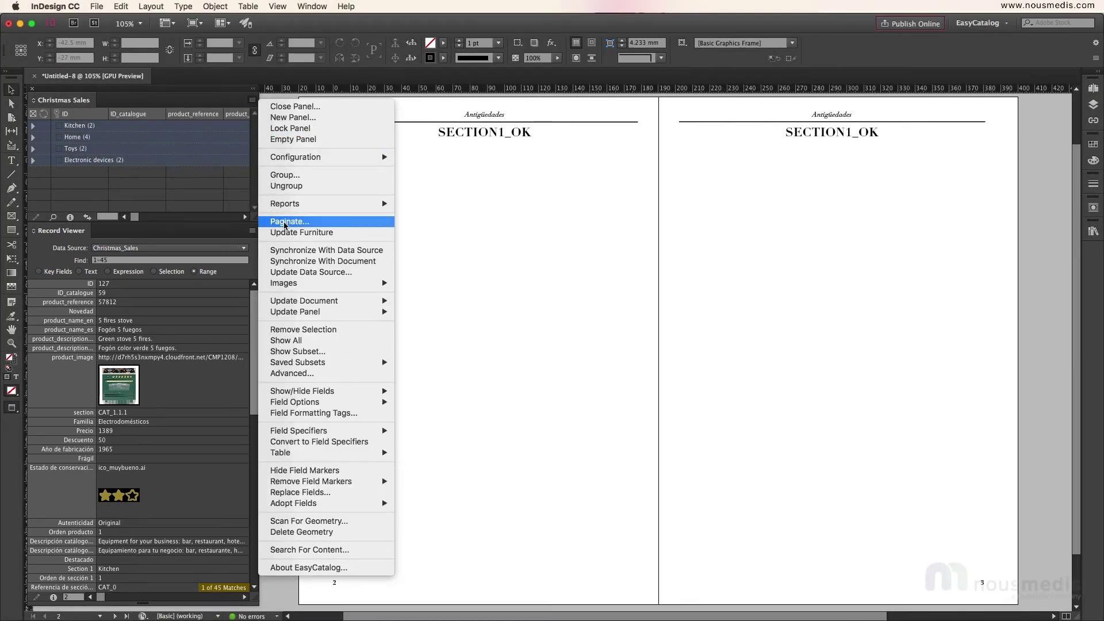
left_click(284, 217)
left_click(641, 466)
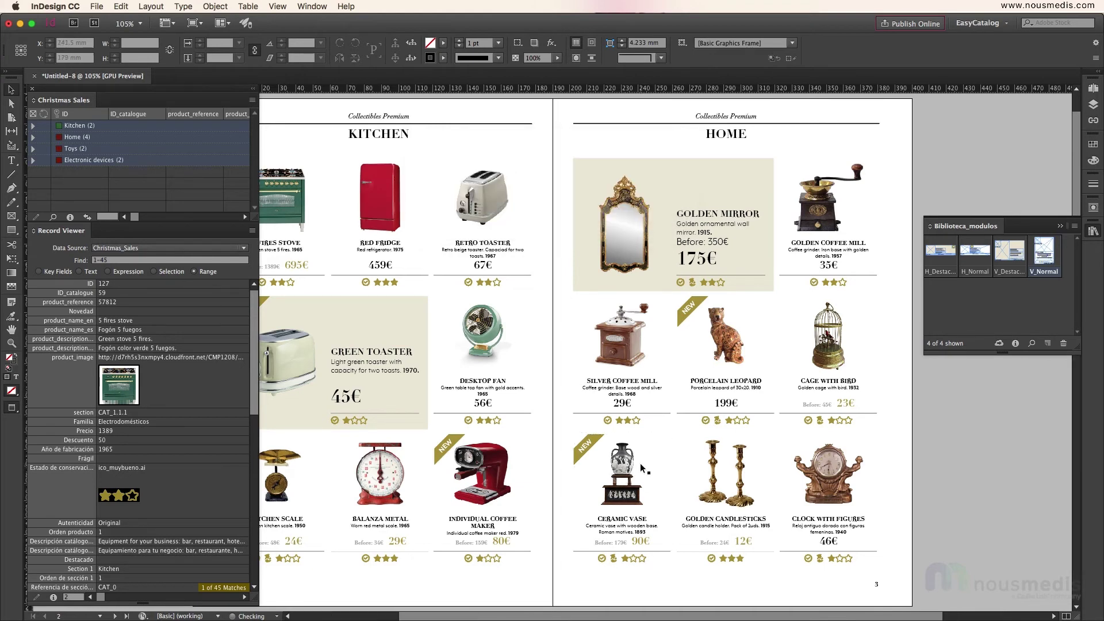
Review the layout of the paginated catalogue spreads through the Electronic Devices pages.
scroll(640, 463, "down", 3)
scroll(640, 467, "down", 15)
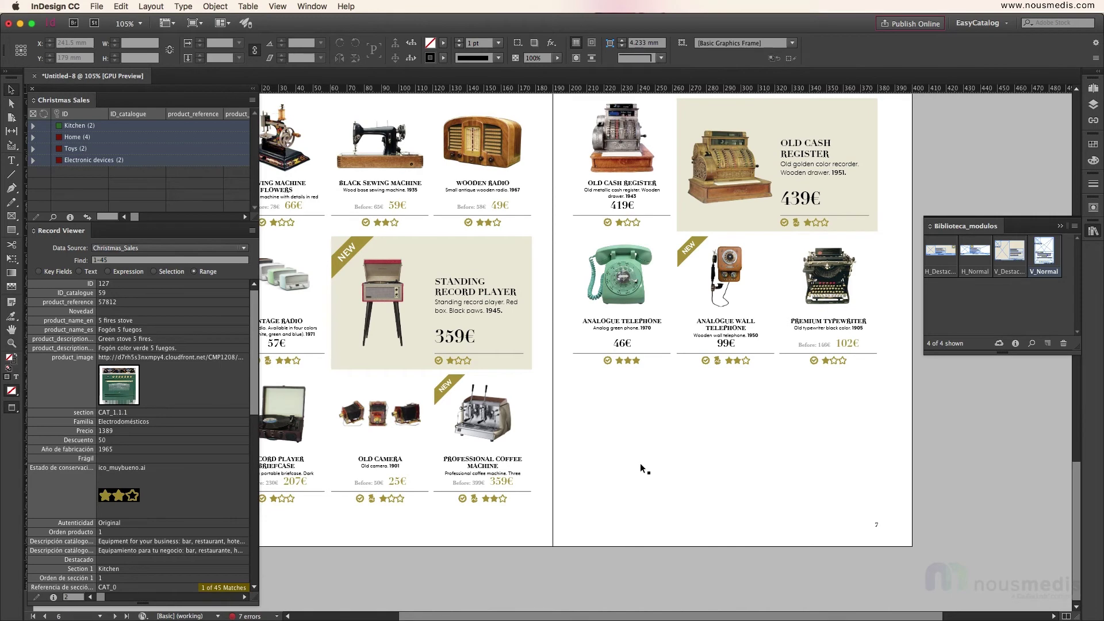
scroll(642, 468, "up", 6)
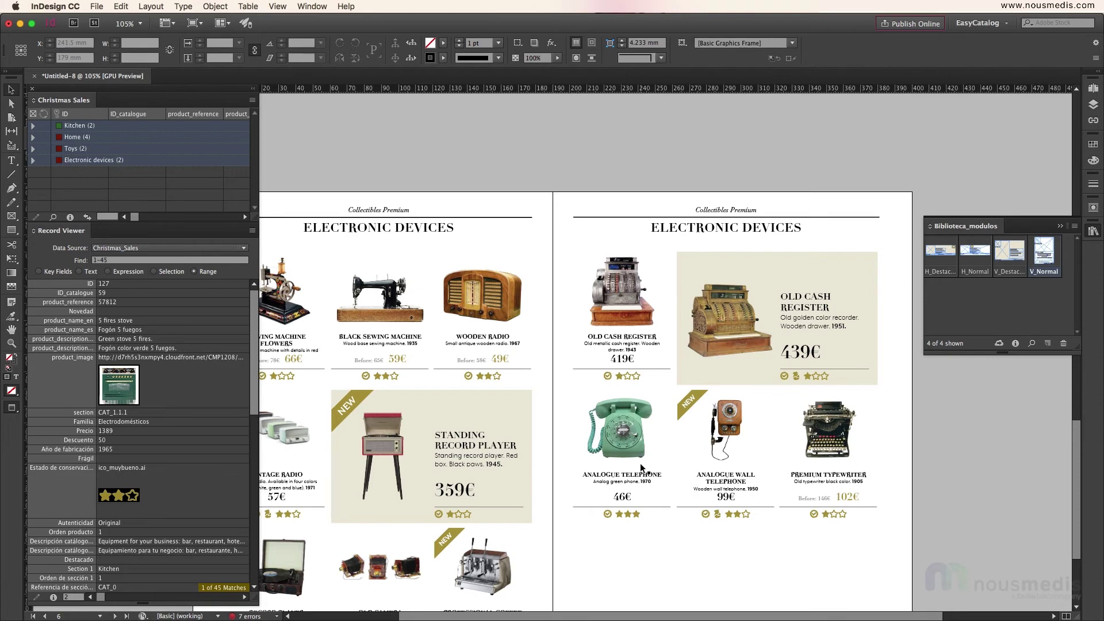
scroll(642, 468, "up", 1)
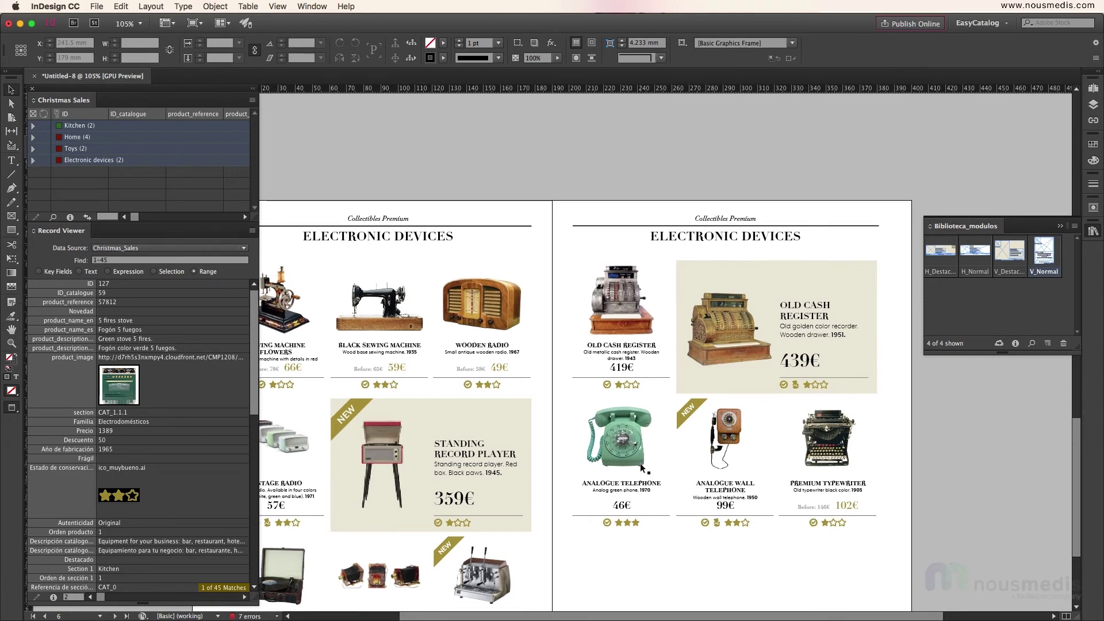
scroll(640, 464, "up", 3)
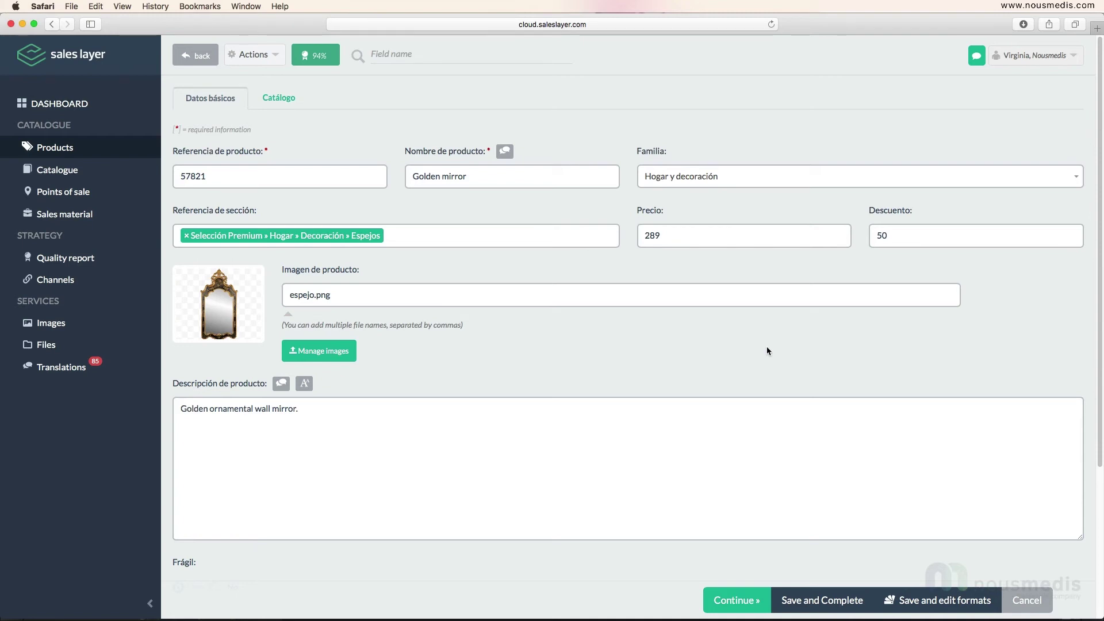
In Sales Layer, set the Golden mirror product's price (Precio) to 350 and save it.
double_click(654, 230)
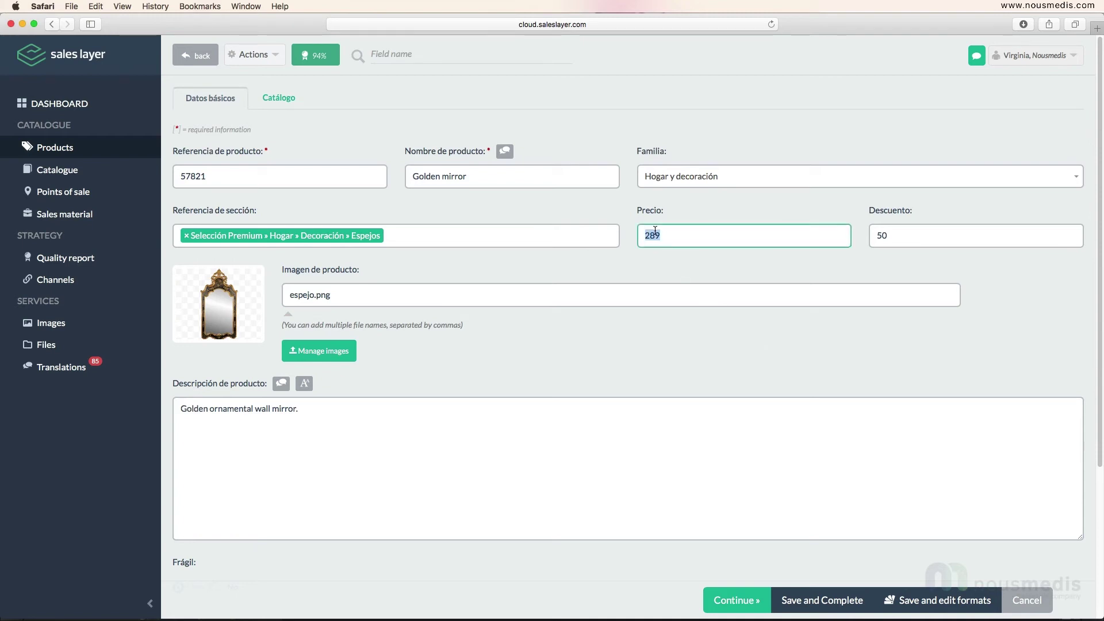
type("350")
left_click(809, 600)
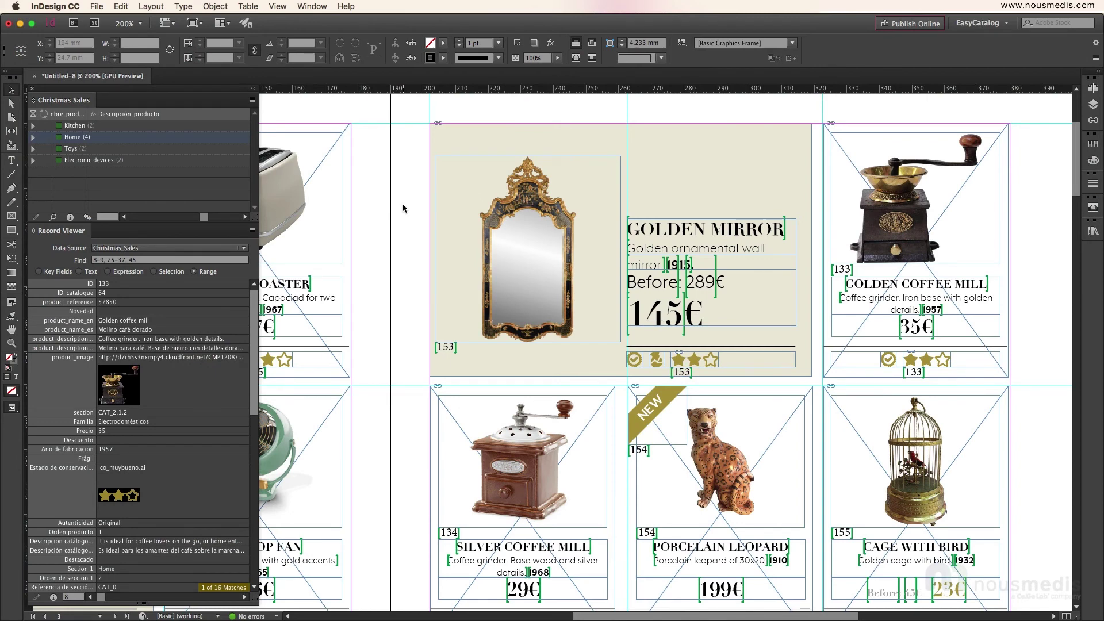
In InDesign, synchronize the Christmas Sales panel with its data source from the panel's information.
left_click(69, 217)
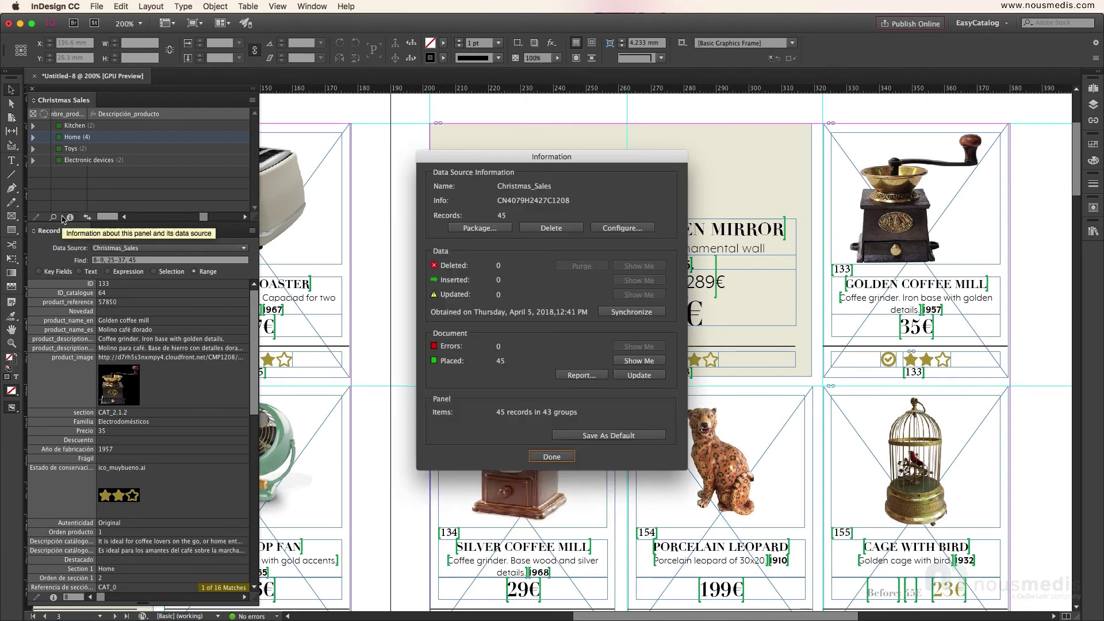
left_click(634, 314)
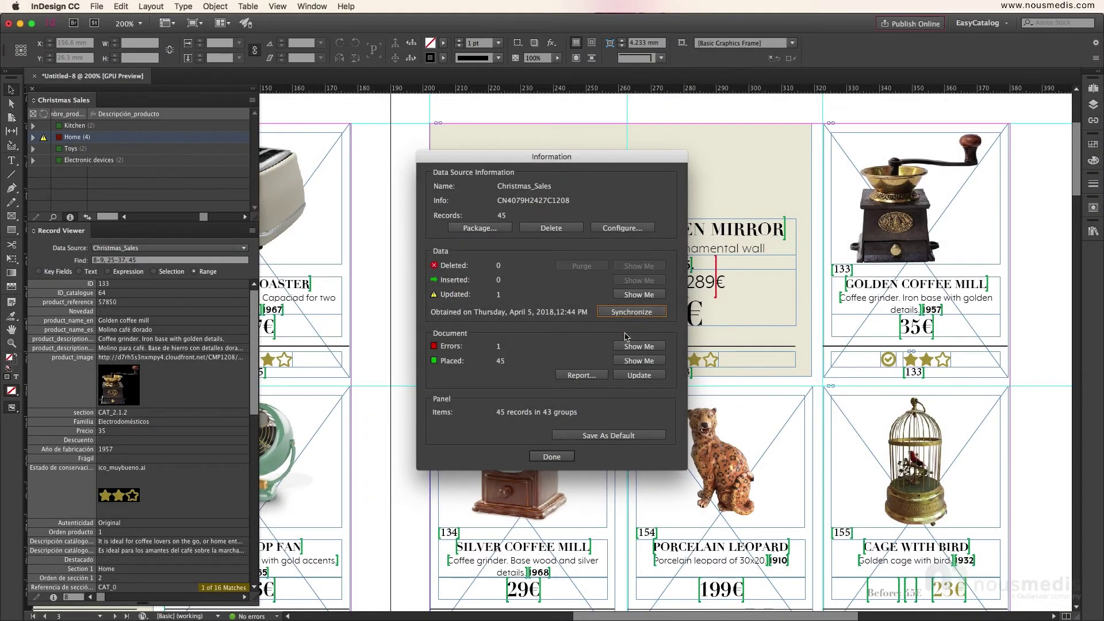
left_click(560, 456)
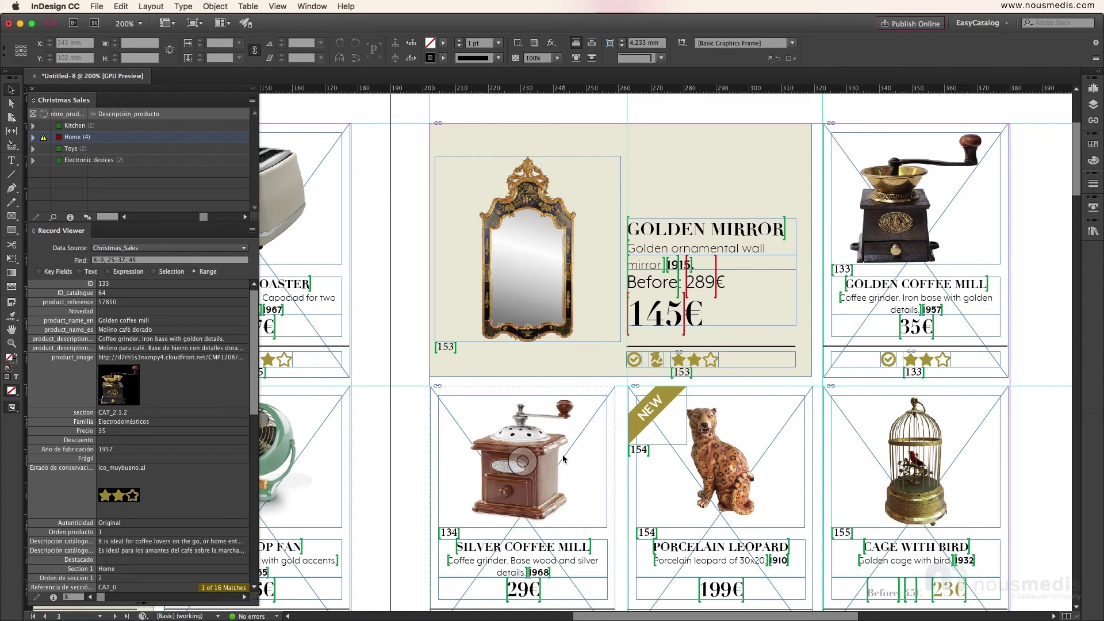
Update the document's placed product fields with the synchronized panel data.
left_click(252, 101)
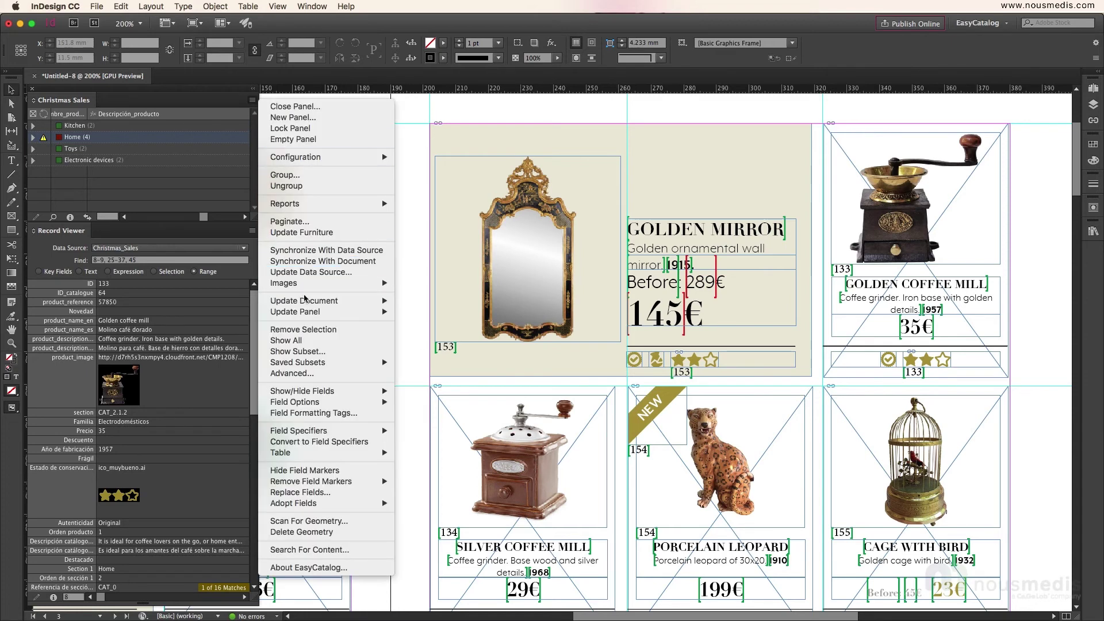
mouse_move(374, 302)
left_click(419, 303)
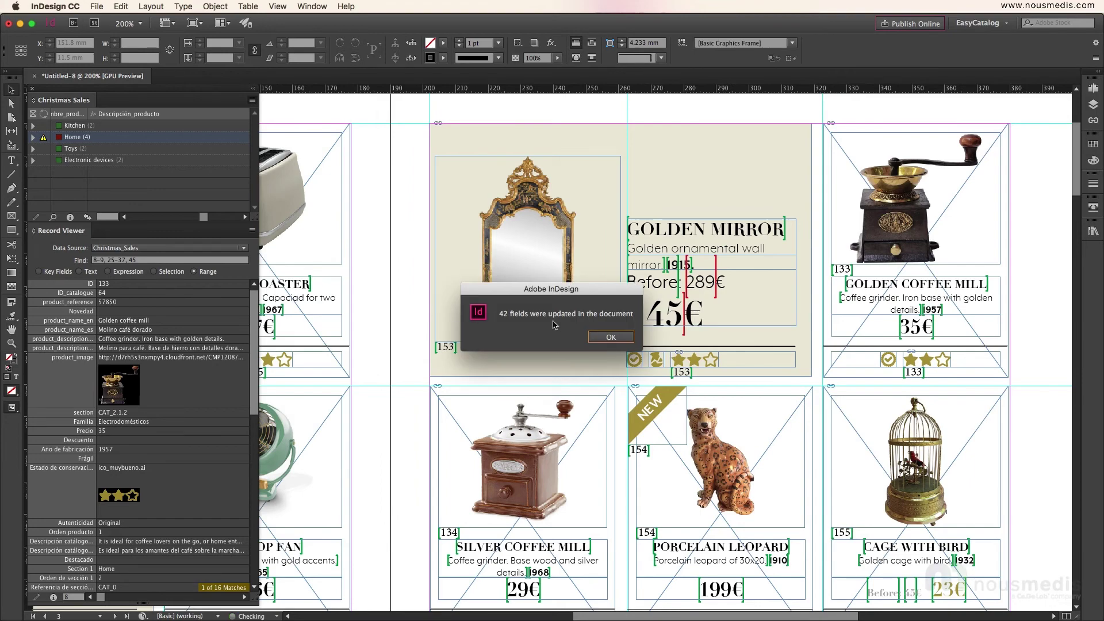
left_click(606, 338)
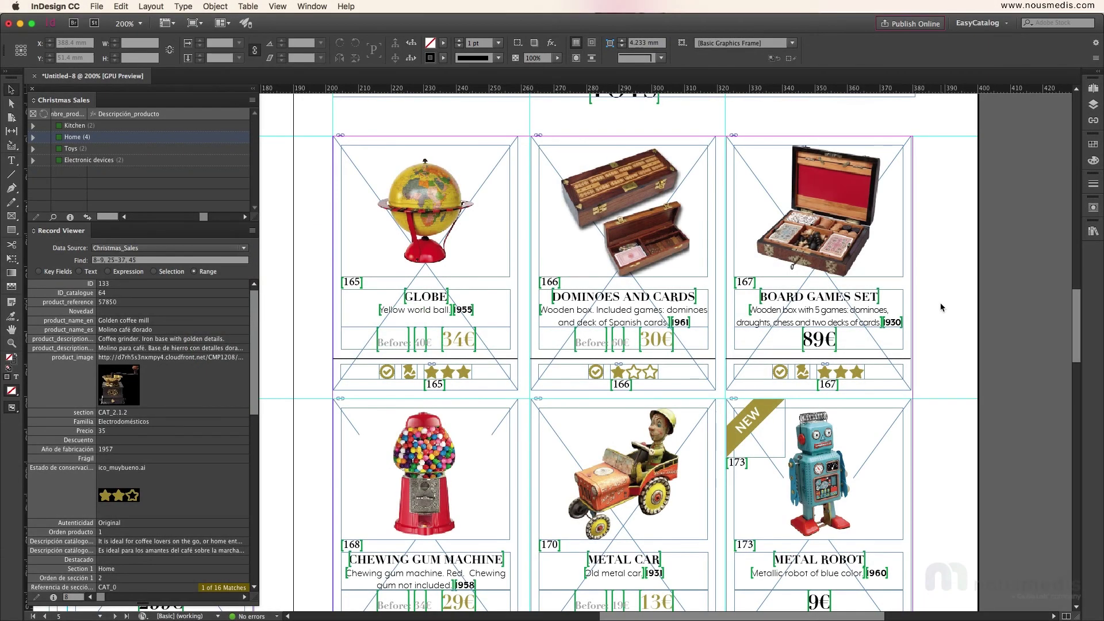
Change the Board Games Set's price text in the layout to 110€.
double_click(824, 344)
left_click_drag(824, 341, 804, 339)
type("110€")
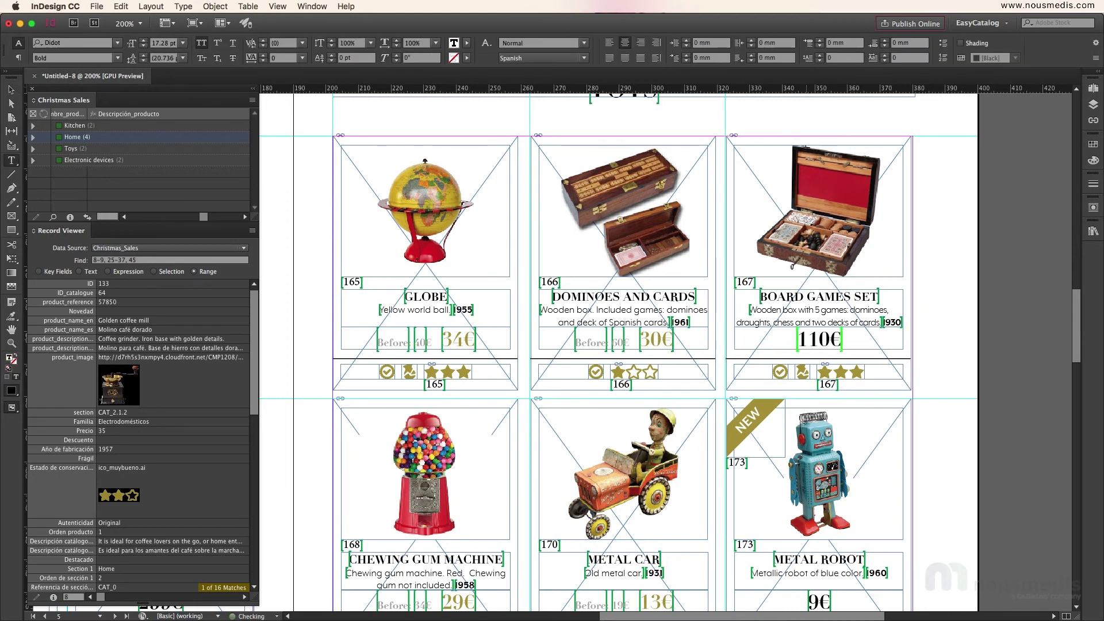
Finish the text edit and update the Christmas Sales panel with the document's edited Board Games Set price.
key("Escape")
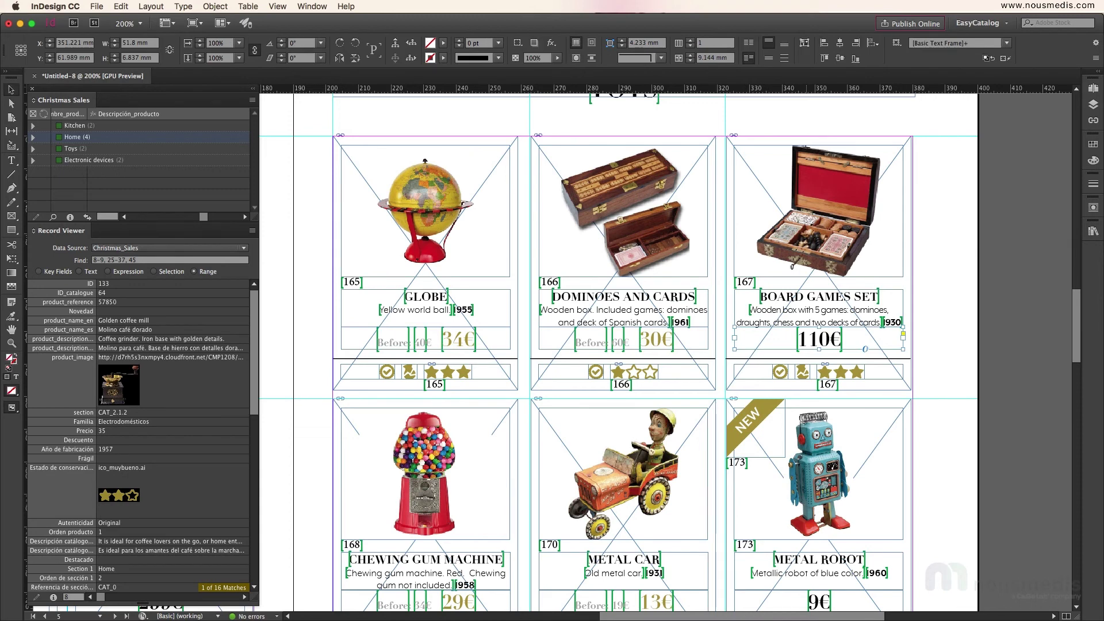
left_click(253, 102)
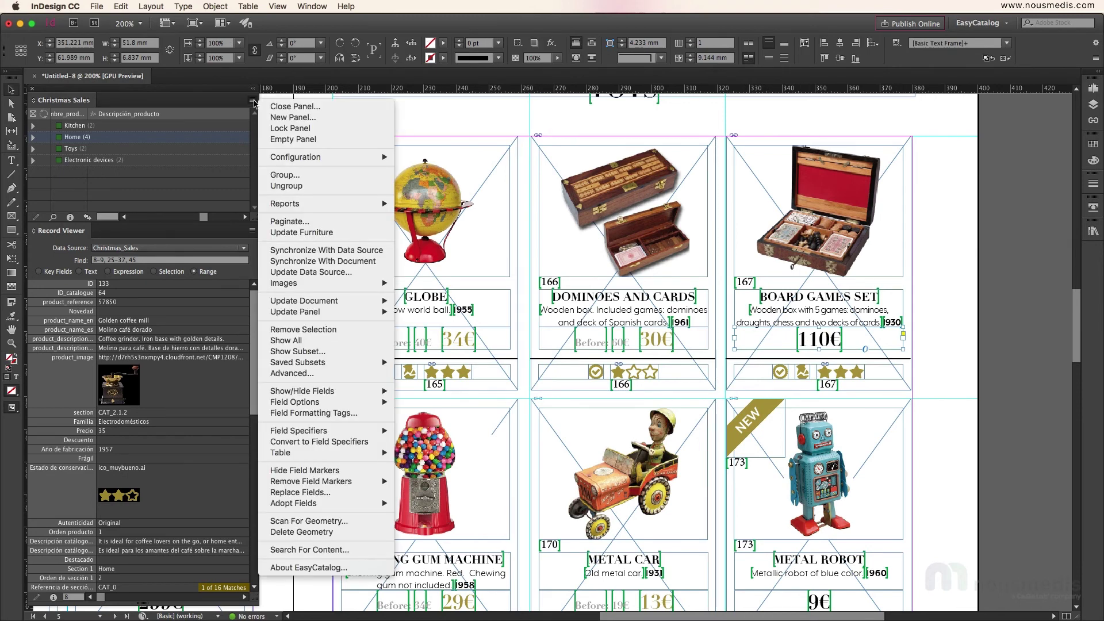
mouse_move(345, 311)
left_click(407, 316)
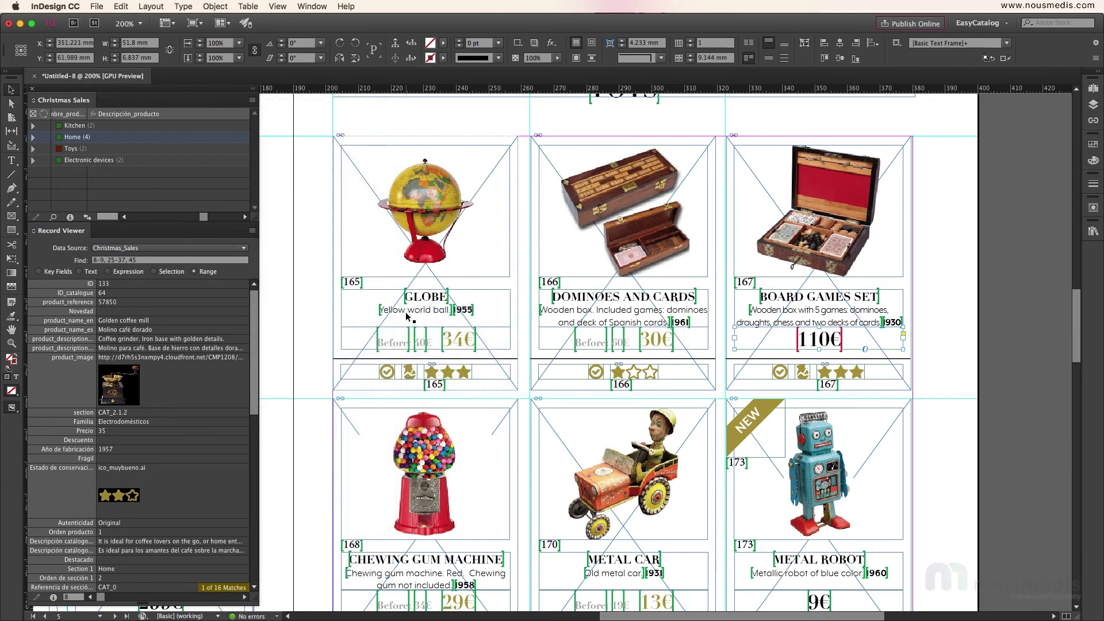
Synchronize the Christmas Sales panel with its data source and open the Board games set product in Sales Layer.
left_click(253, 101)
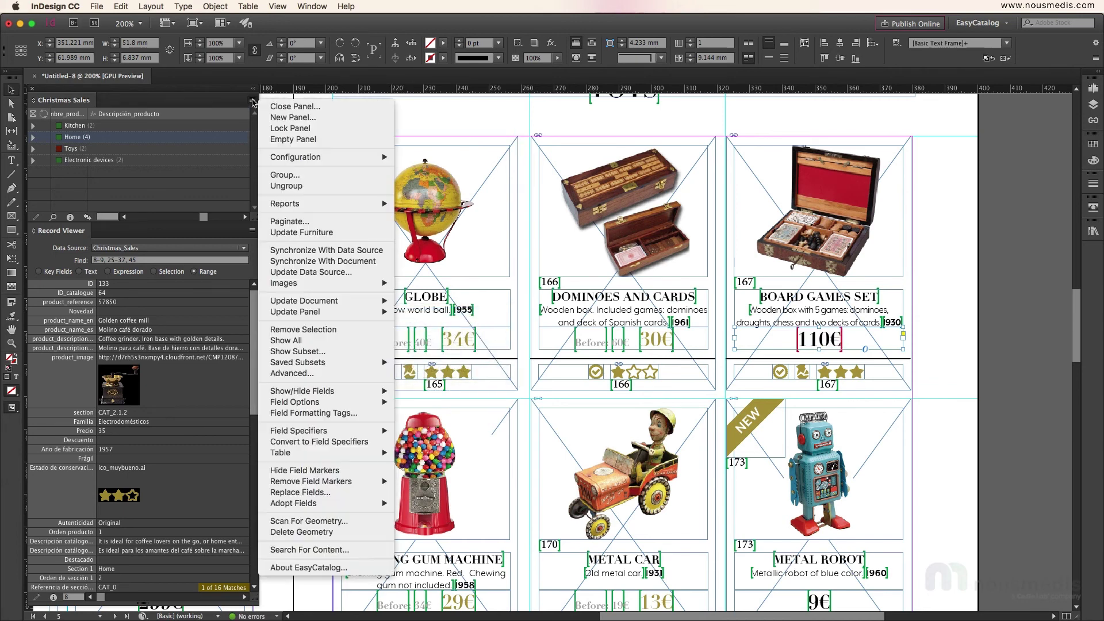
left_click(287, 252)
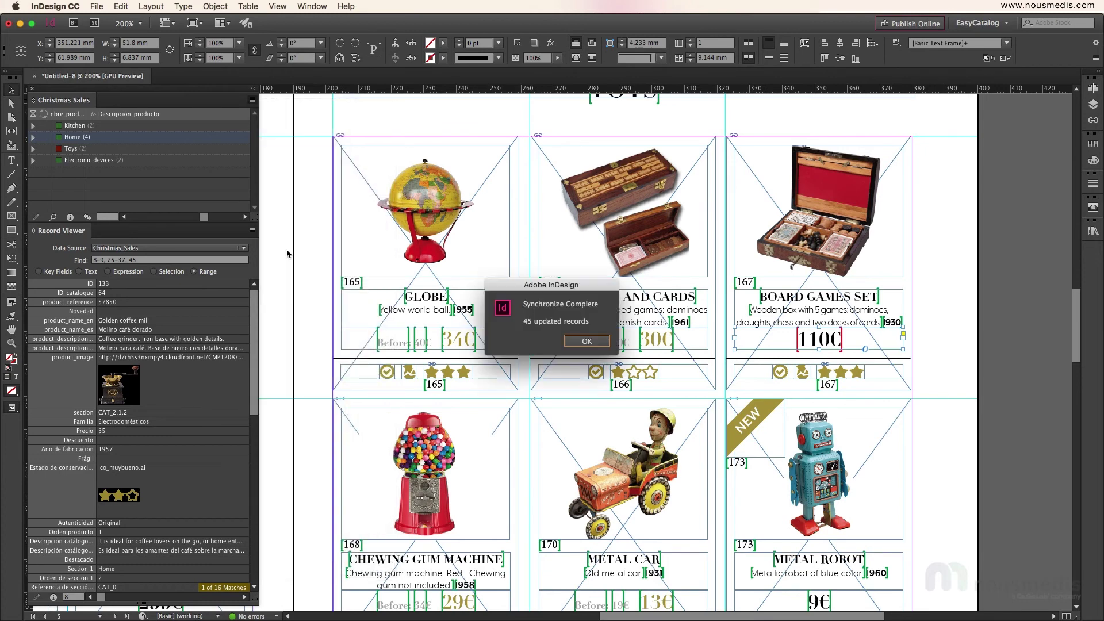
left_click(587, 341)
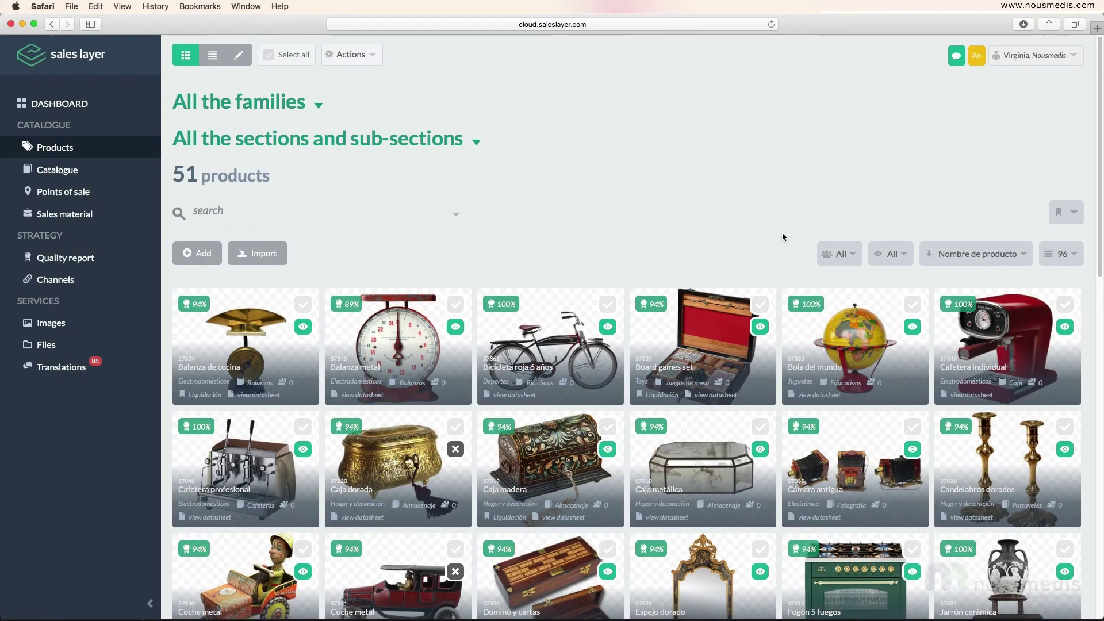
left_click(678, 369)
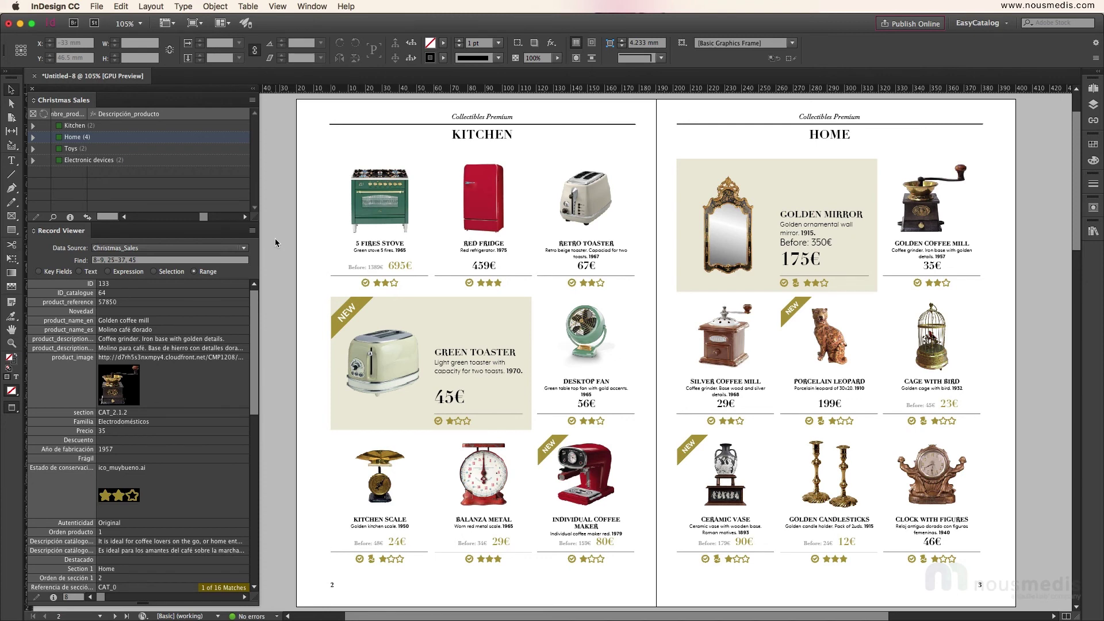
Look through the InDesign catalogue spreads from Kitchen and Home to Electronic Devices, examining the featured product modules.
scroll(274, 238, "down", 10)
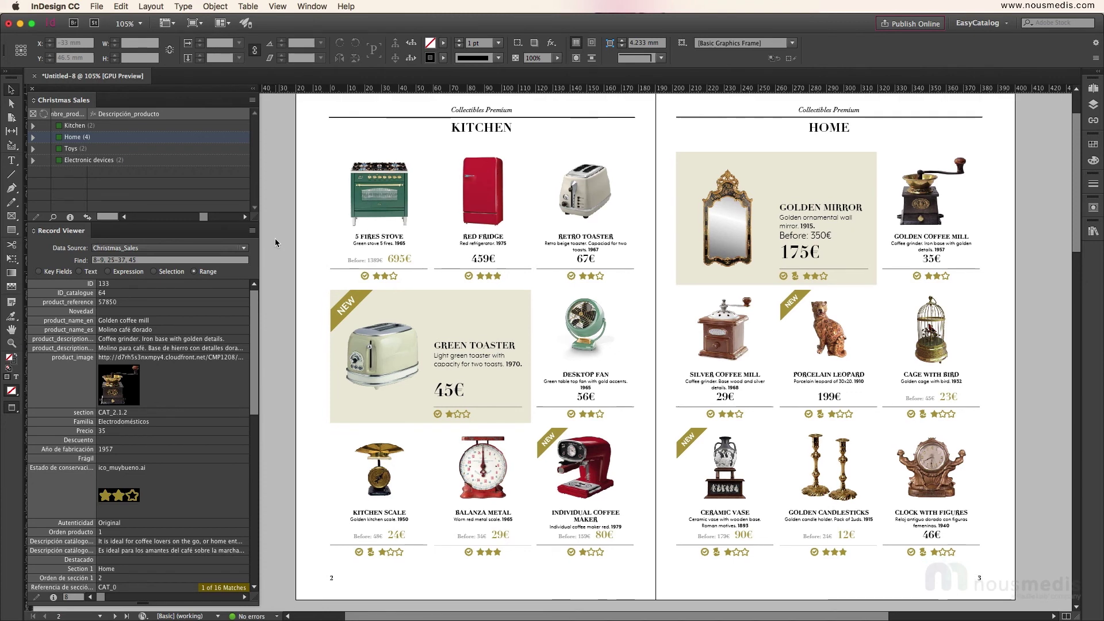
scroll(275, 242, "down", 10)
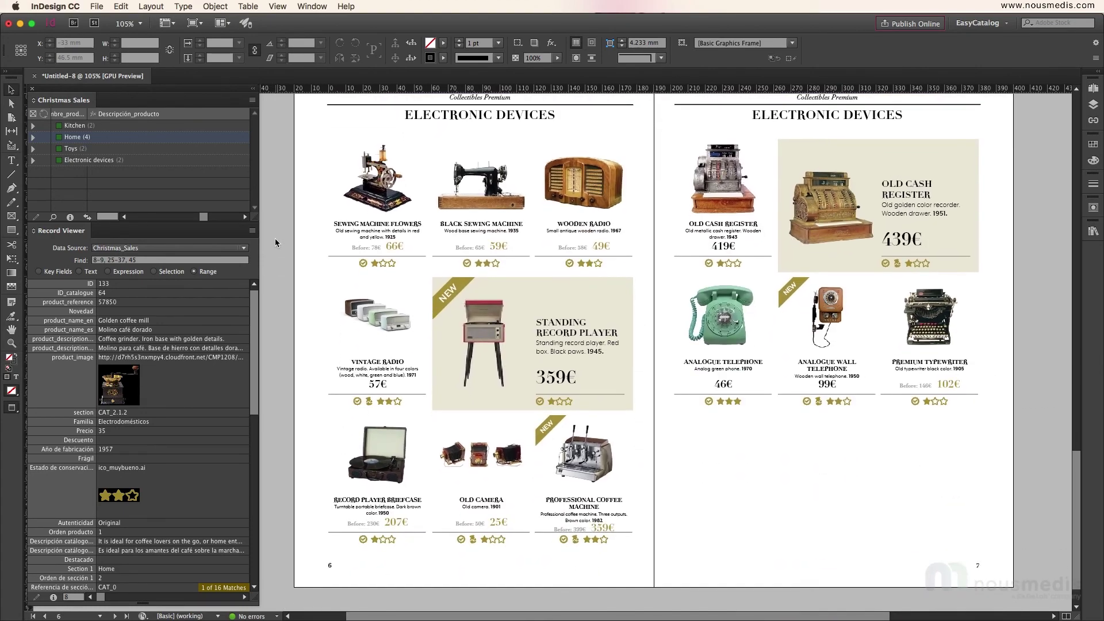
scroll(274, 243, "up", 3)
scroll(275, 243, "up", 15)
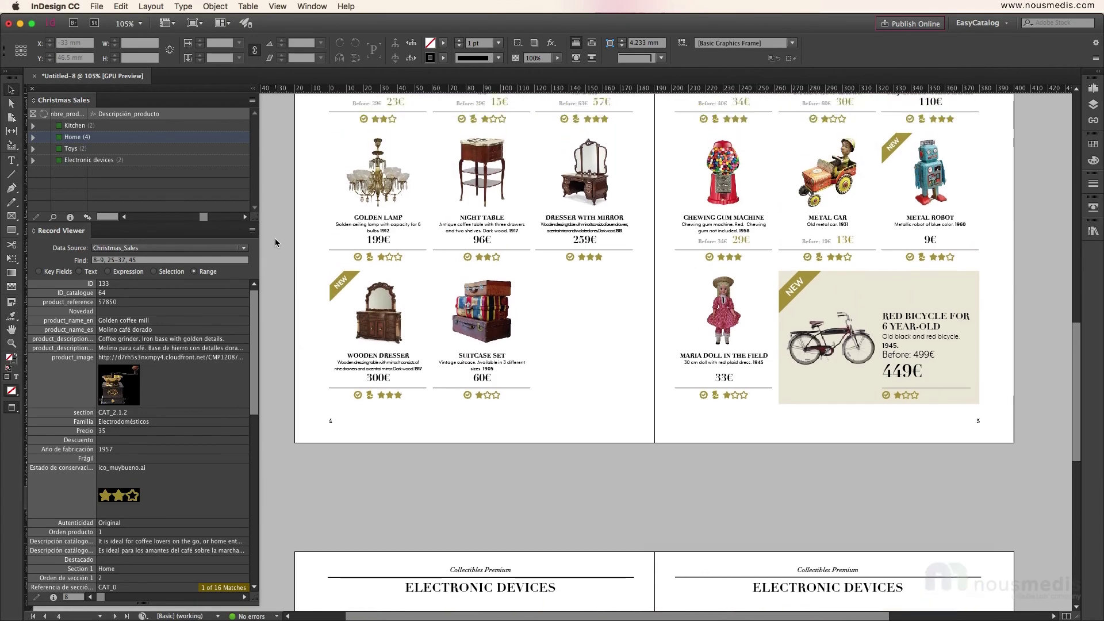
scroll(274, 242, "up", 3)
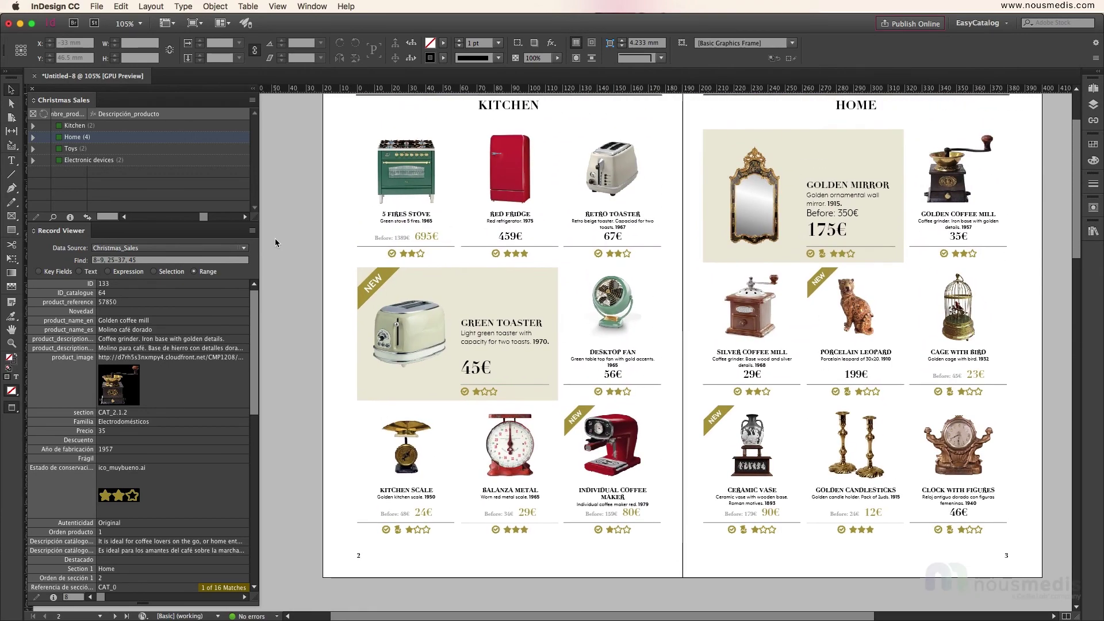
scroll(274, 242, "up", 1)
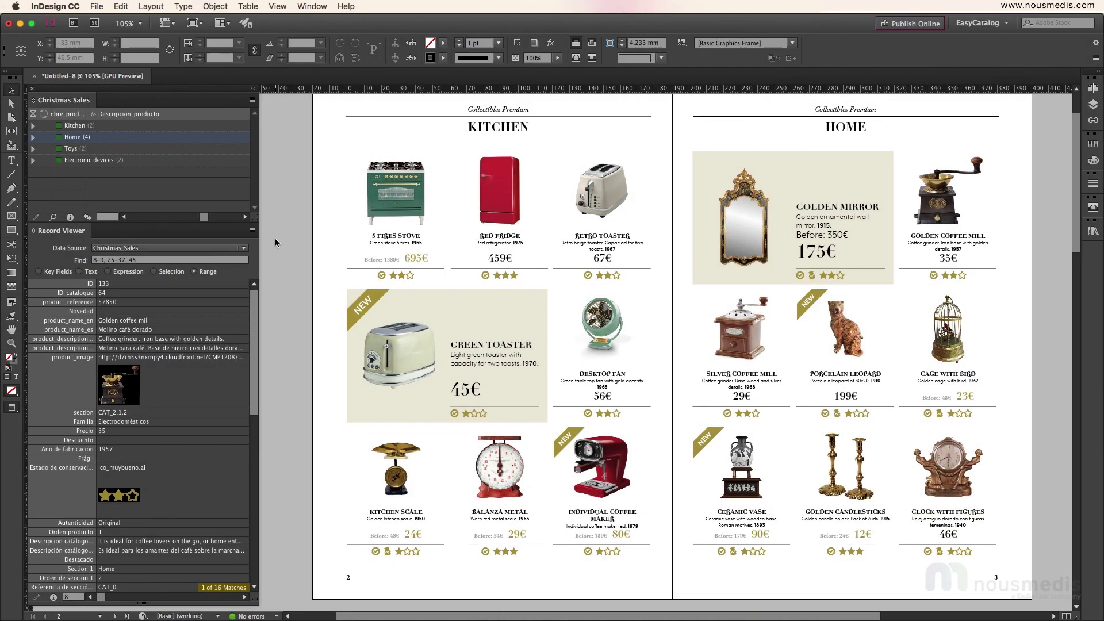
scroll(275, 238, "down", 10)
scroll(275, 238, "down", 3)
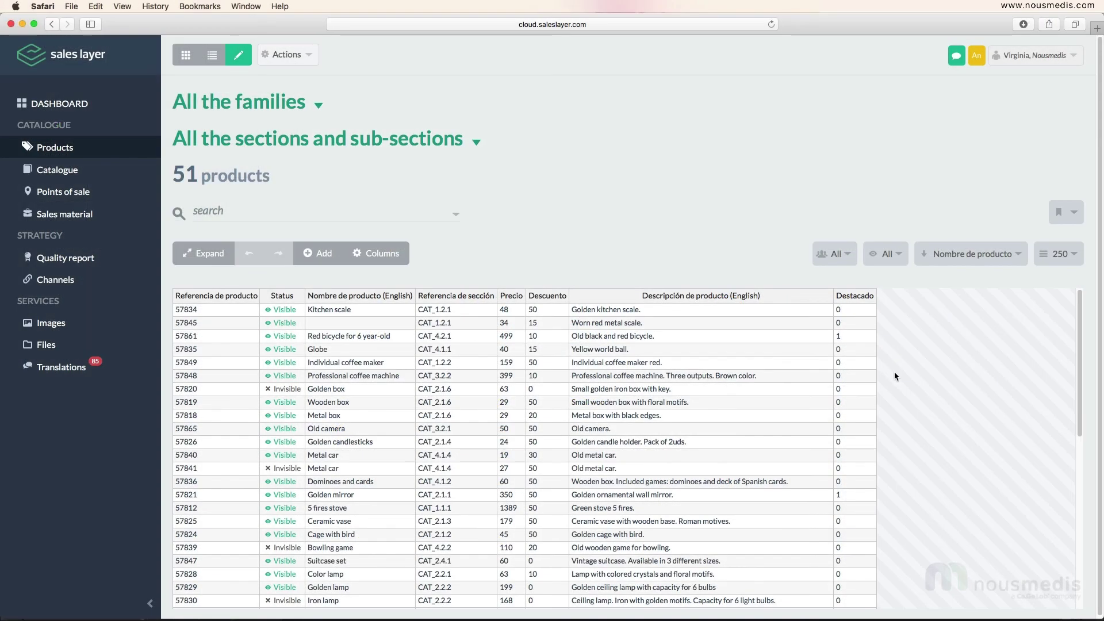
In Sales Layer's editable product table, set Destacado to 0 for Green toaster and to 1 for Red fridge and Suitcase set.
scroll(894, 371, "down", 10)
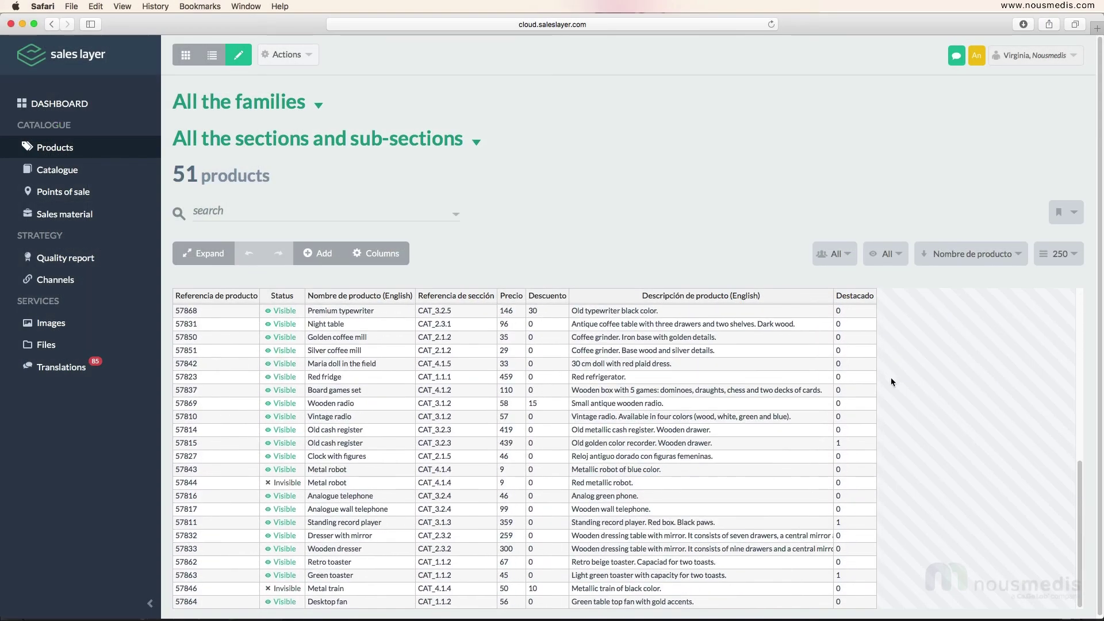
left_click(843, 577)
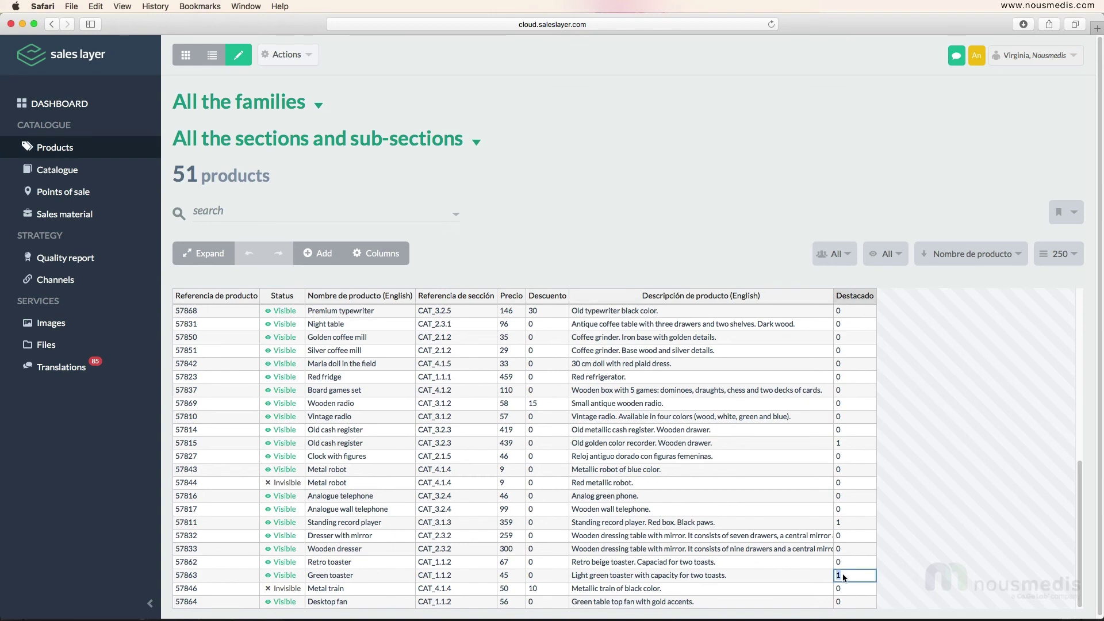
type("0")
left_click(842, 377)
type("1")
scroll(885, 401, "up", 5)
left_click(845, 354)
type("1")
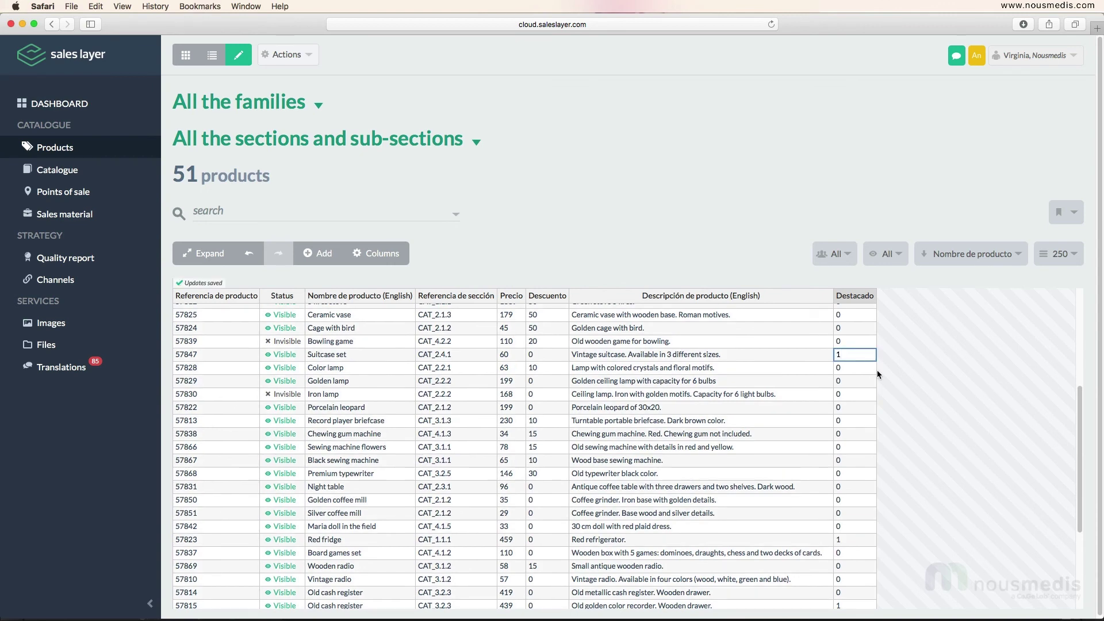
left_click(878, 375)
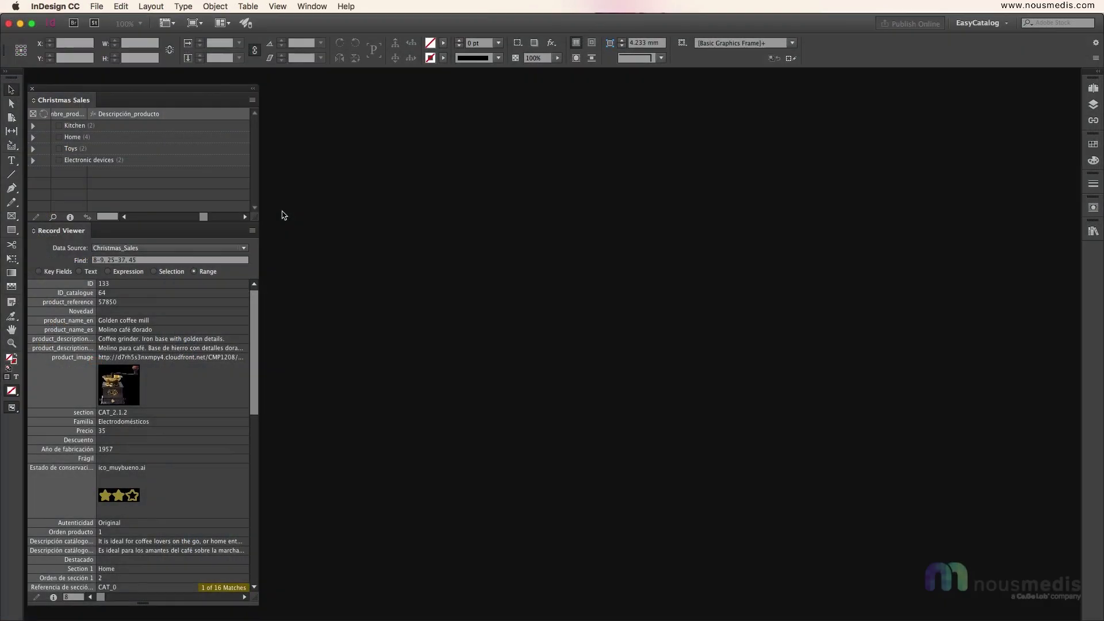
In InDesign, synchronize the Christmas Sales panel with its data source to bring in the changed featured products.
left_click(70, 217)
left_click(626, 313)
left_click(552, 456)
Create a new document from the recent template catalogue.indt.
left_click(96, 6)
mouse_move(107, 53)
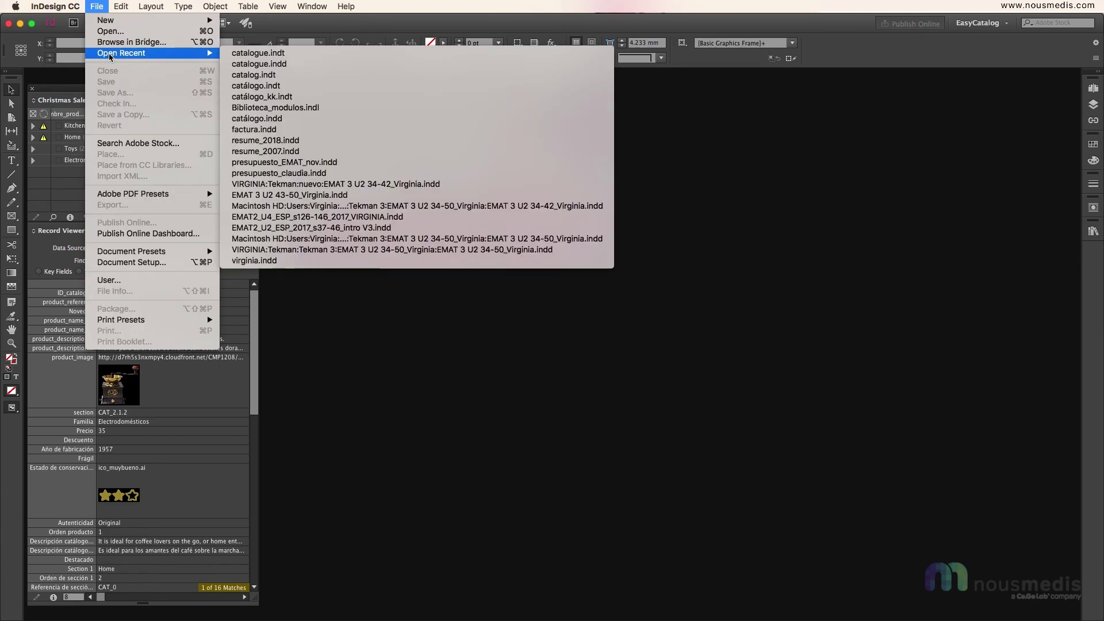
left_click(248, 54)
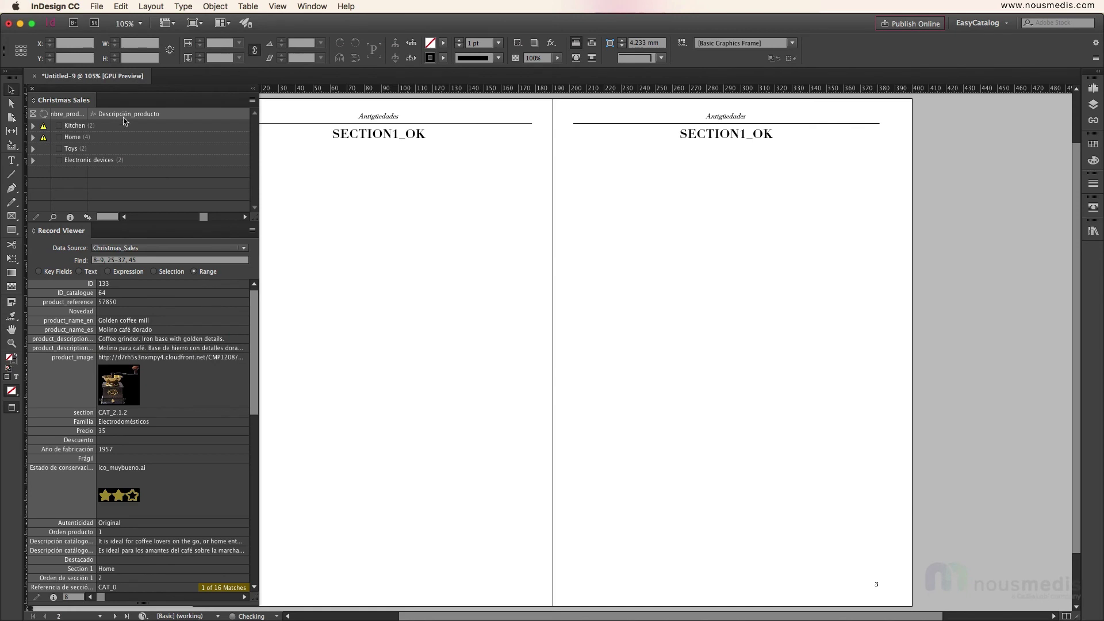
Paginate all Christmas Sales panel groups into the new catalogue document and review the resulting spreads.
left_click(251, 100)
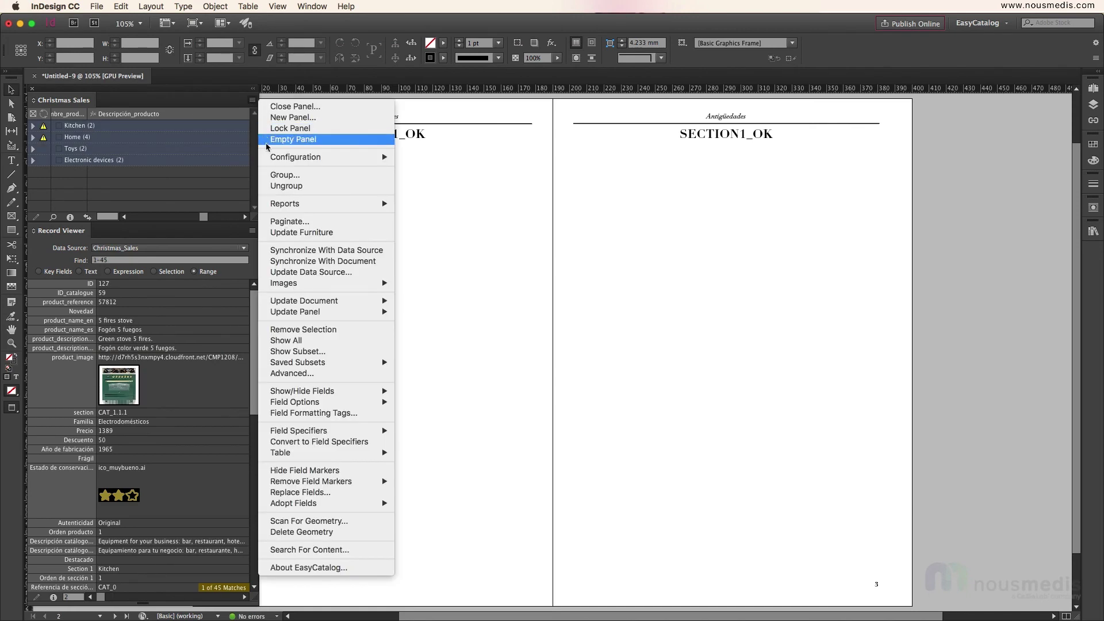
left_click(282, 222)
left_click(653, 467)
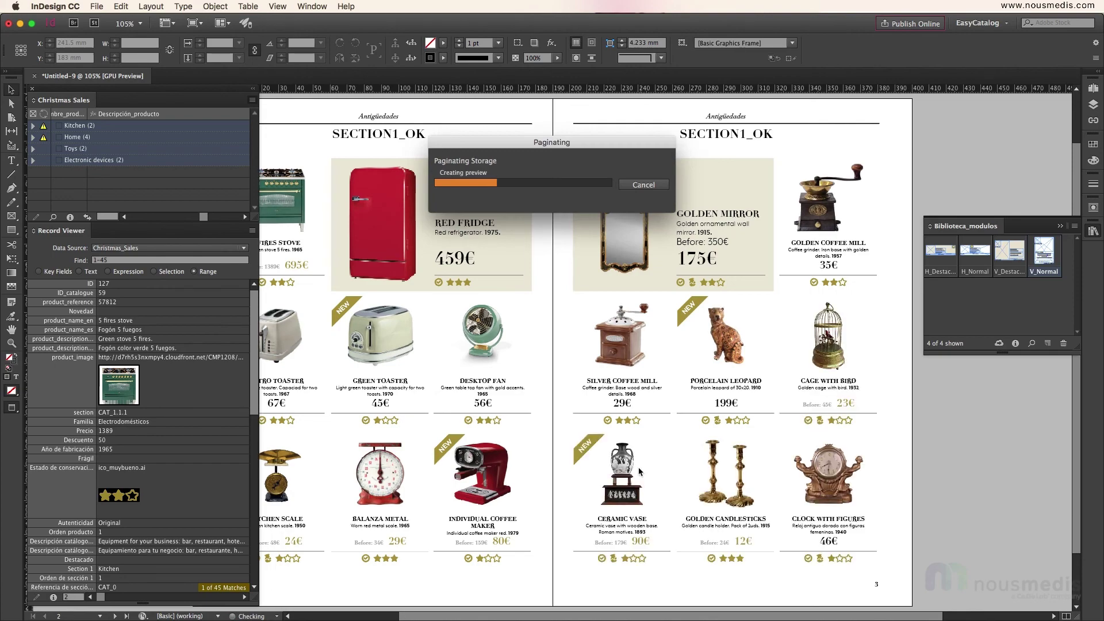
left_click_drag(629, 470, 766, 461)
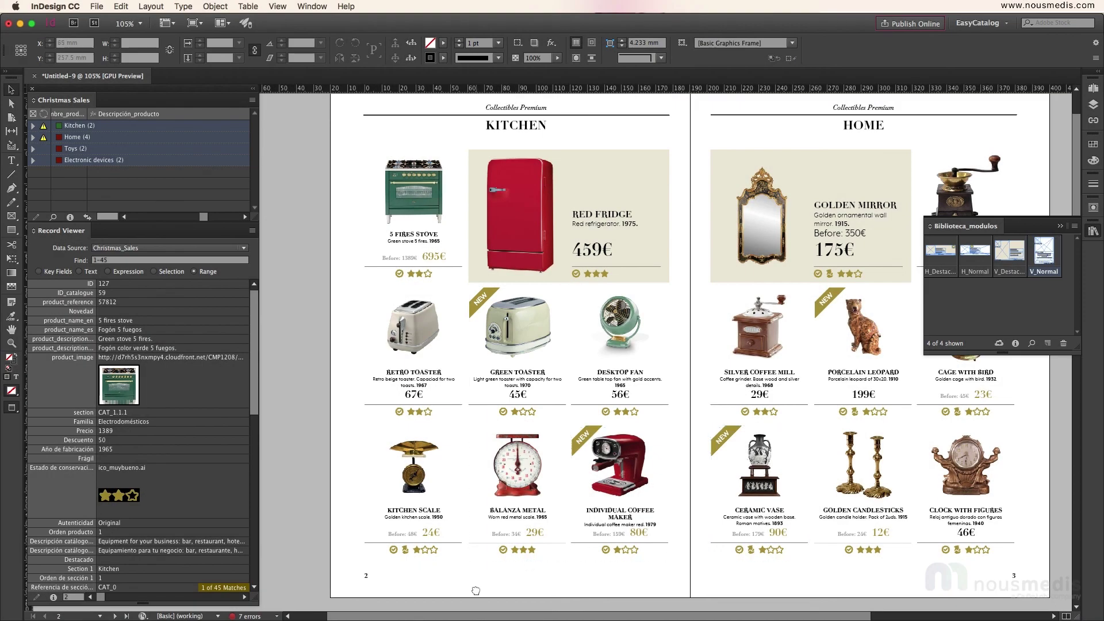
scroll(547, 480, "down", 10)
scroll(547, 481, "down", 5)
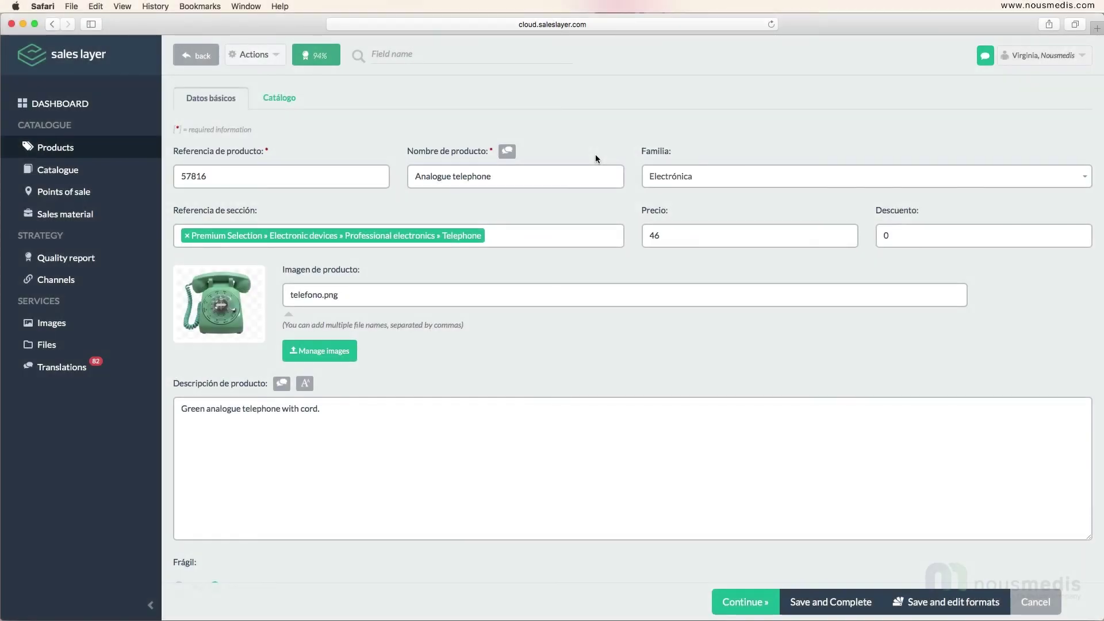
In Sales Layer, examine the Analogue telephone's product name translations and the list of translations pending for review in English.
left_click(507, 152)
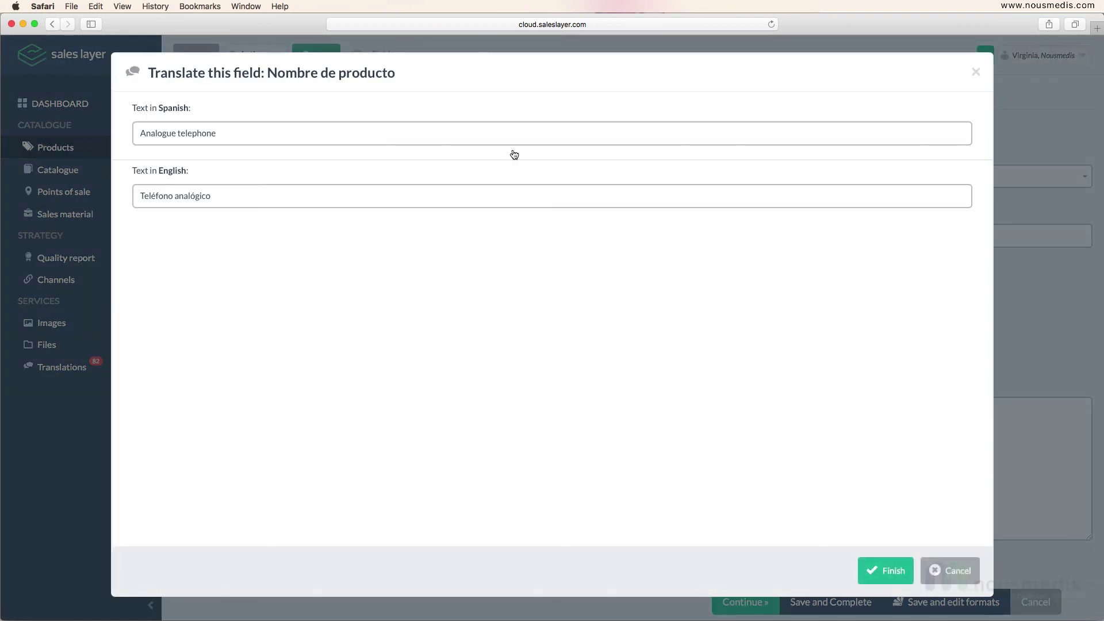
left_click(976, 74)
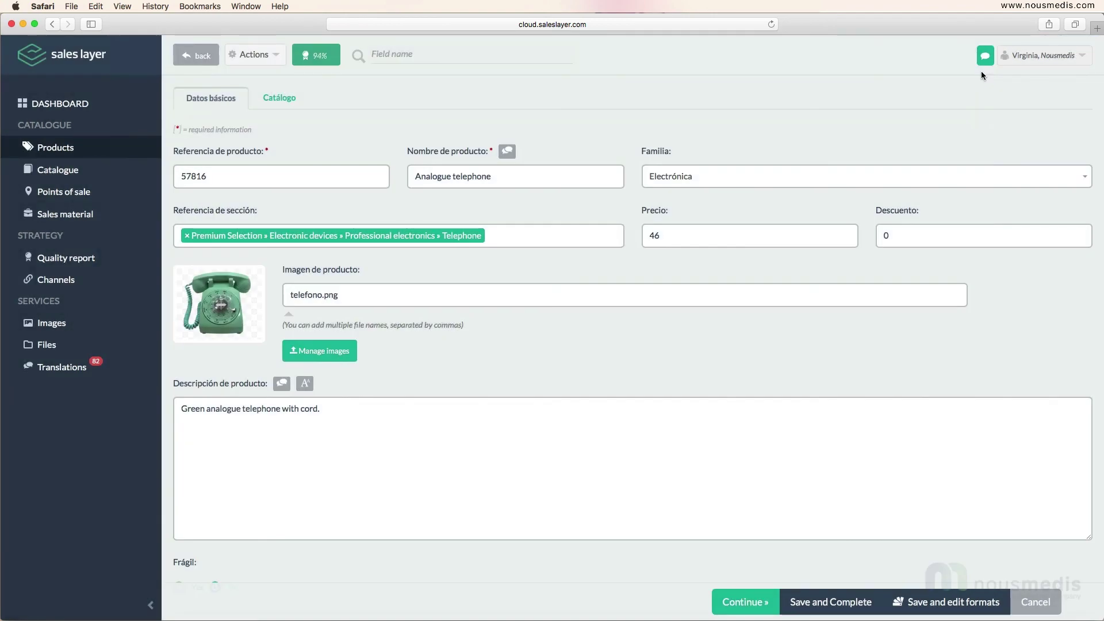
left_click(56, 368)
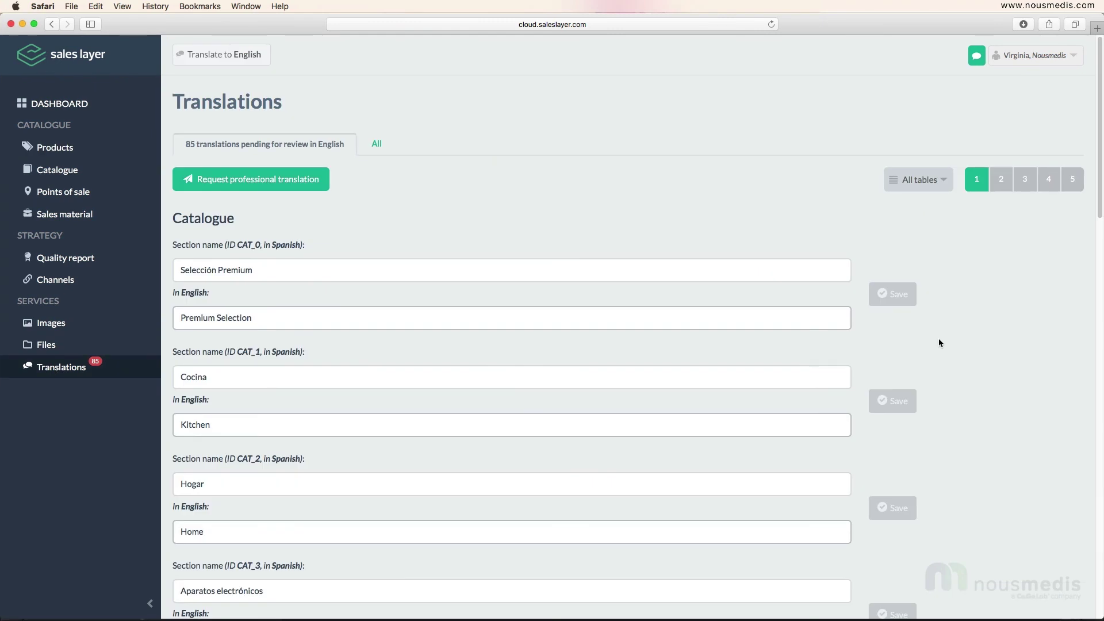
scroll(939, 342, "down", 4)
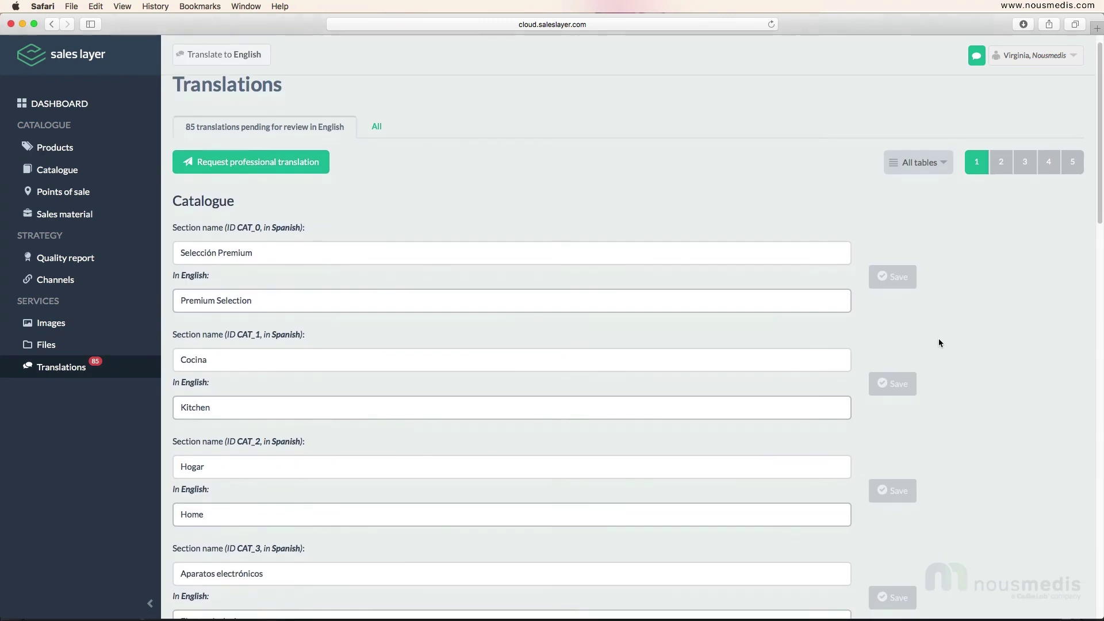
scroll(938, 342, "down", 2)
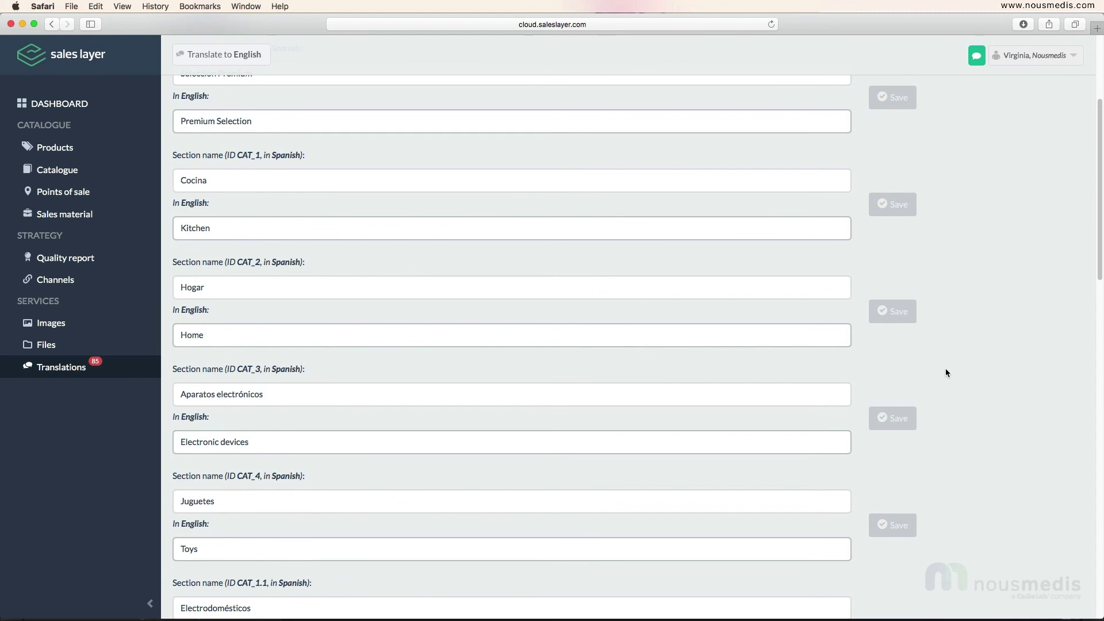
scroll(945, 372, "down", 5)
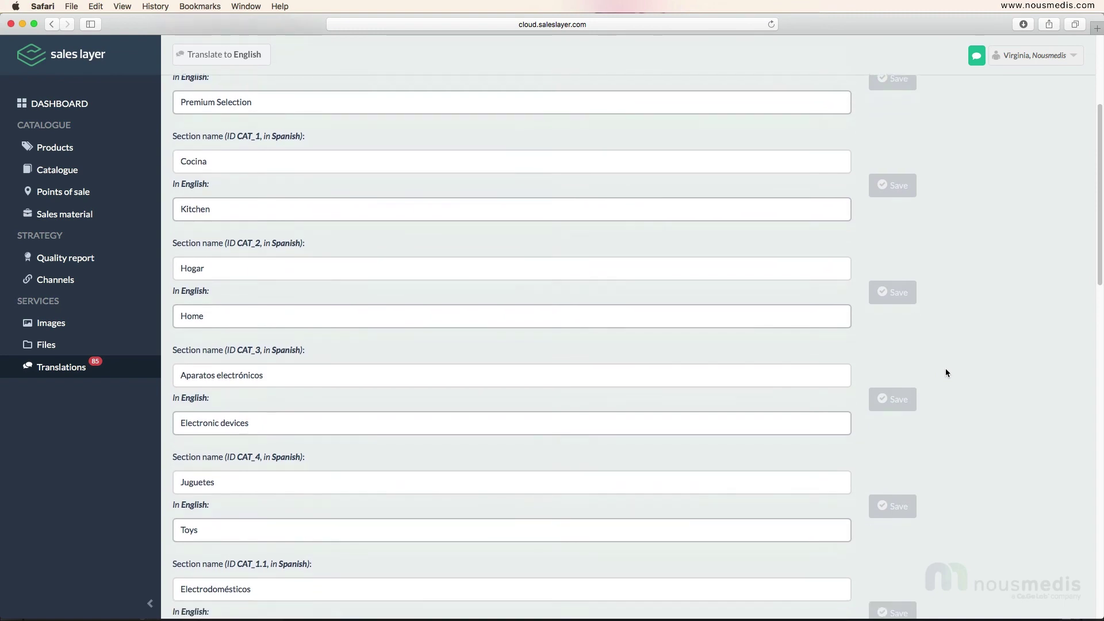
scroll(946, 373, "down", 2)
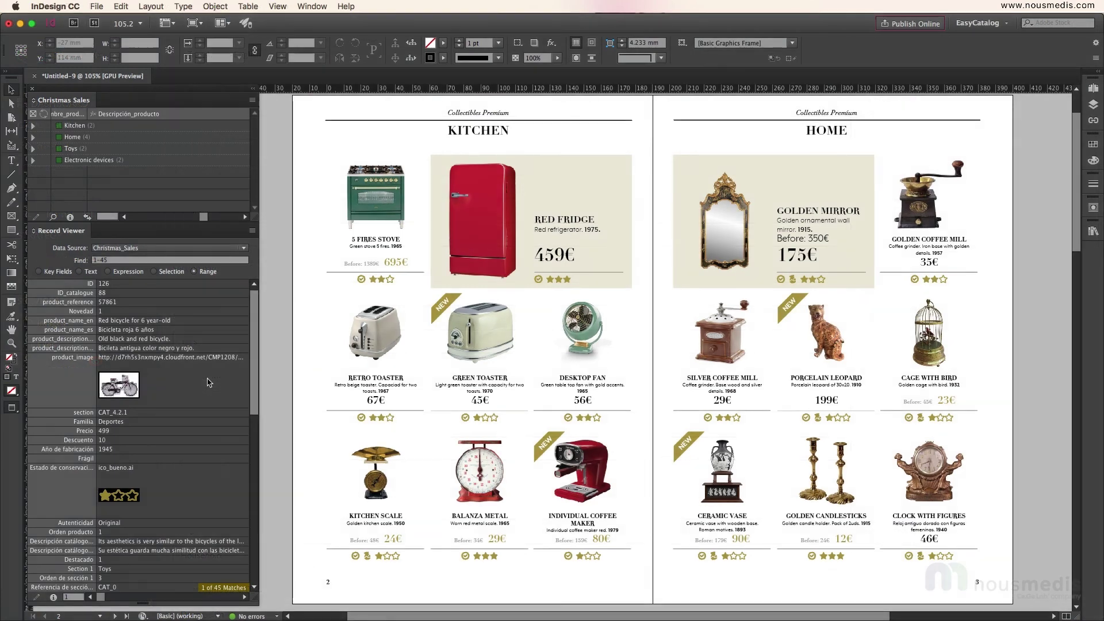
In InDesign, set the contents of the Idioma custom field to es.
scroll(209, 382, "down", 10)
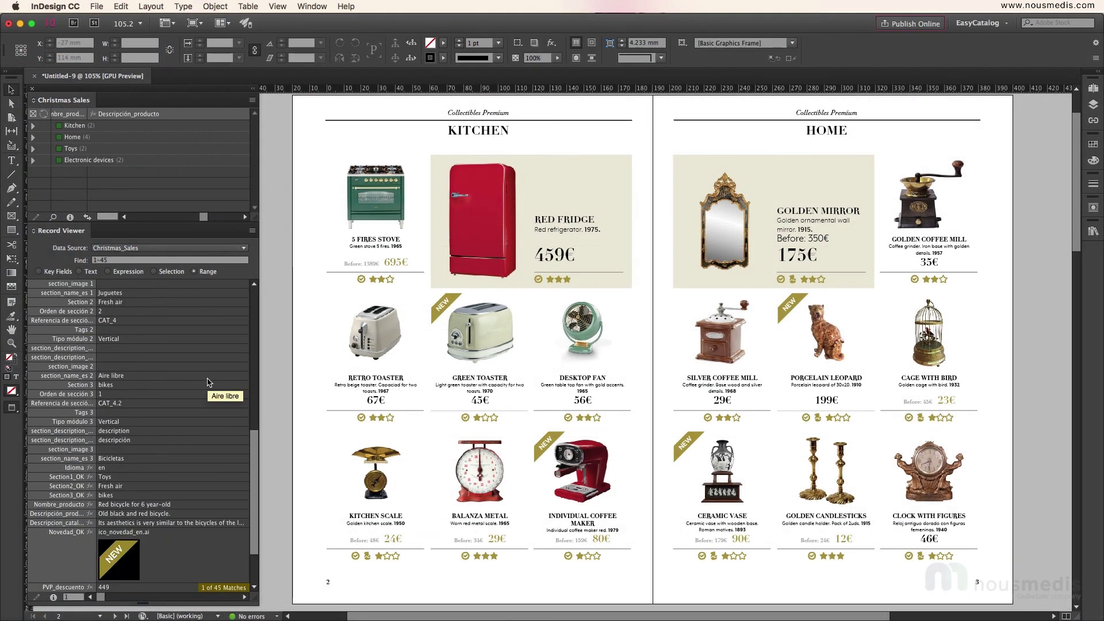
right_click(160, 470)
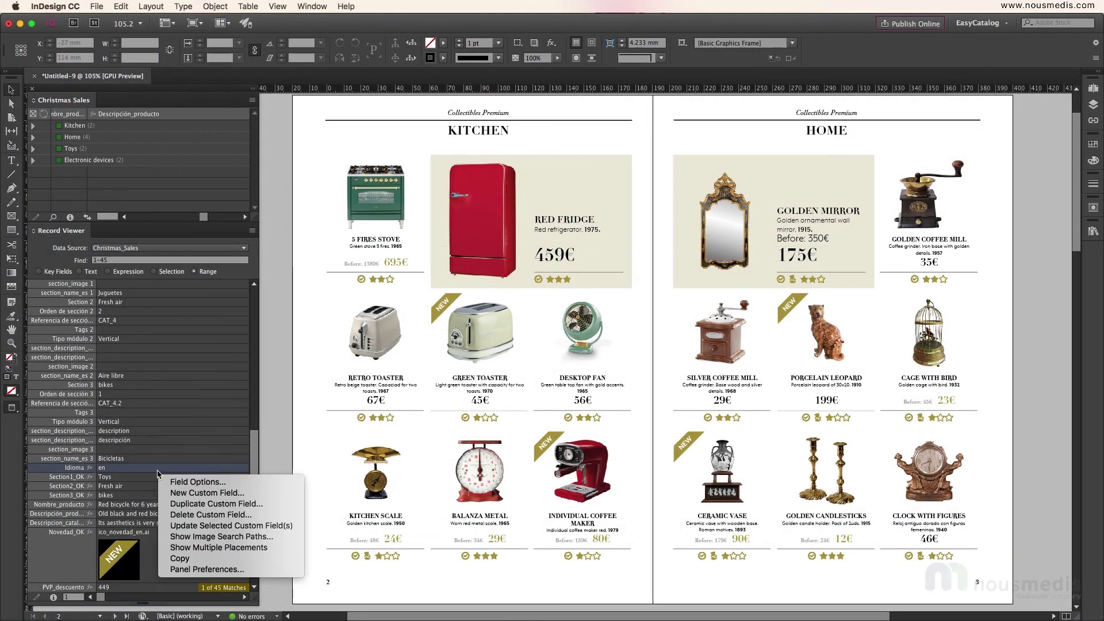
left_click(174, 482)
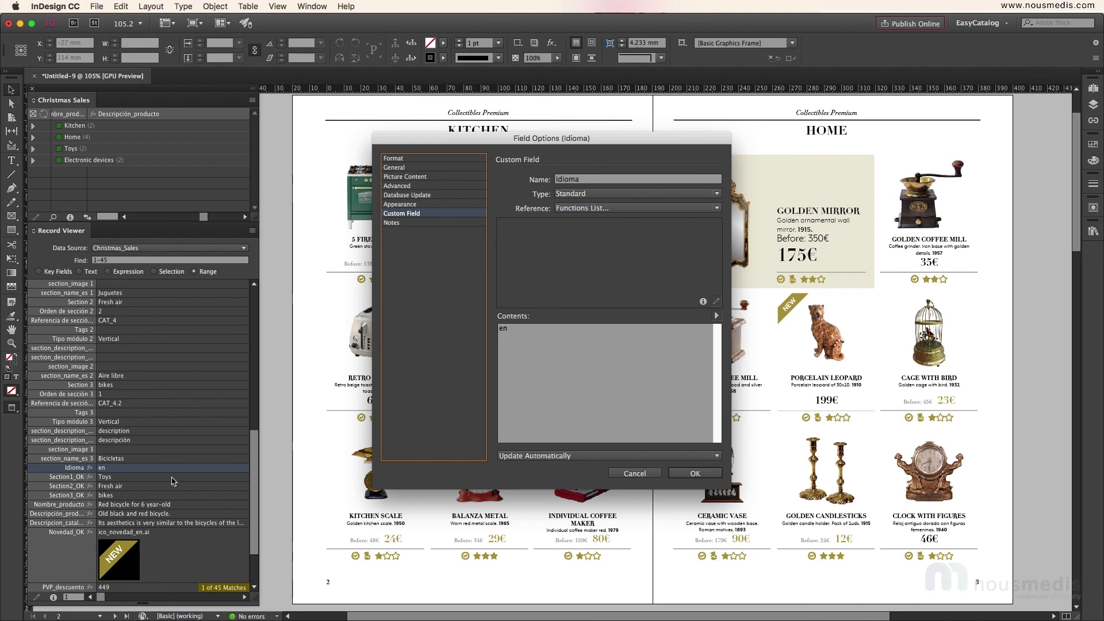
double_click(504, 332)
type("es")
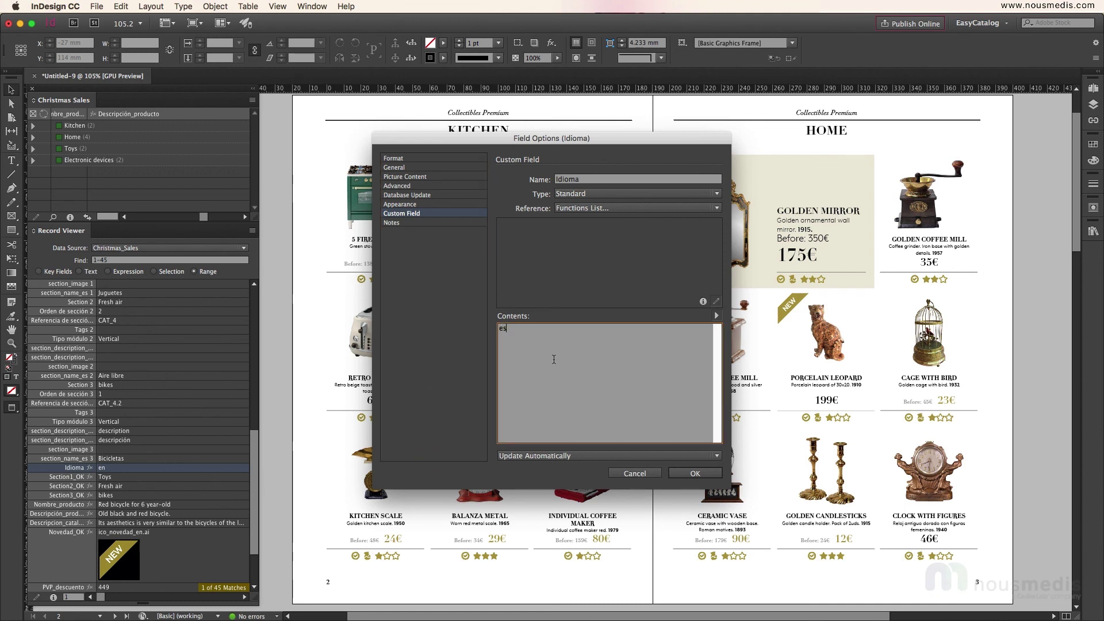
left_click(688, 474)
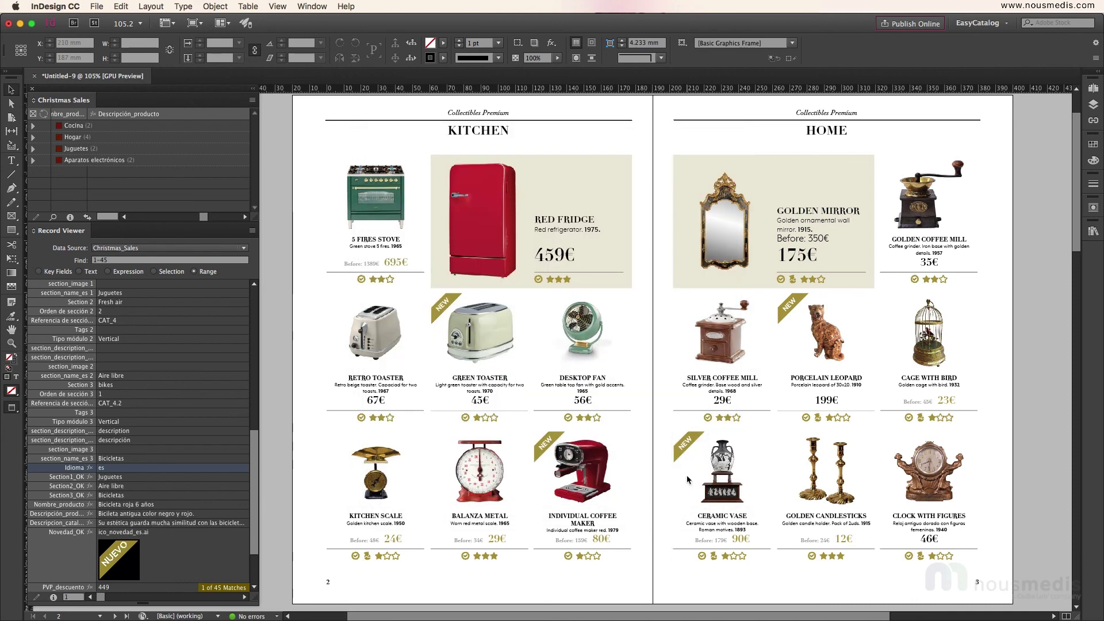
Inspect the field markers on the spread and update the document's placed fields with the Spanish panel data.
key("w")
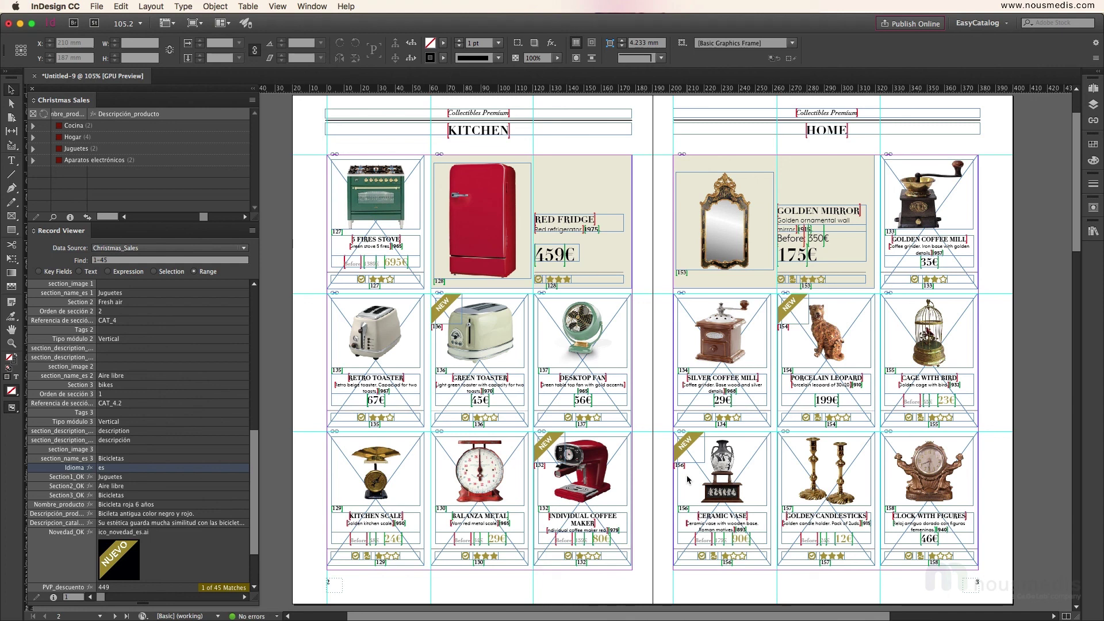
key("w")
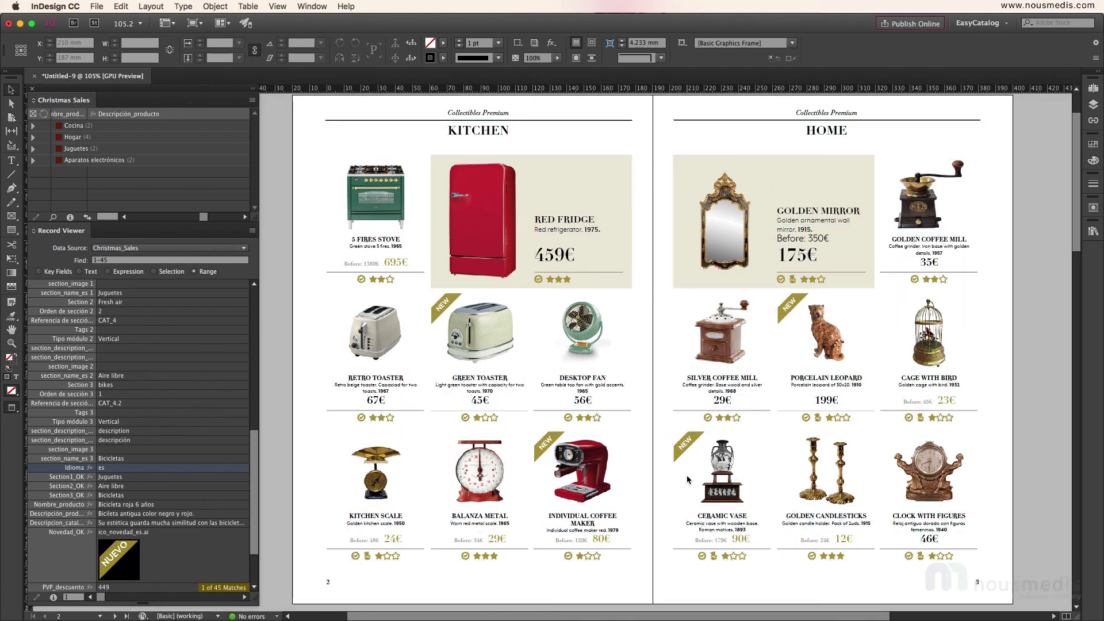
left_click(252, 231)
left_click(403, 313)
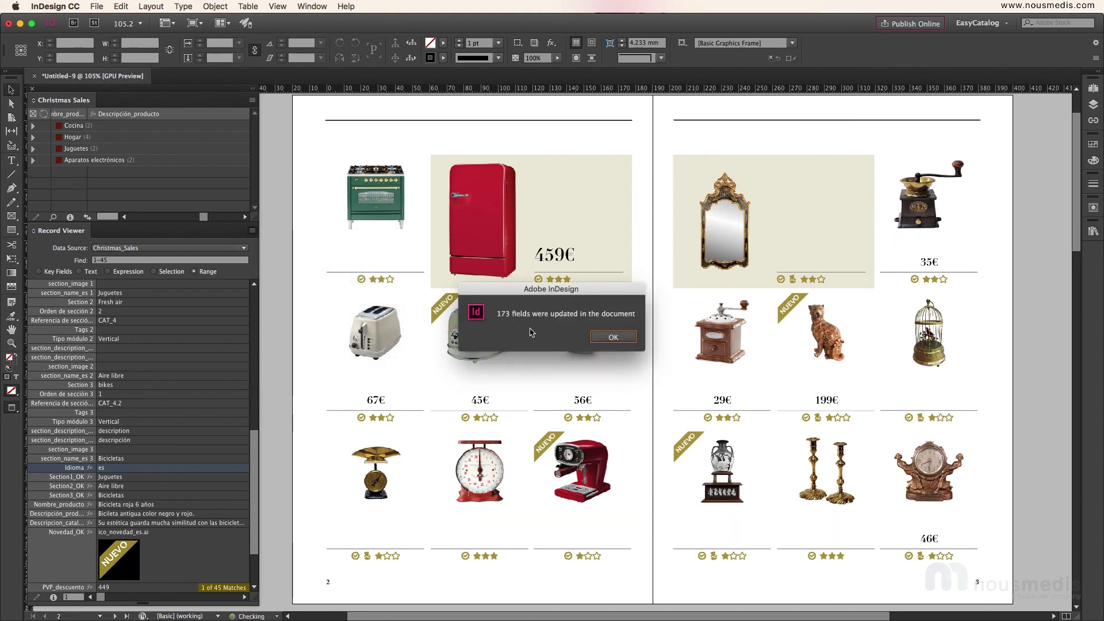
left_click(603, 338)
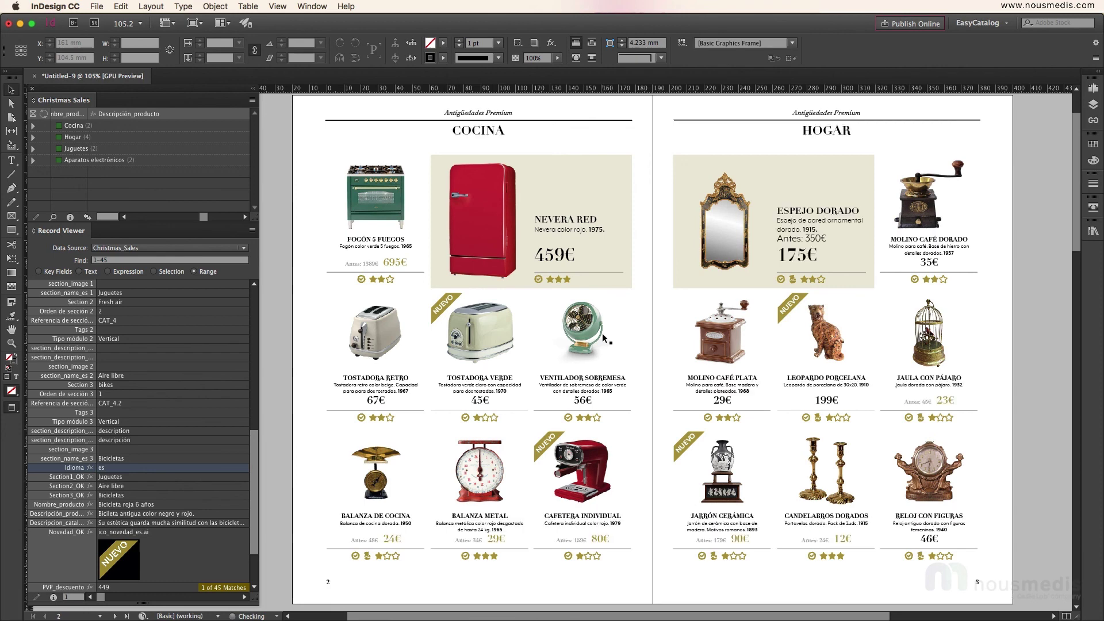